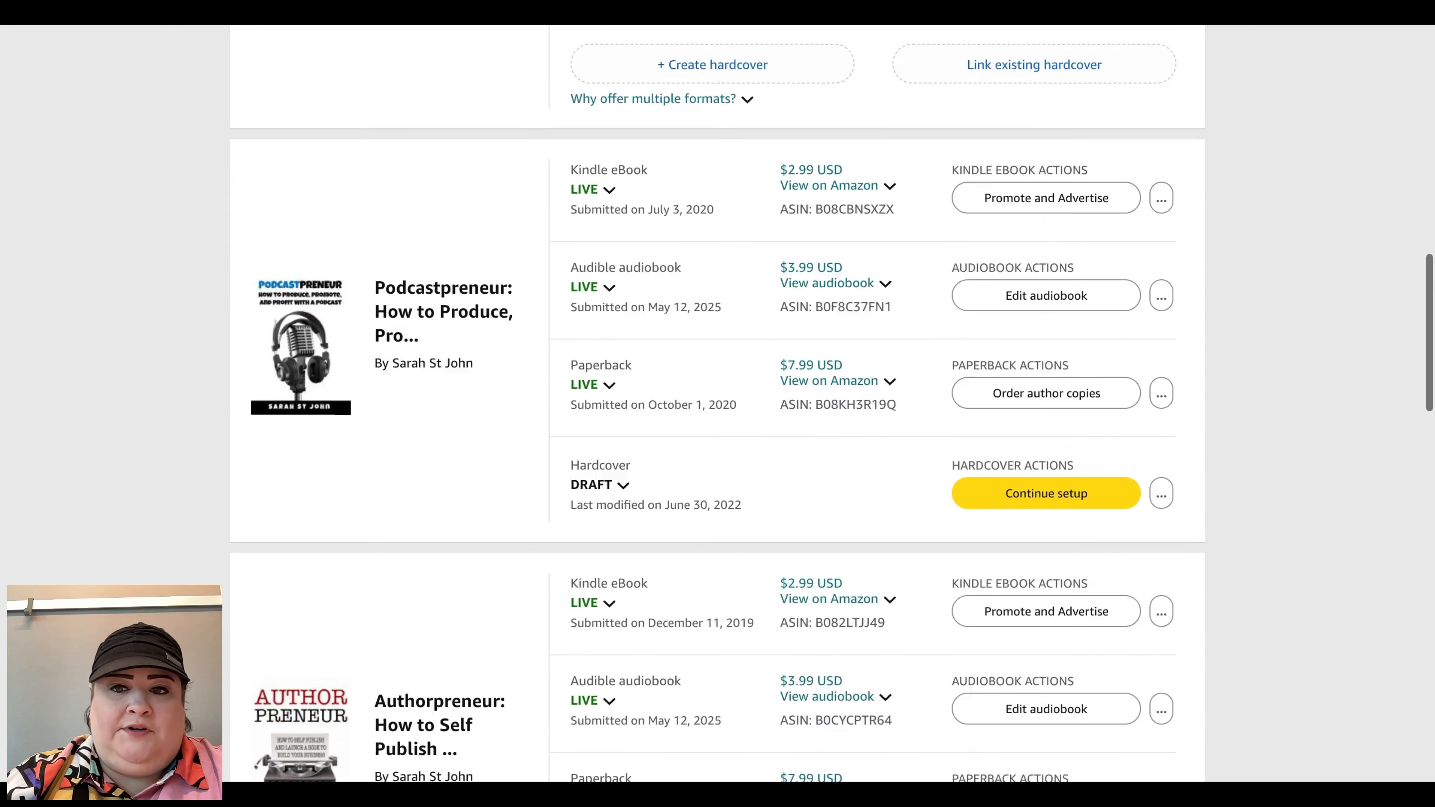
Step: Browse the bookshelf's existing titles and their formats
scroll(711, 391, "down", 8)
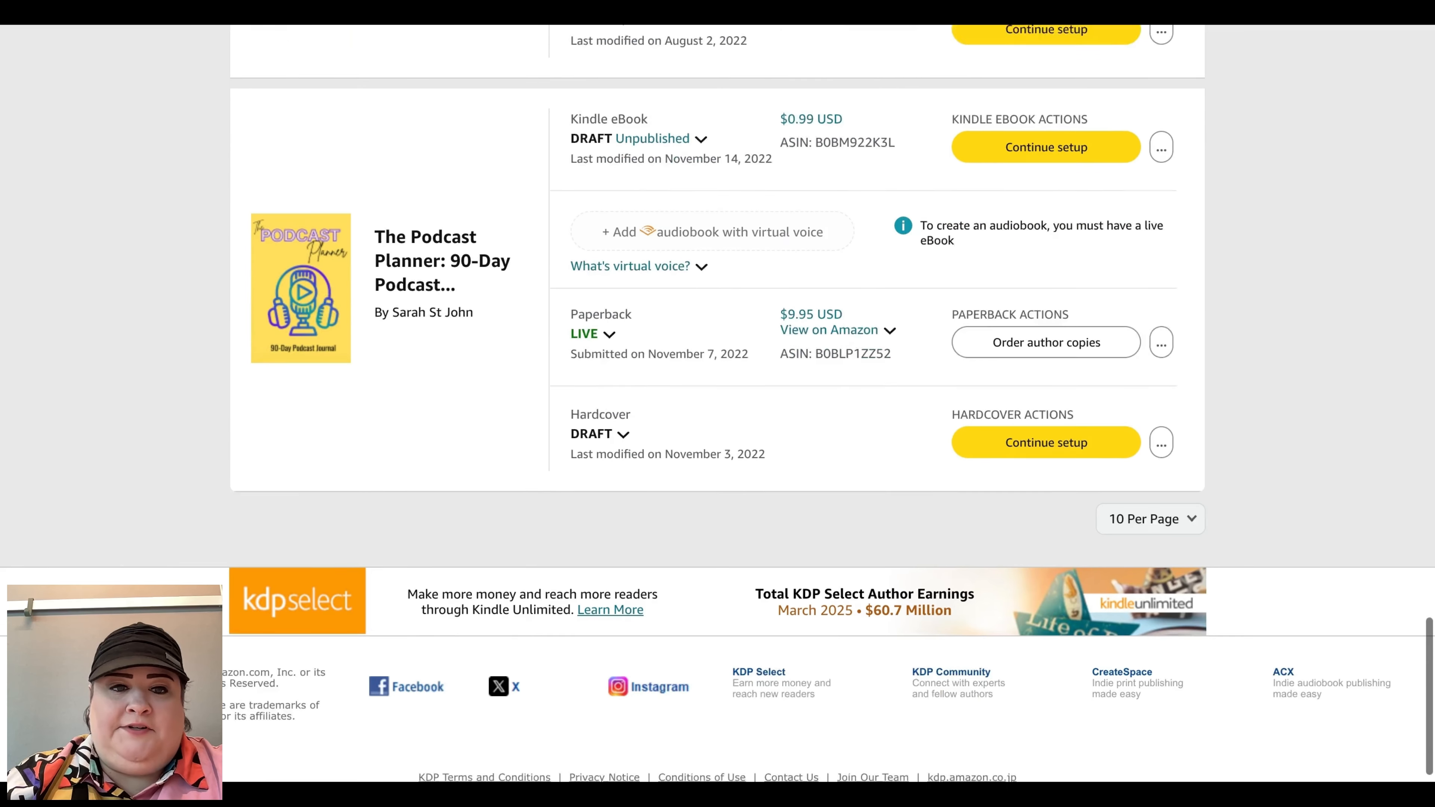
scroll(712, 392, "up", 20)
scroll(711, 391, "down", 1)
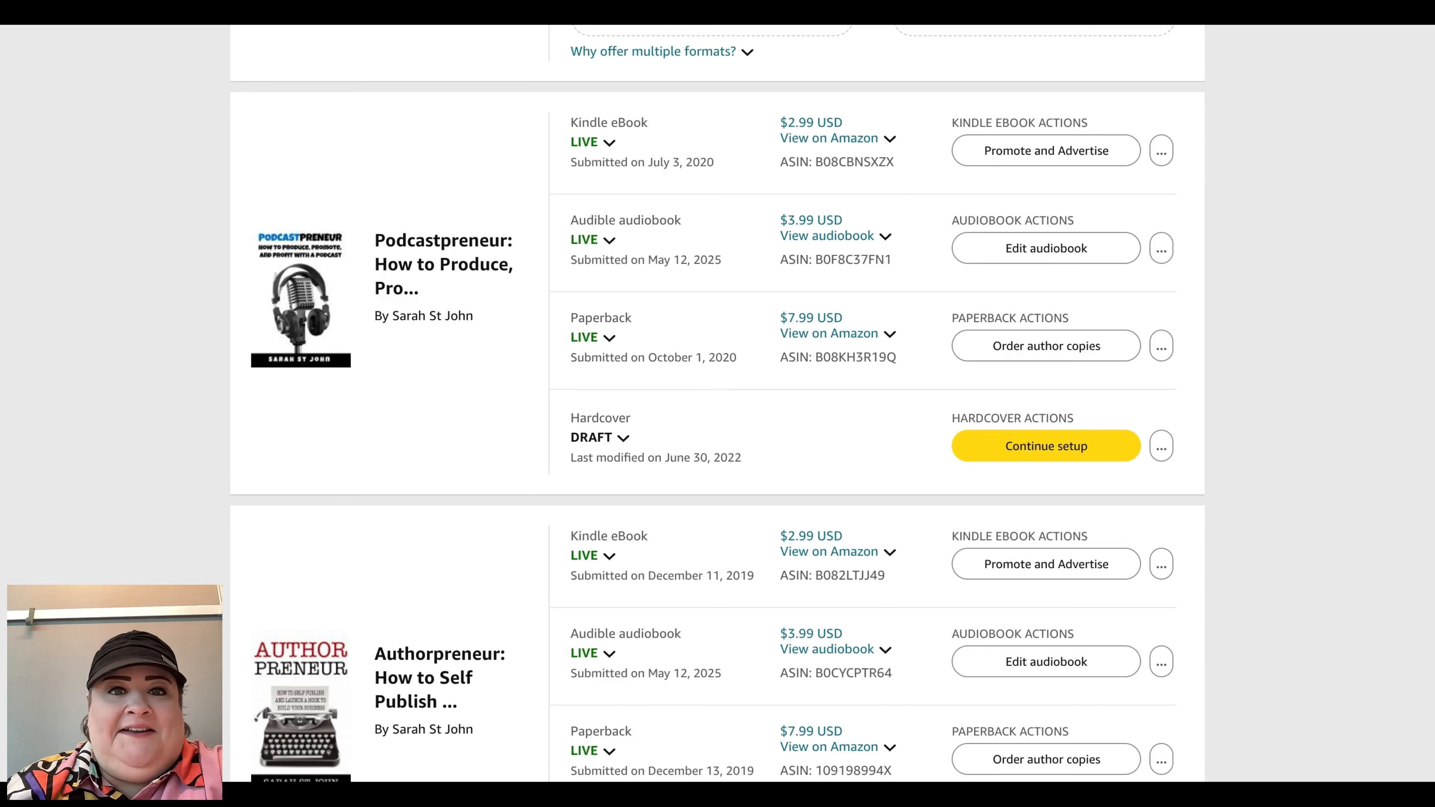
scroll(718, 404, "up", 1)
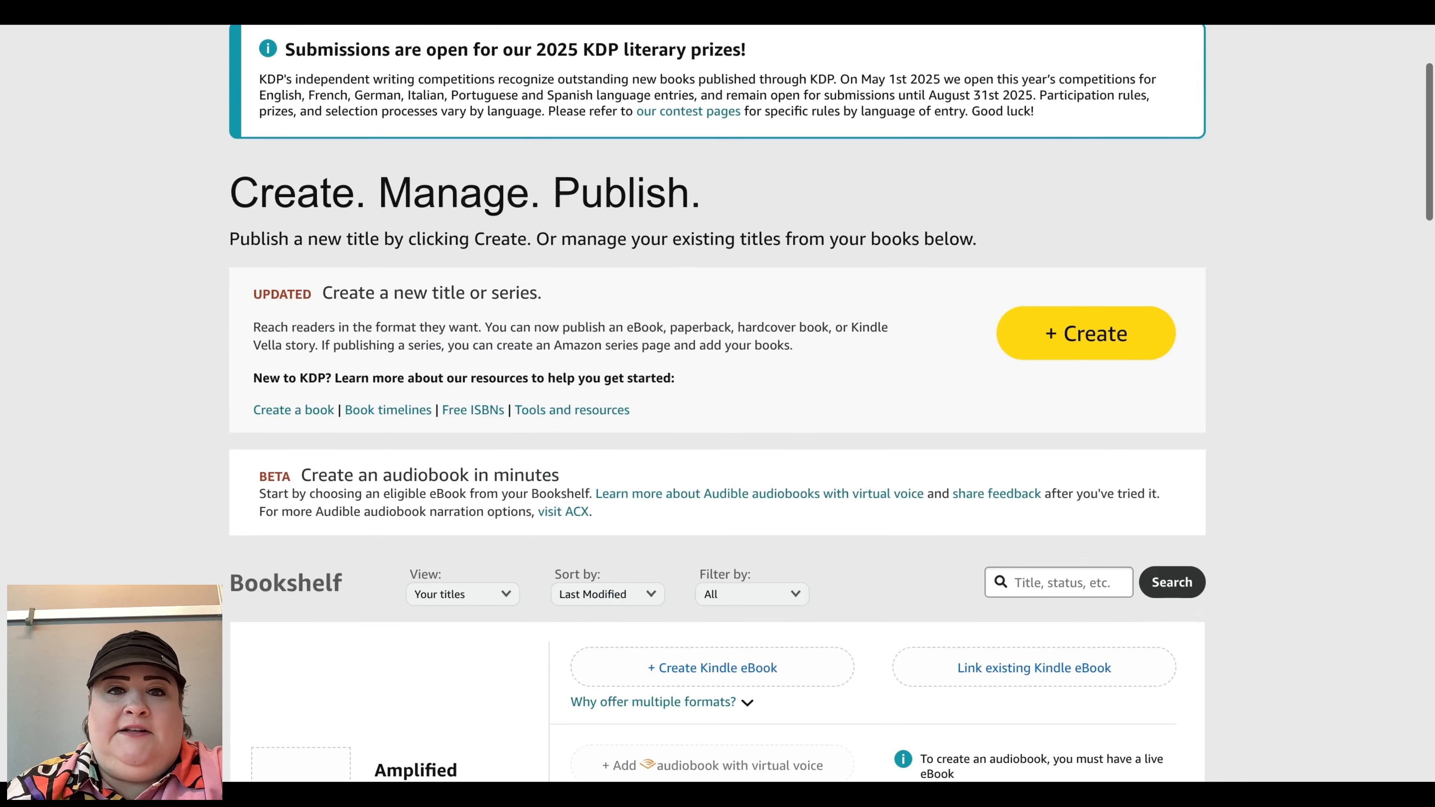
scroll(718, 404, "down", 5)
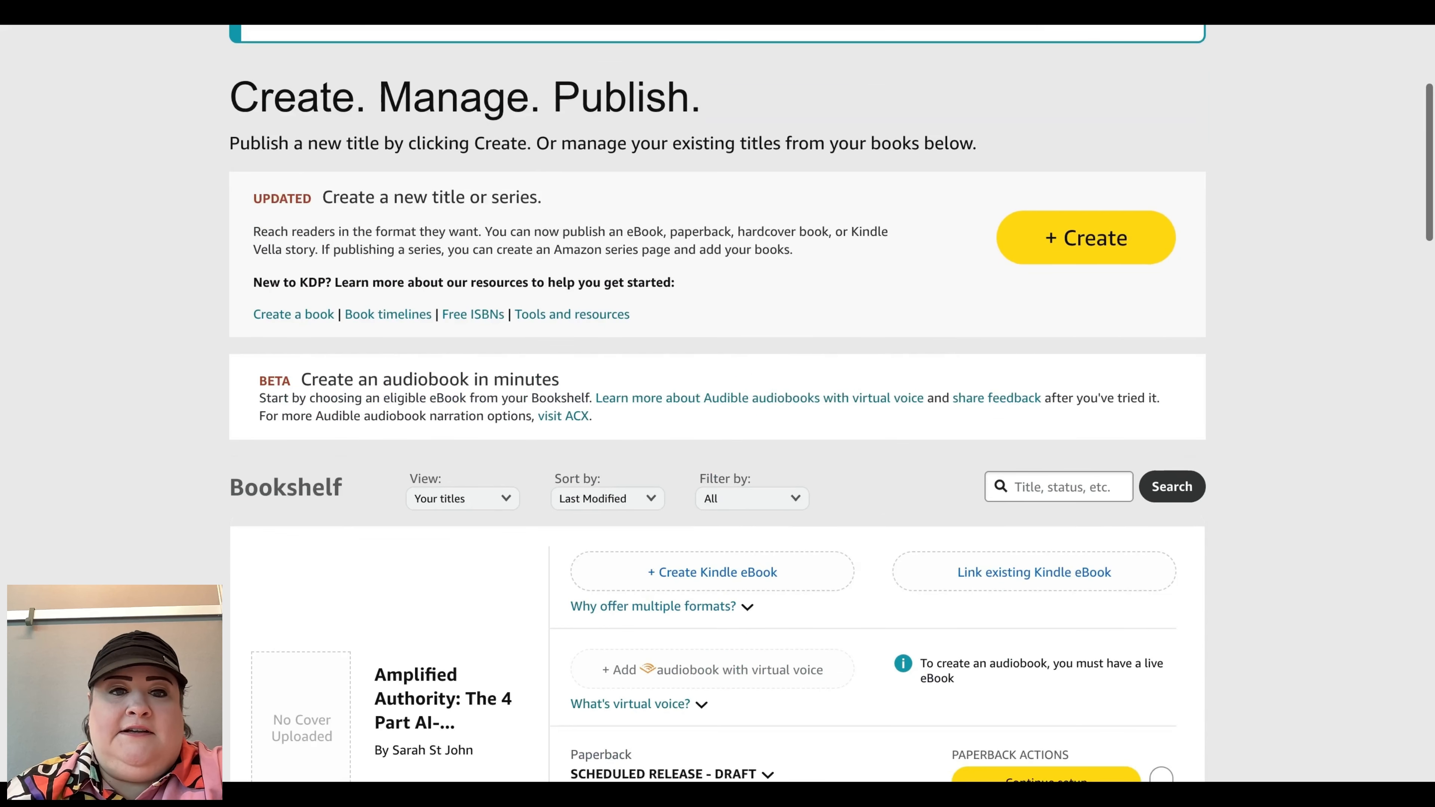
scroll(511, 217, "up", 6)
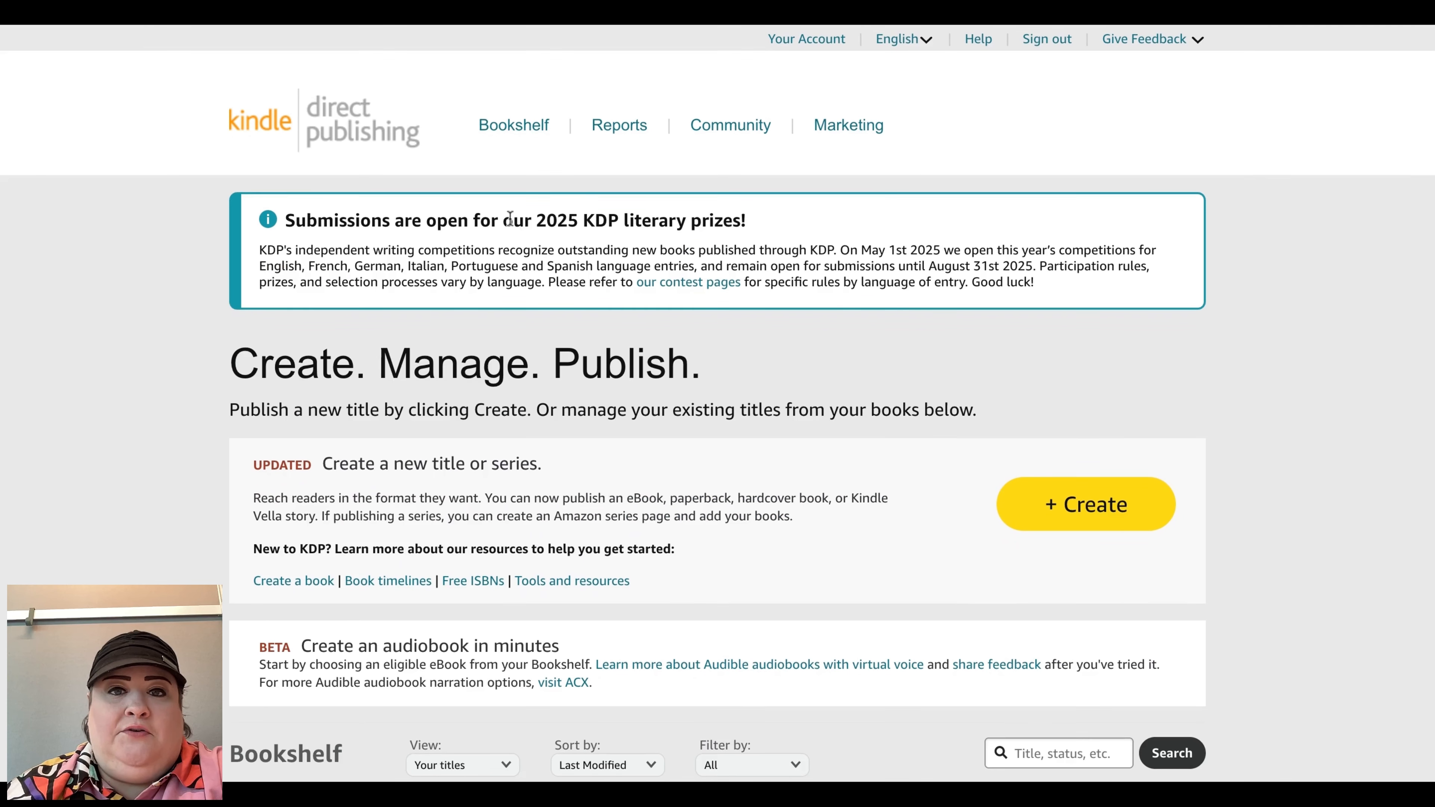
Step: Return to the bookshelf and start creating a new paperback title
left_click(524, 133)
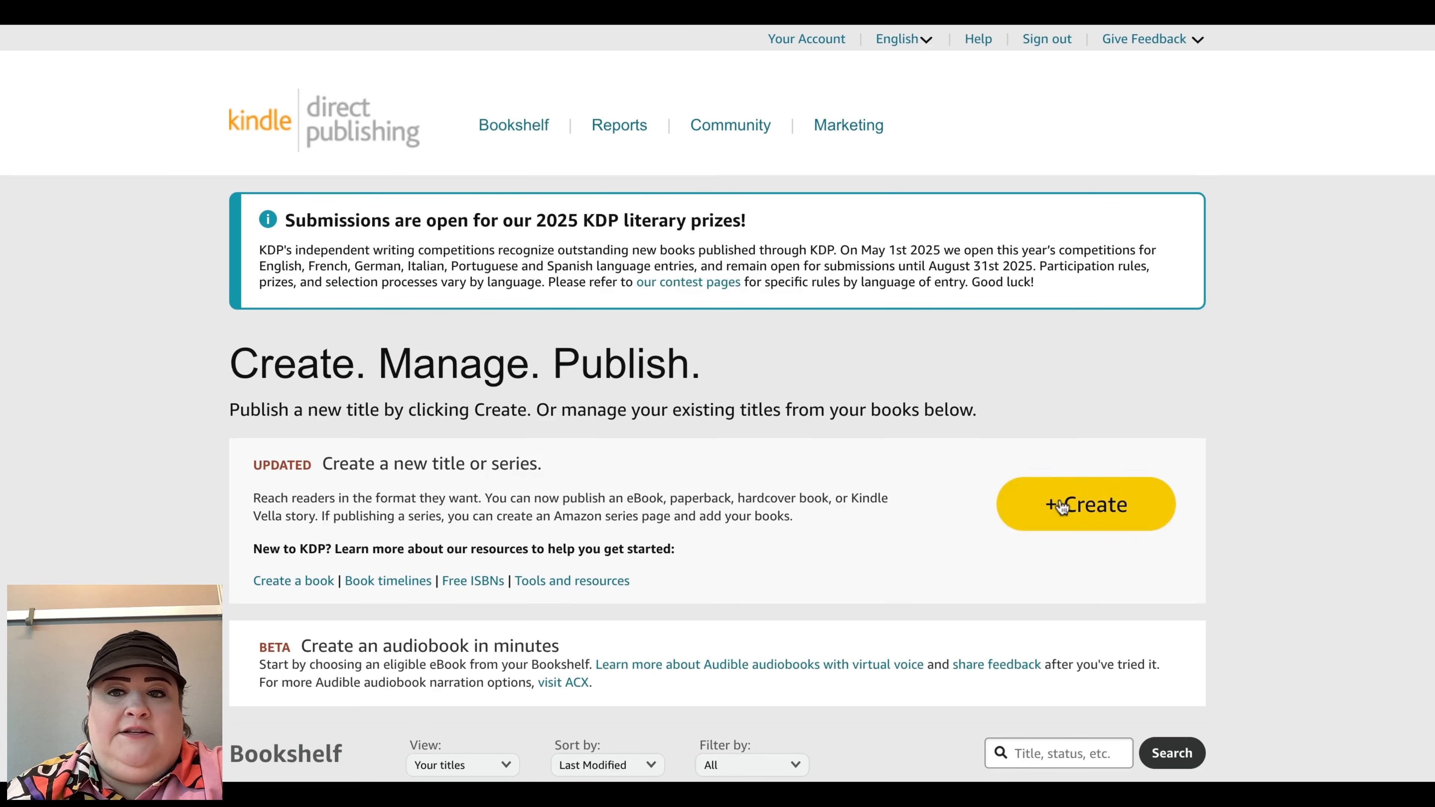
left_click(1064, 508)
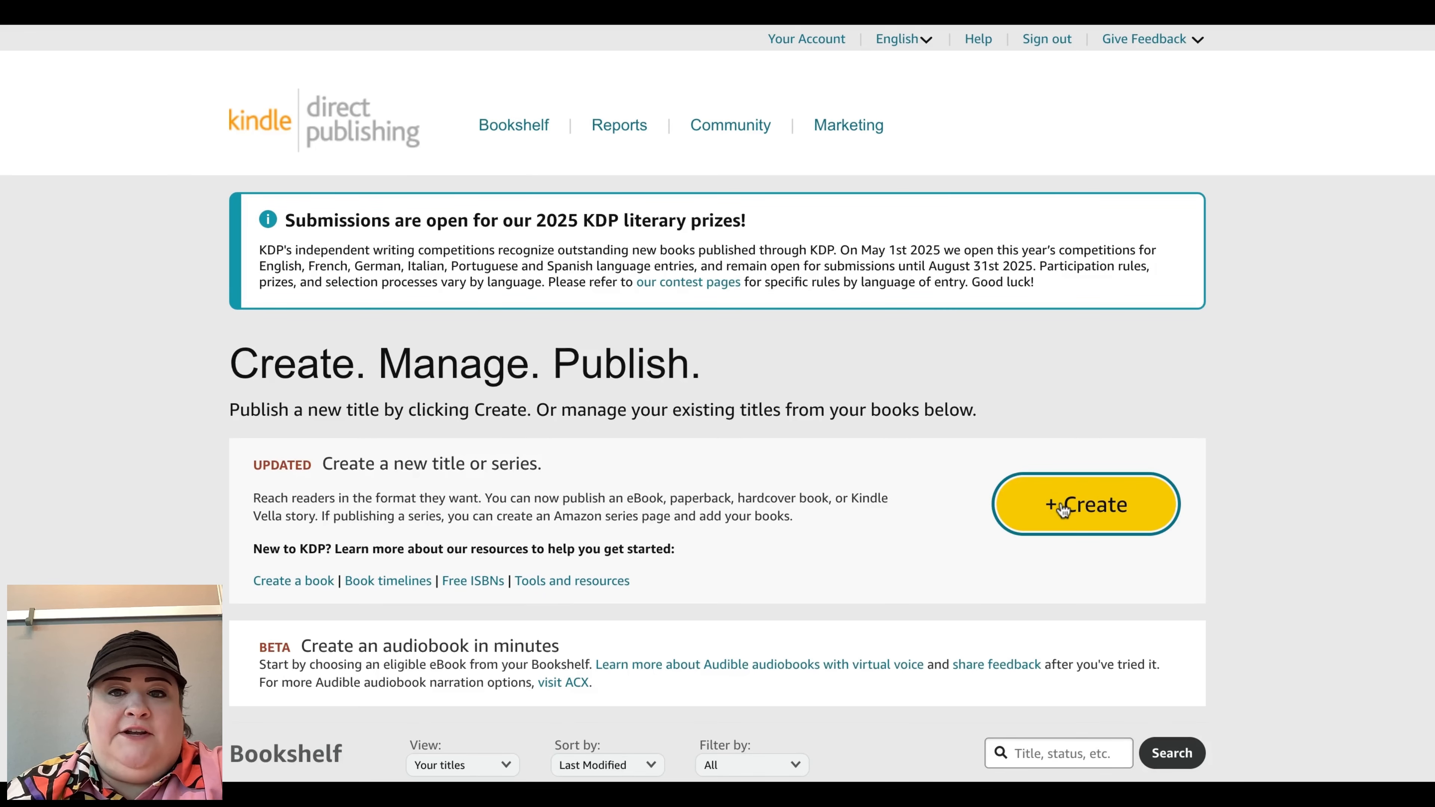
scroll(1056, 506, "down", 5)
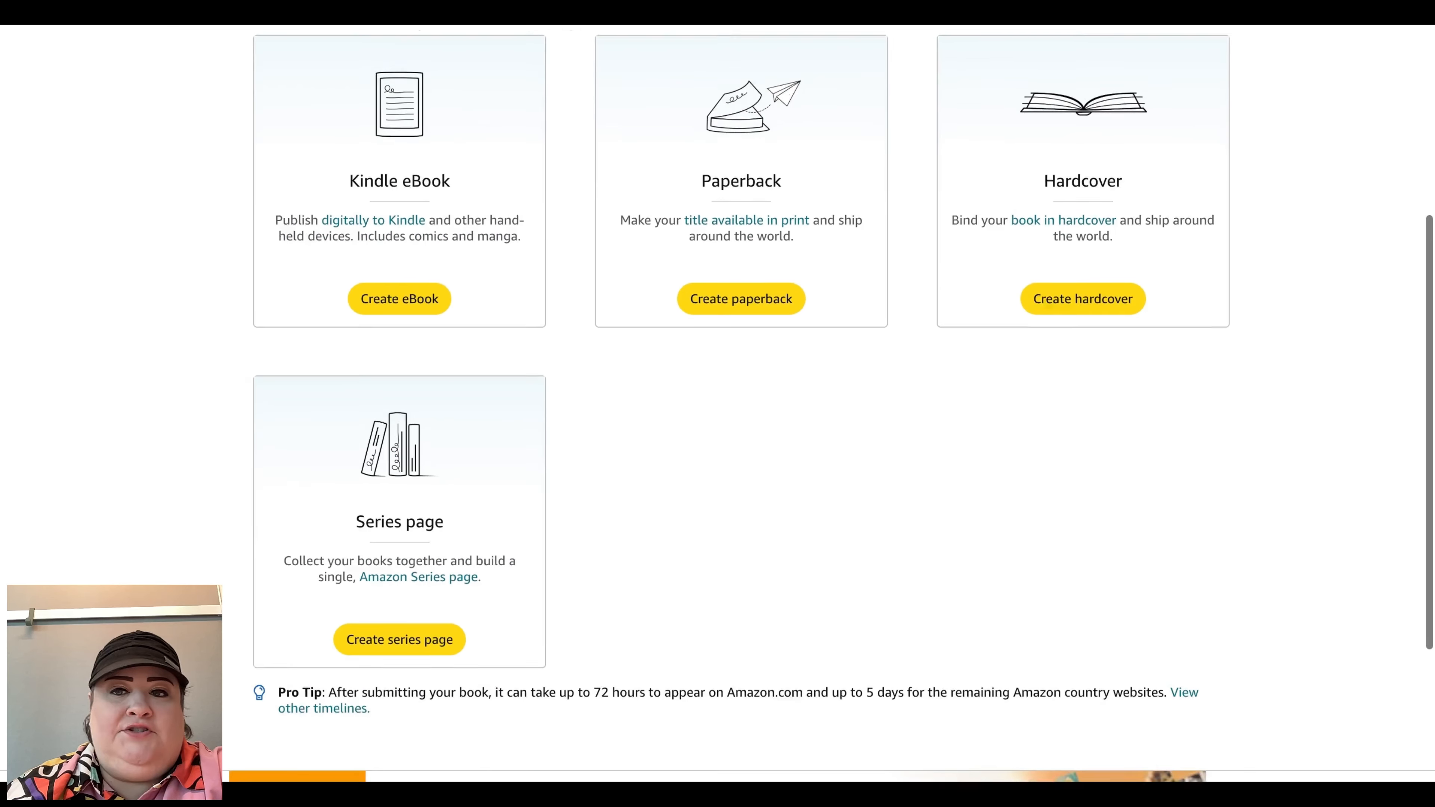
scroll(718, 396, "up", 3)
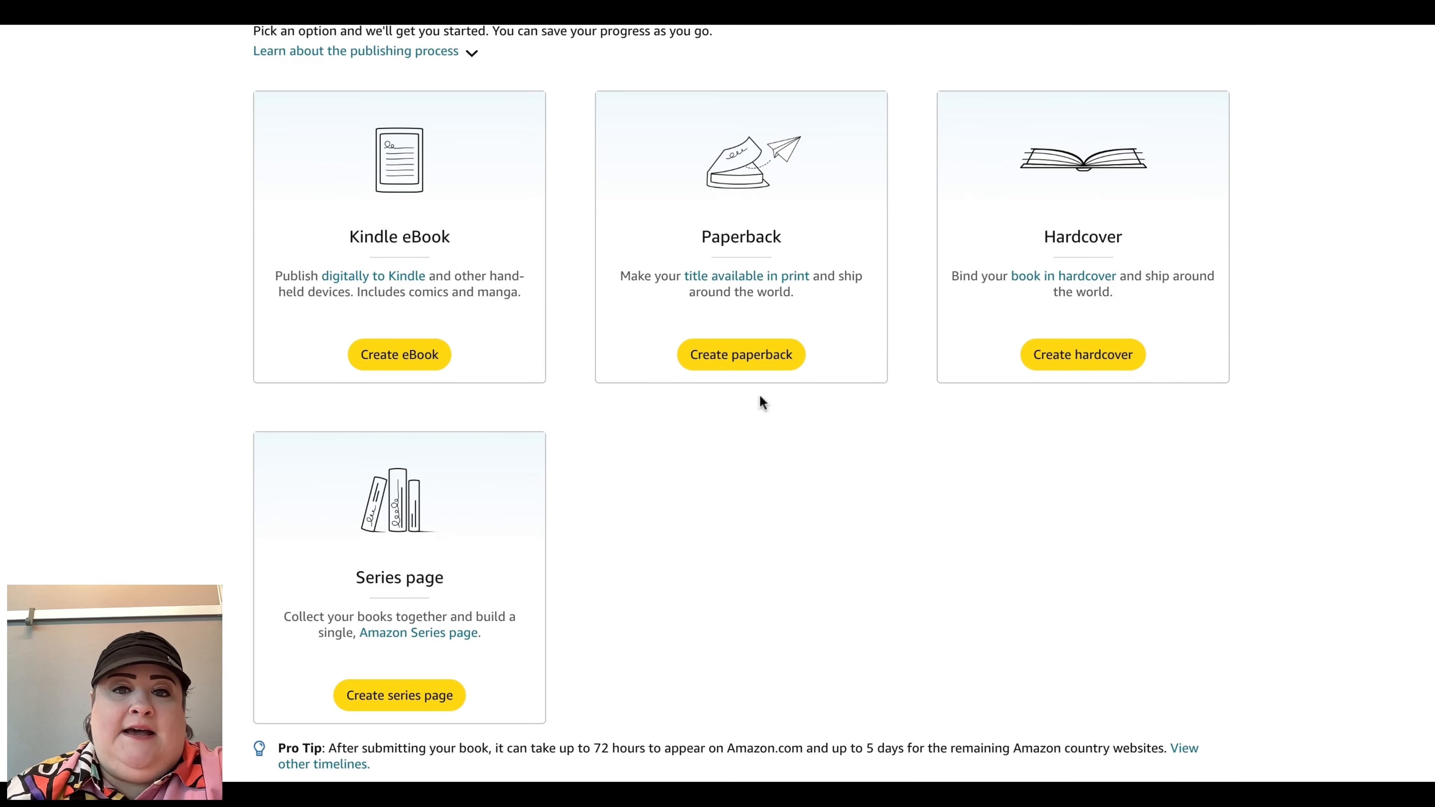
left_click(735, 361)
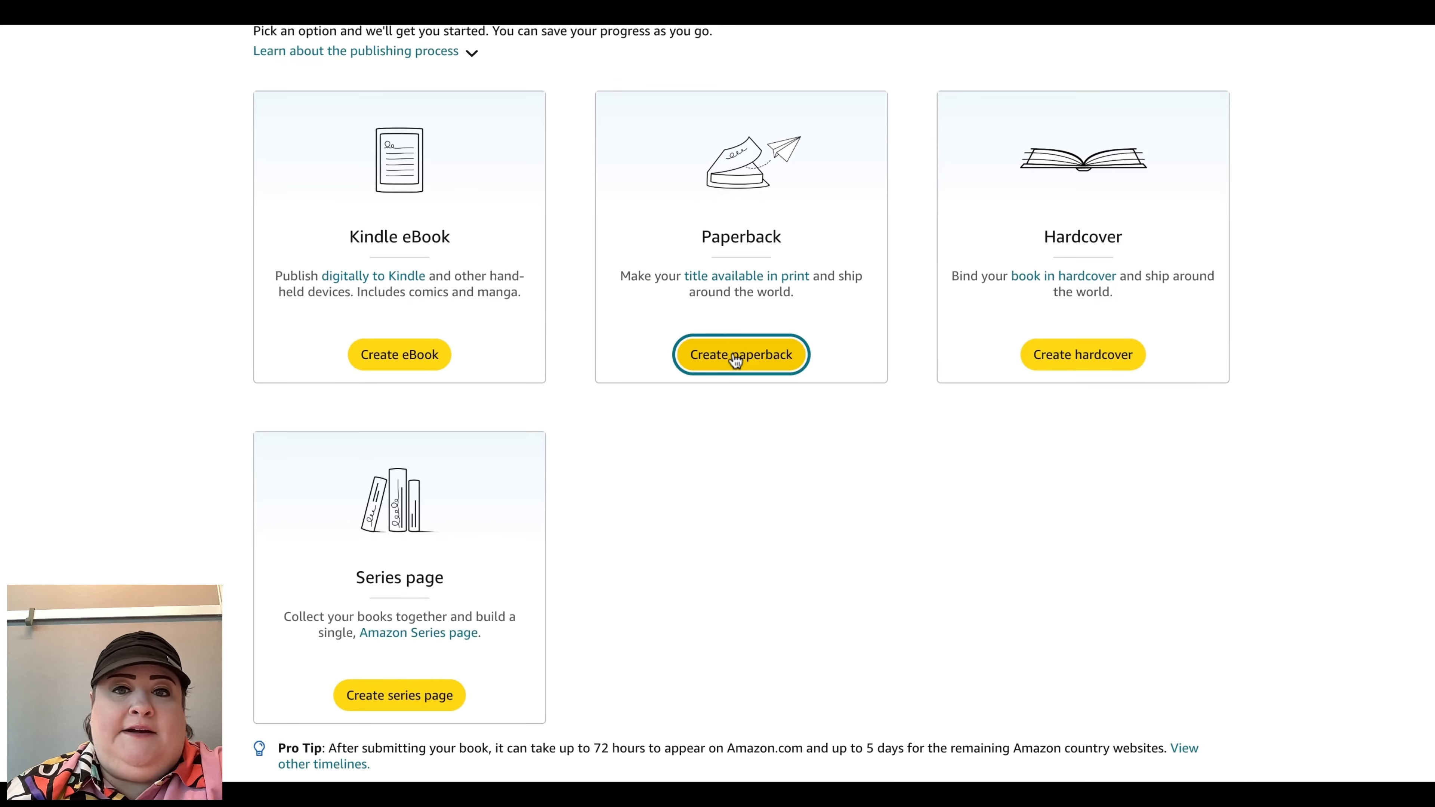
Step: Scroll through the new paperback's details form to review its sections
scroll(717, 396, "down", 7)
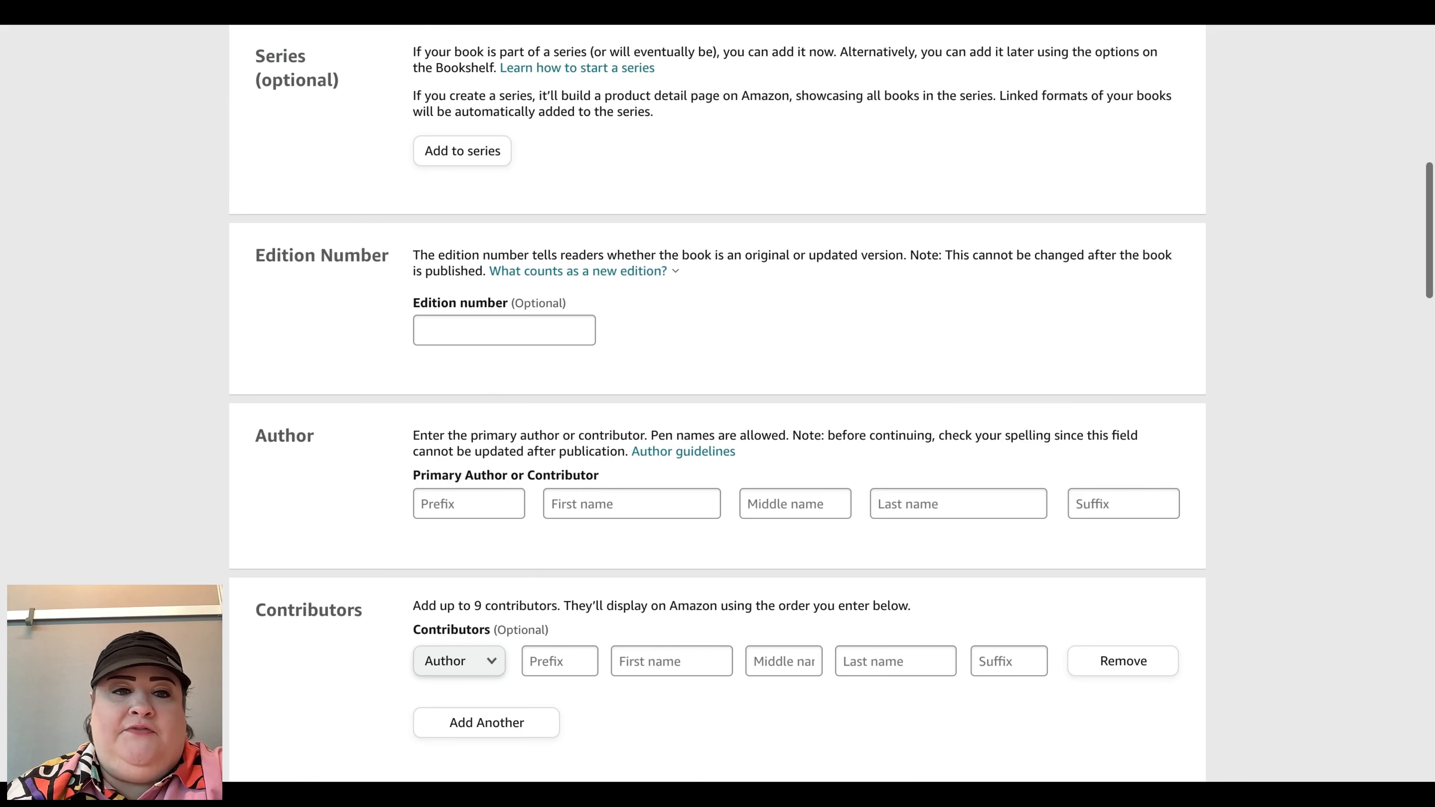
scroll(717, 396, "down", 8)
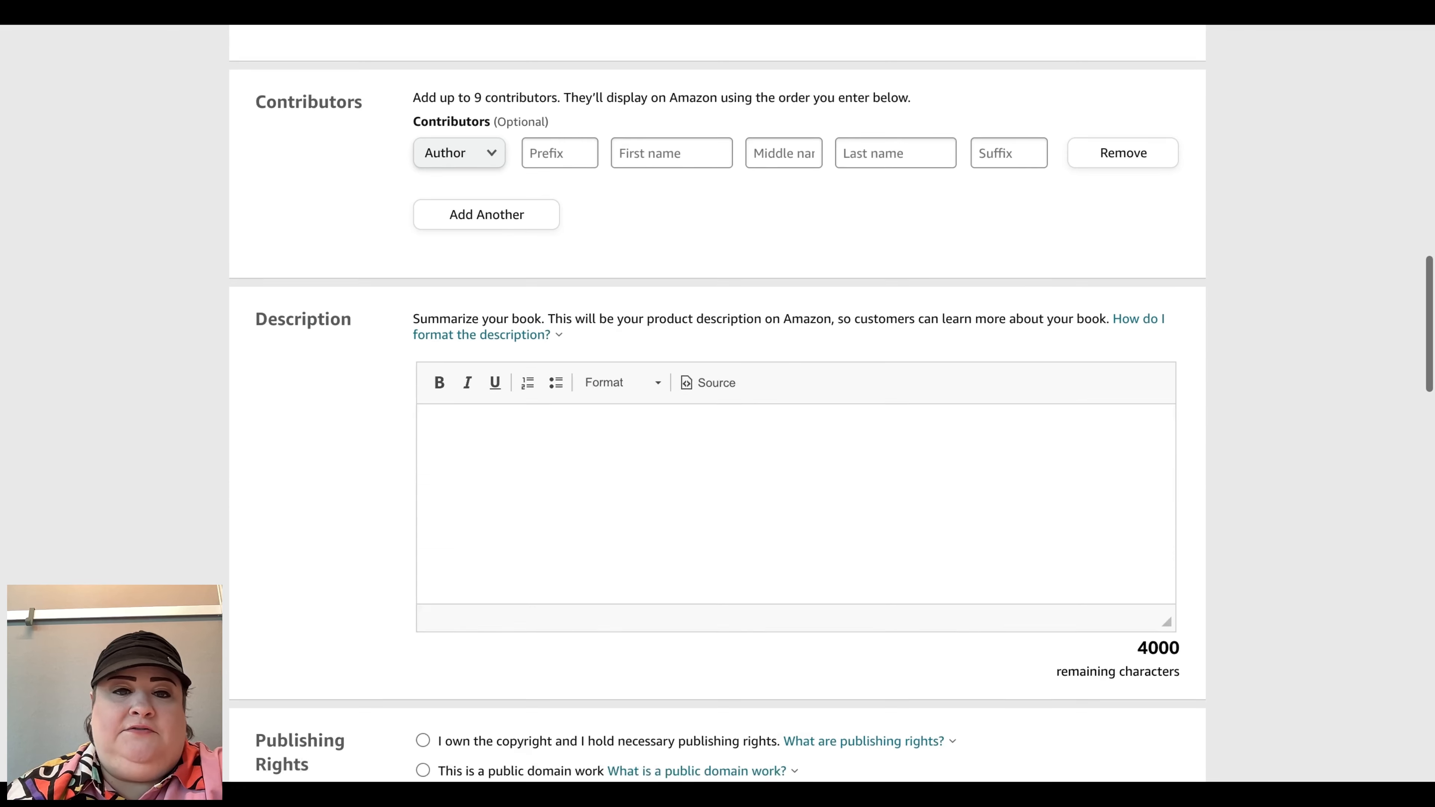
scroll(487, 349, "down", 1)
left_click(486, 350)
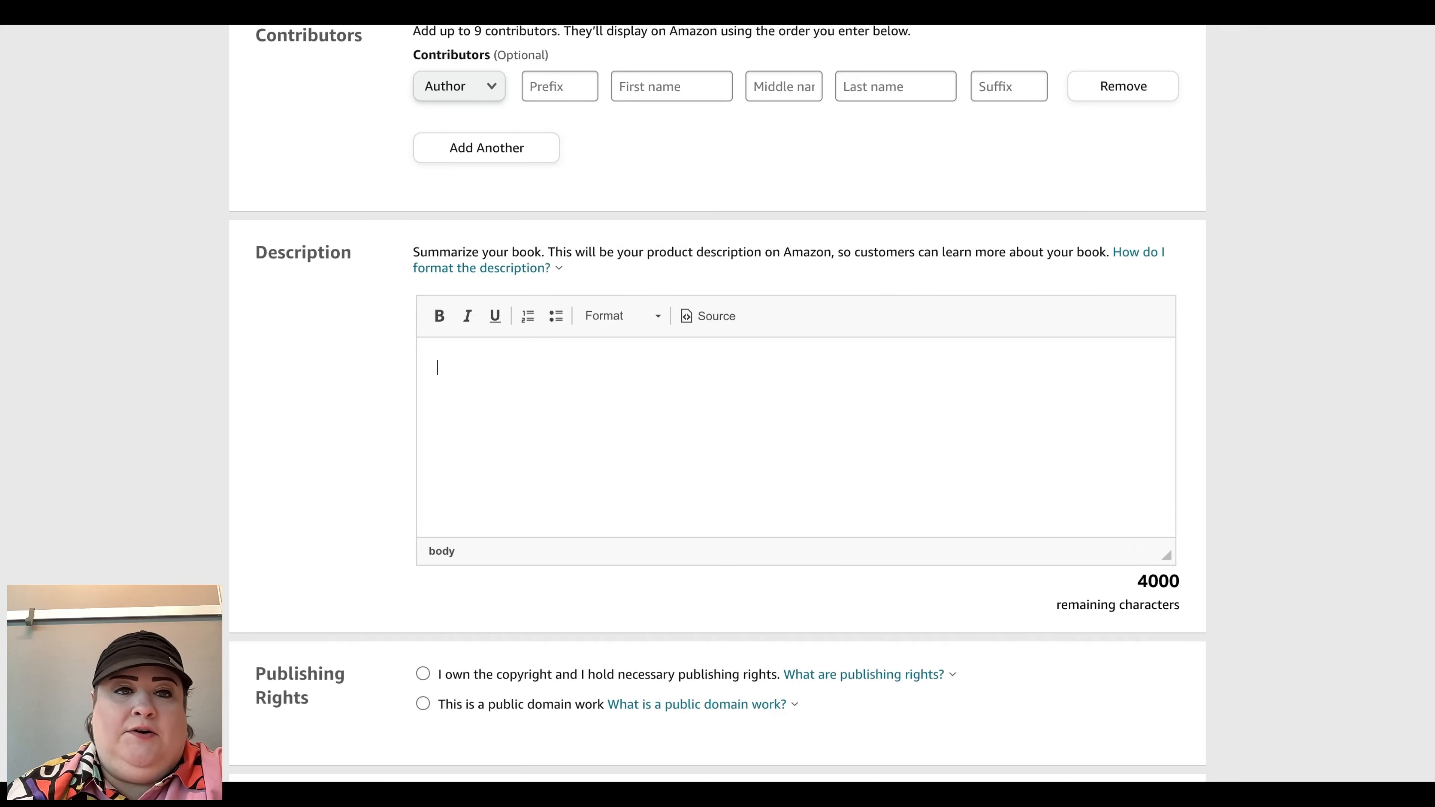
scroll(718, 404, "down", 1)
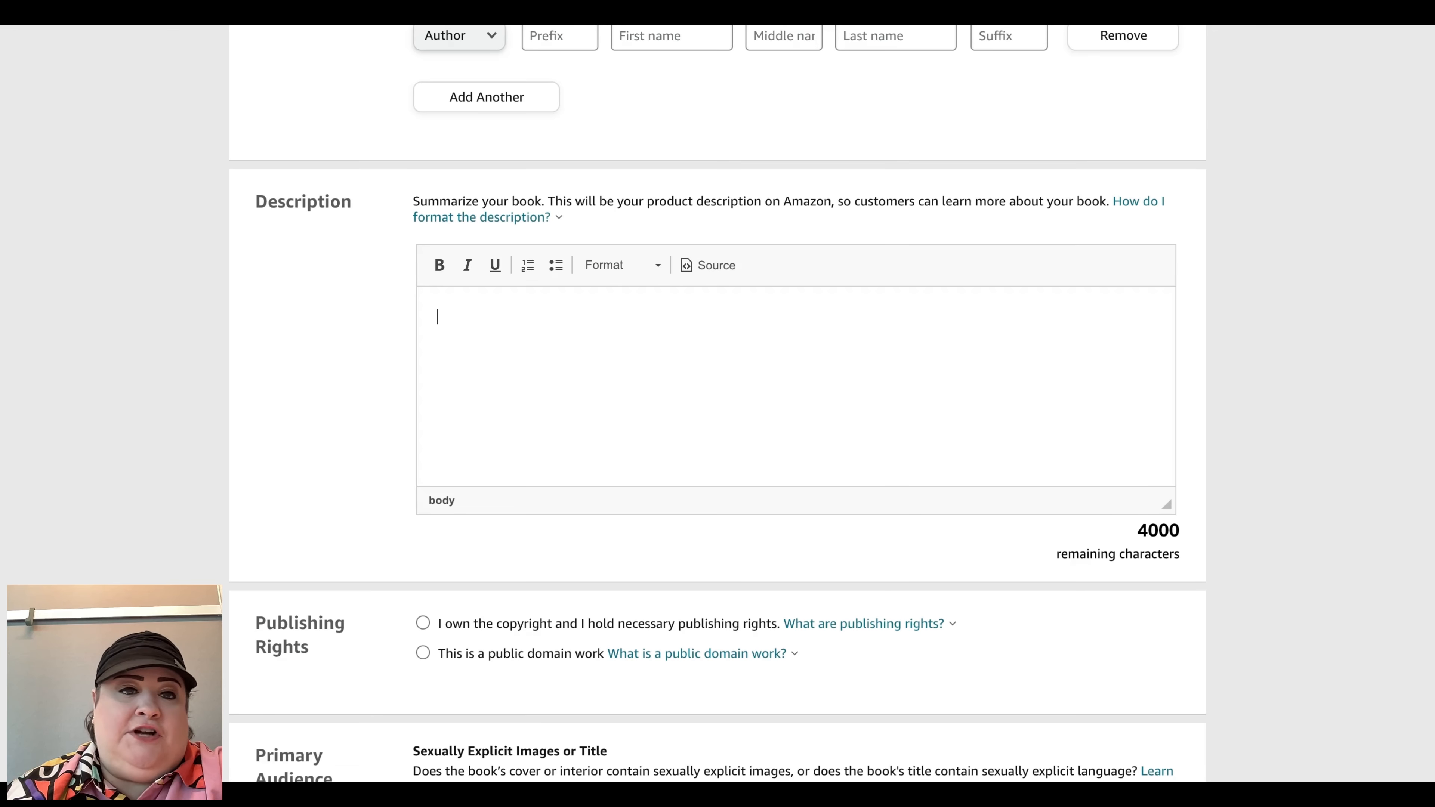
scroll(464, 305, "down", 5)
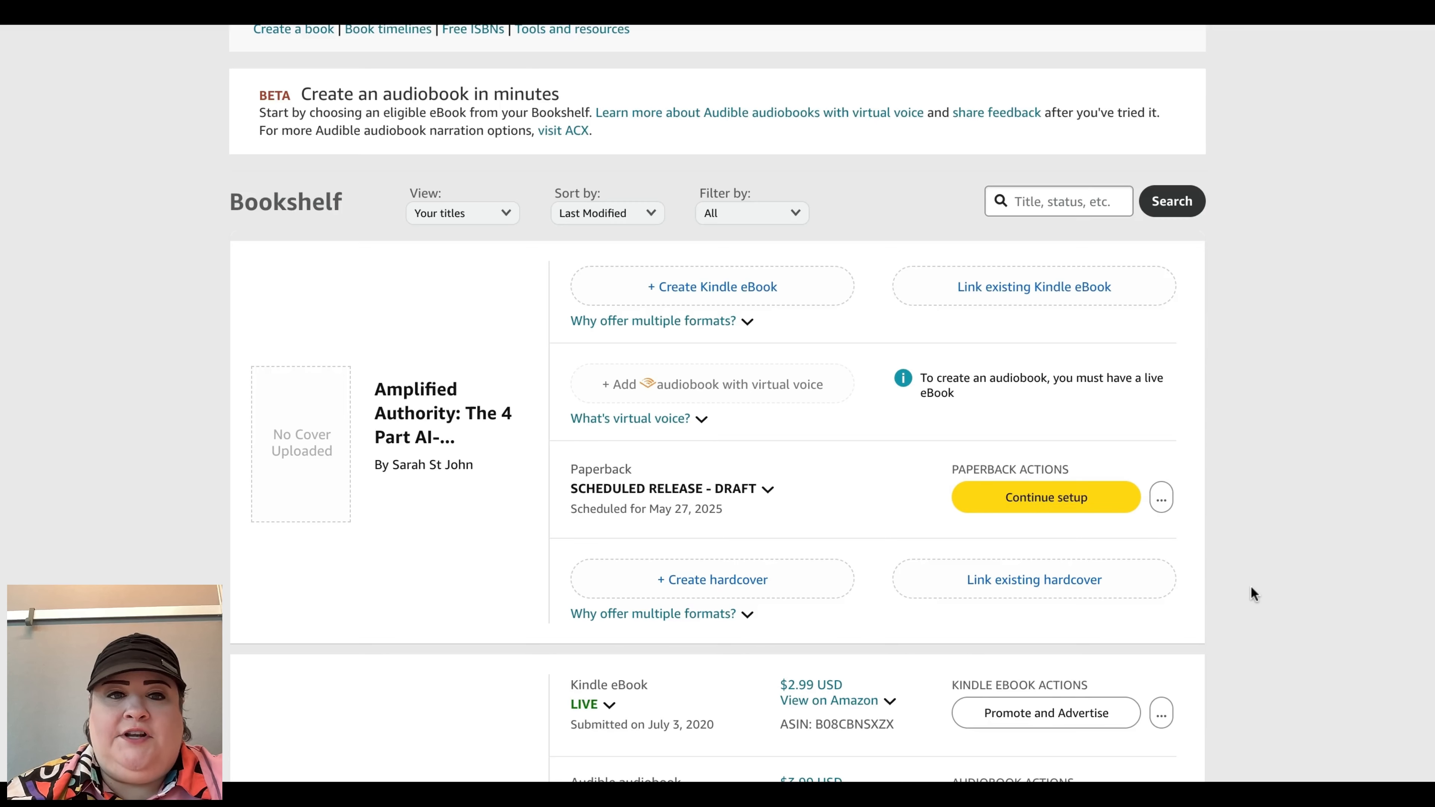
scroll(1258, 596, "down", 15)
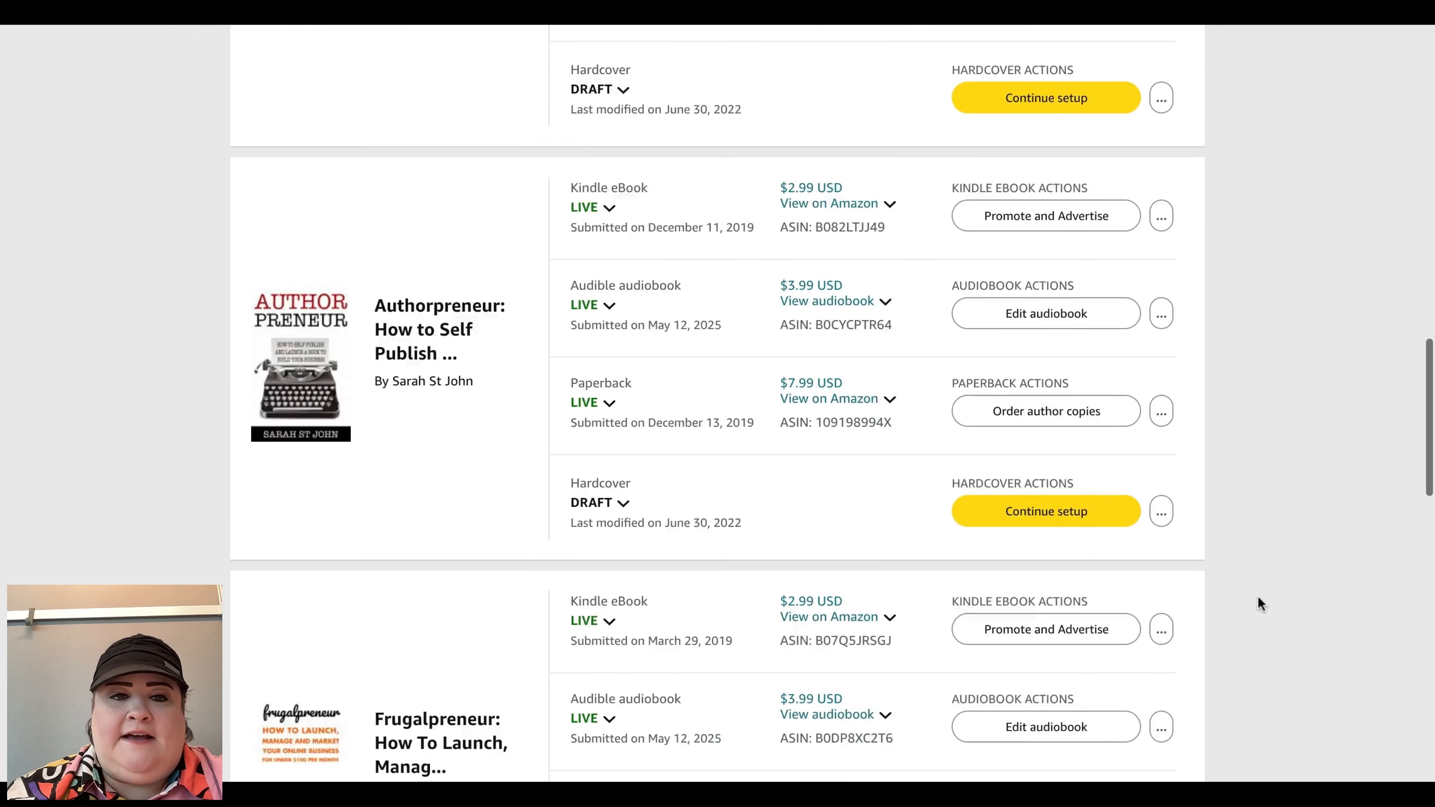
Step: Open the paperback details of the Amplified Authority draft for editing
scroll(1258, 596, "down", 12)
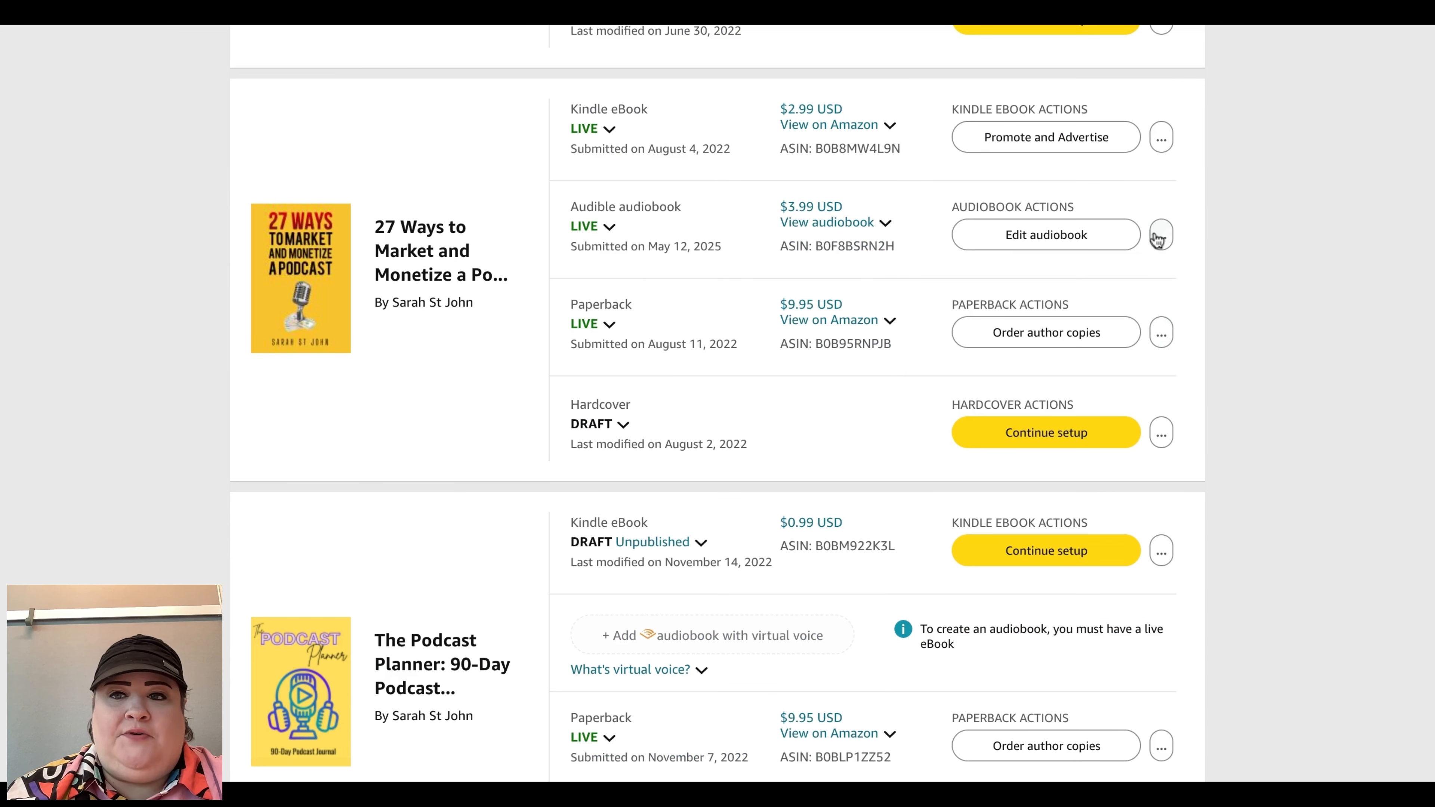
left_click(1160, 235)
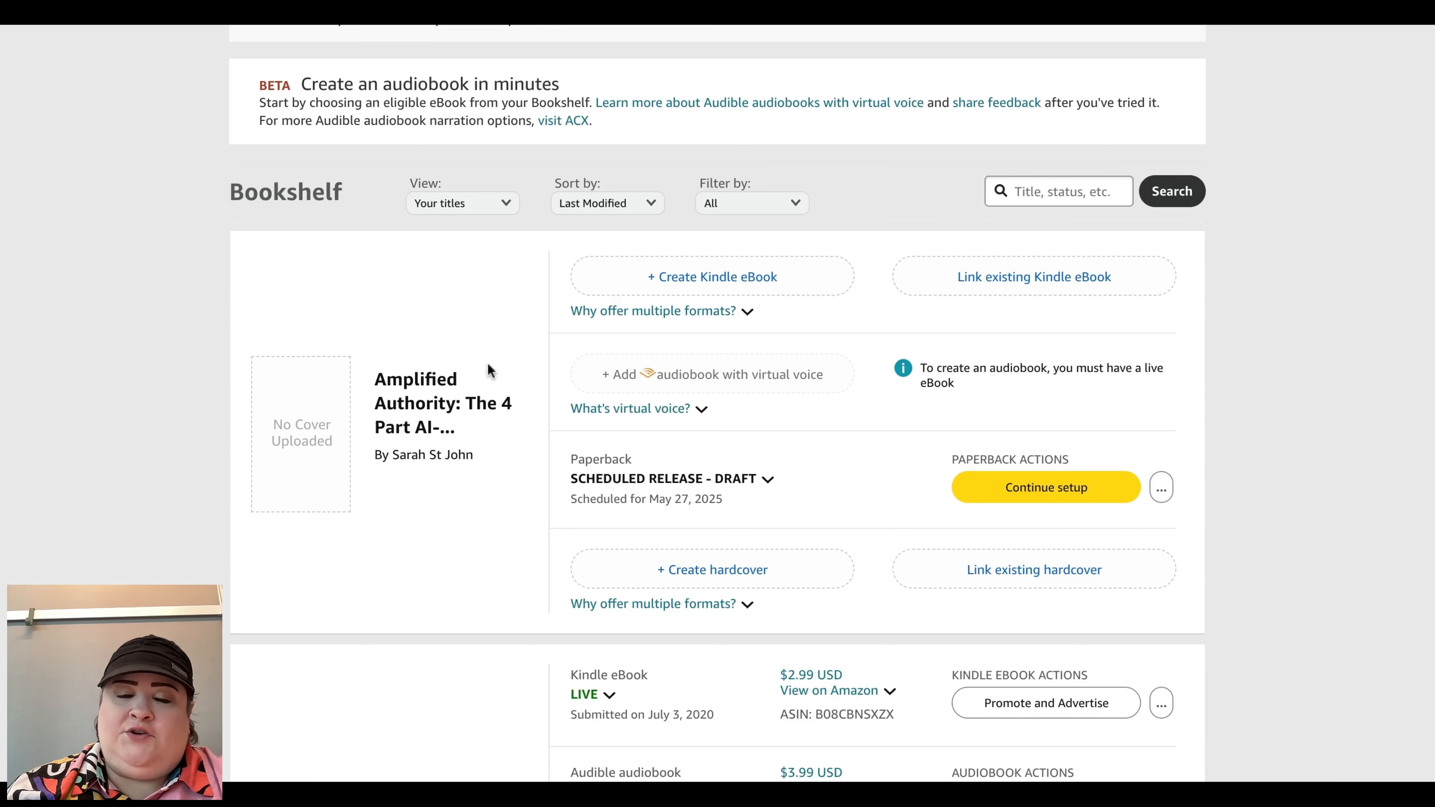
left_click(1161, 488)
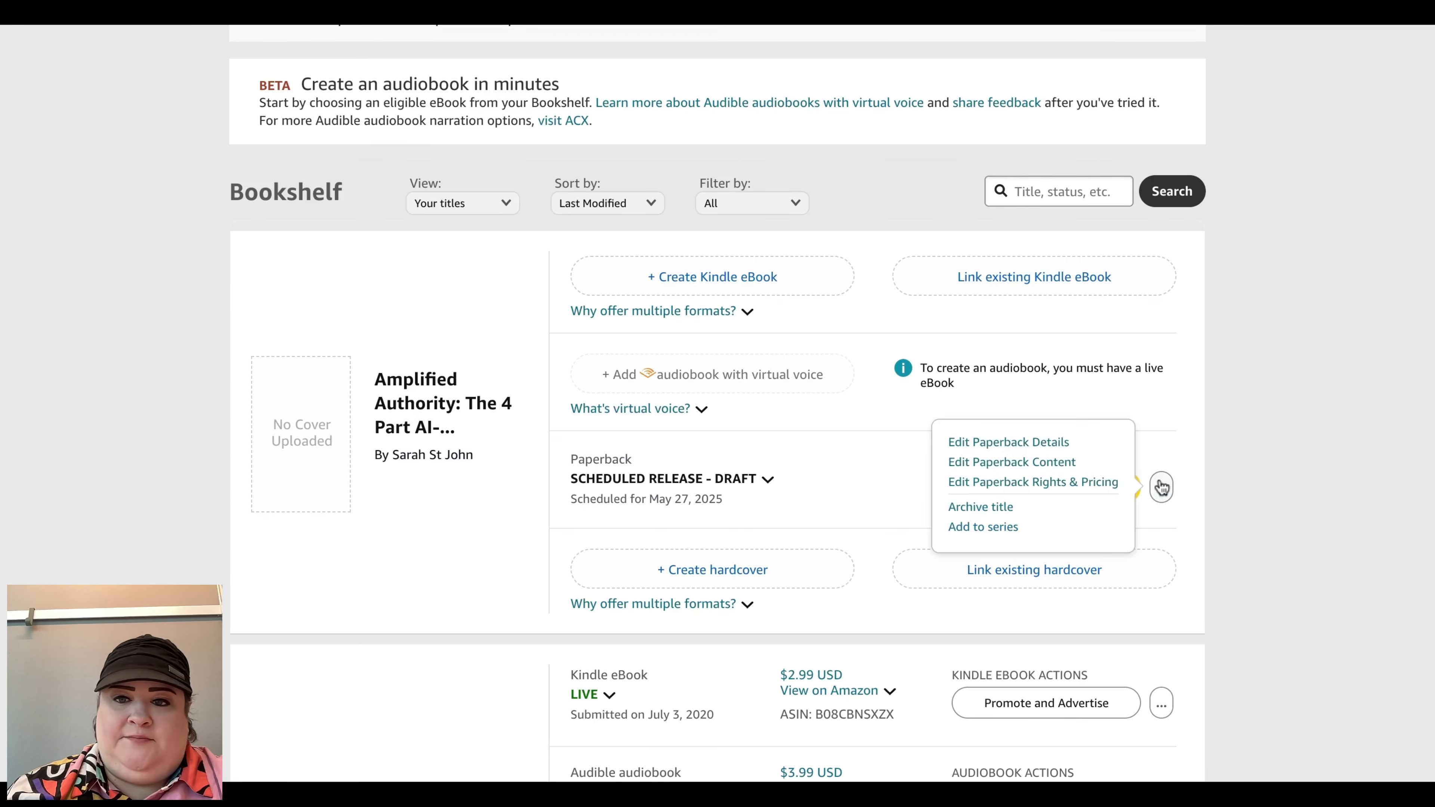
left_click(1037, 452)
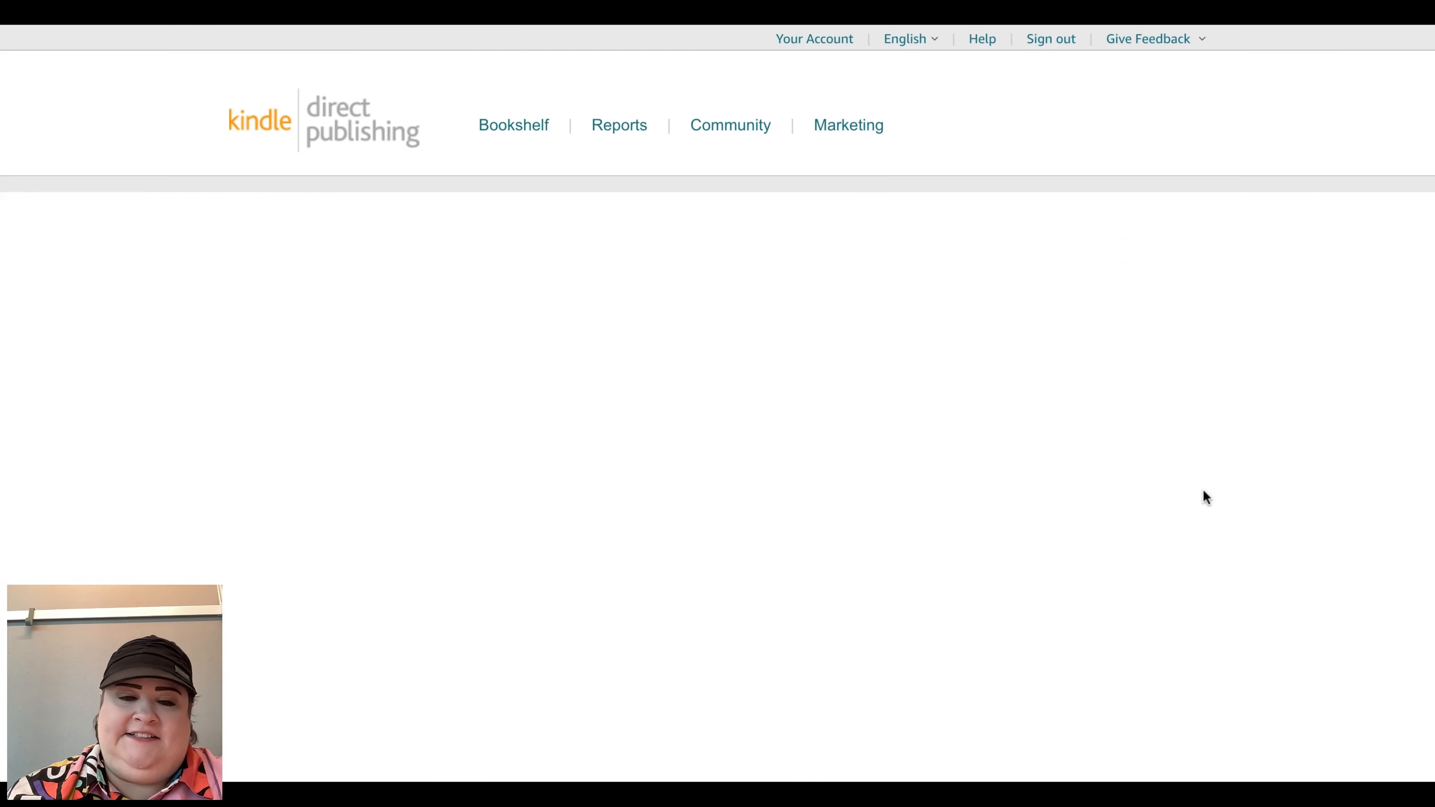
Step: Highlight the book title and subtitle fields of the paperback details to review them
scroll(613, 261, "down", 4)
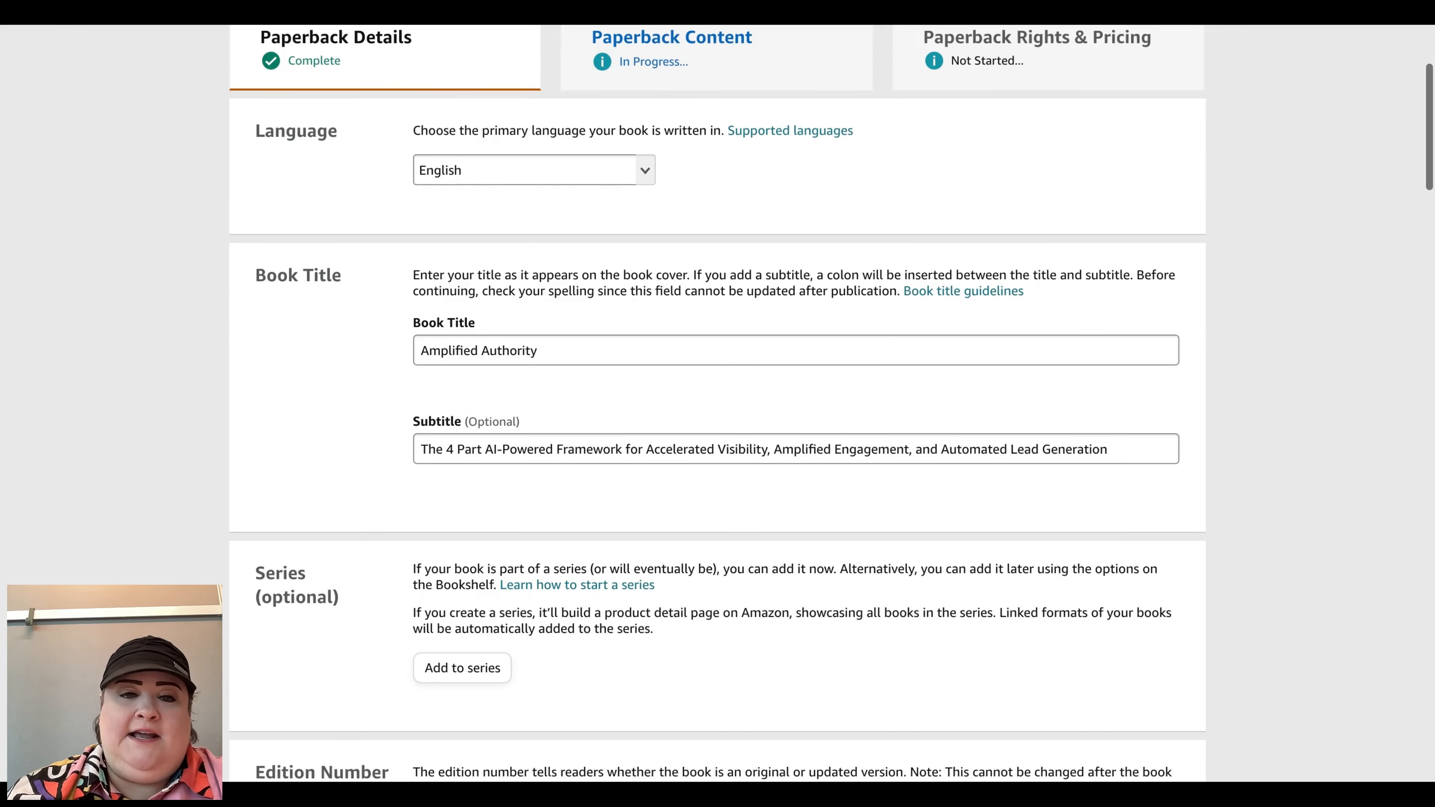
scroll(612, 260, "down", 2)
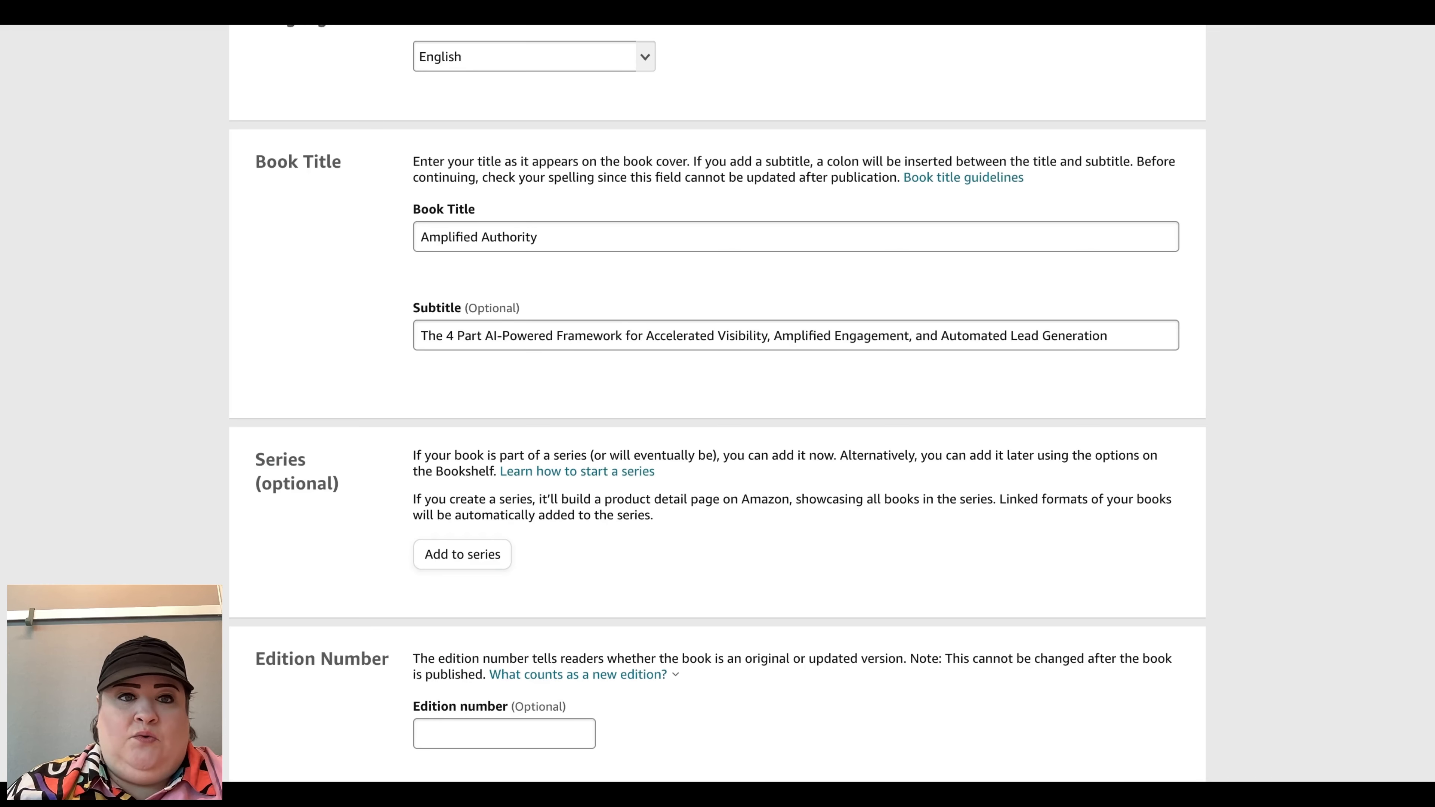
left_click_drag(420, 236, 657, 243)
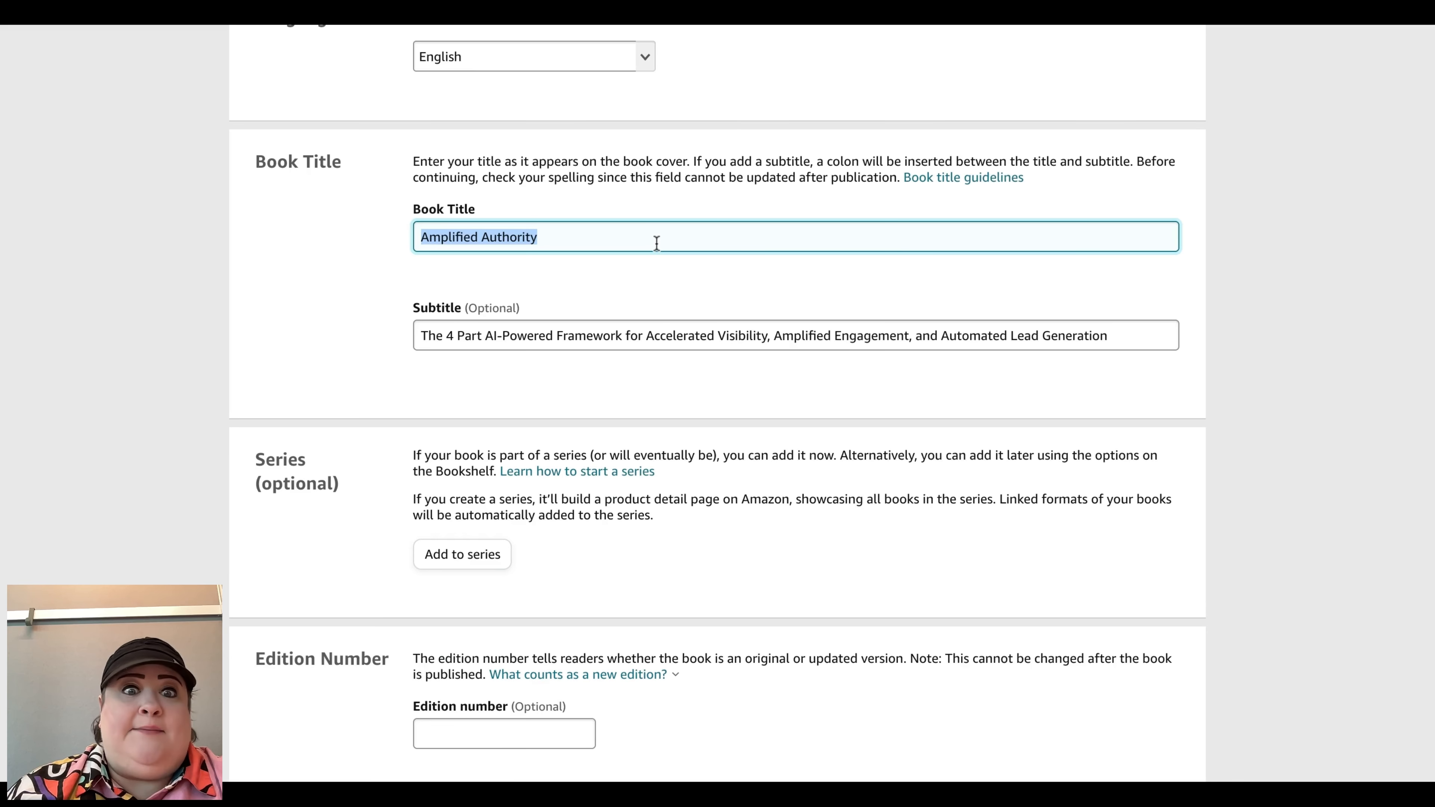
triple_click(586, 339)
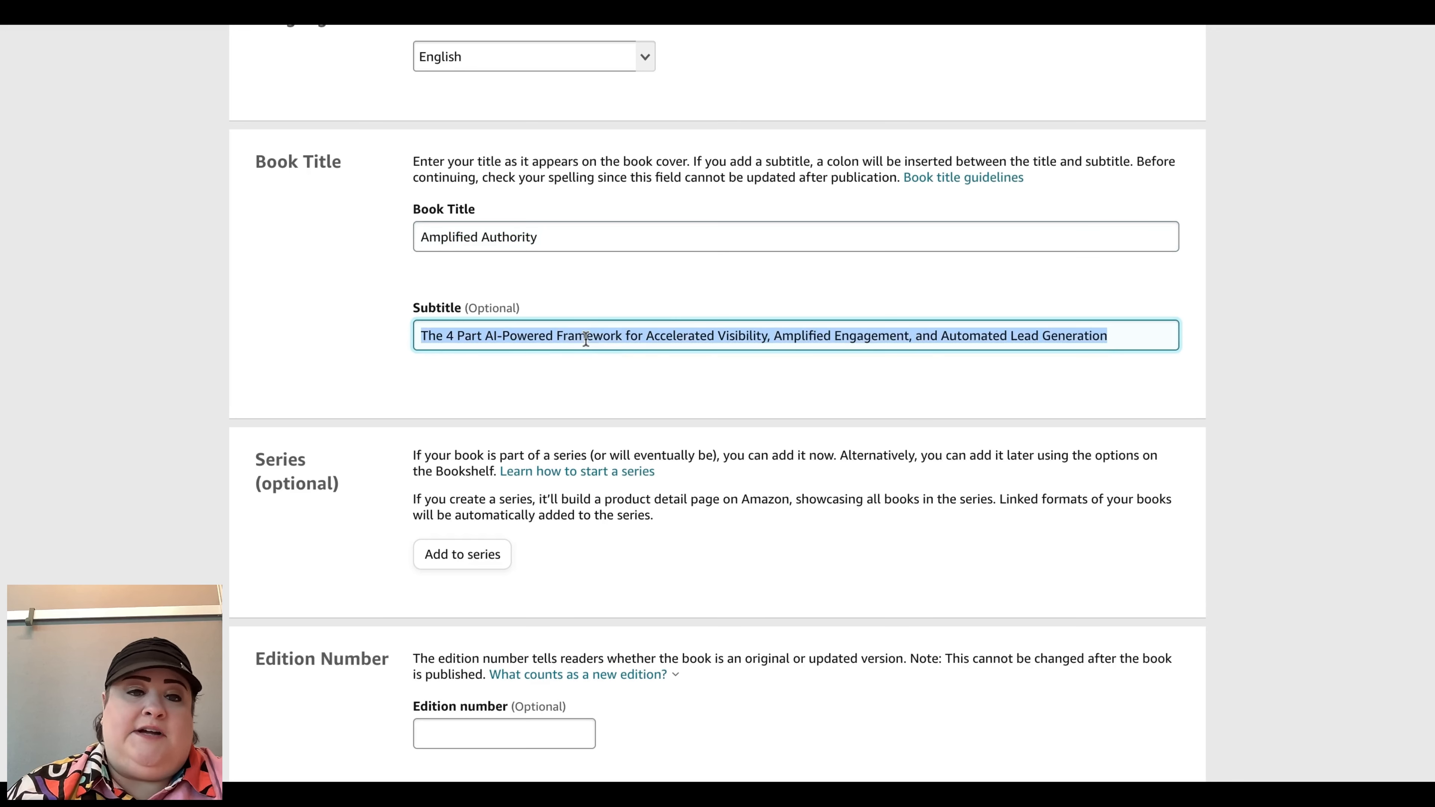
Step: Review the author, description, publishing rights, primary audience and categories sections of the paperback details
scroll(702, 548, "down", 3)
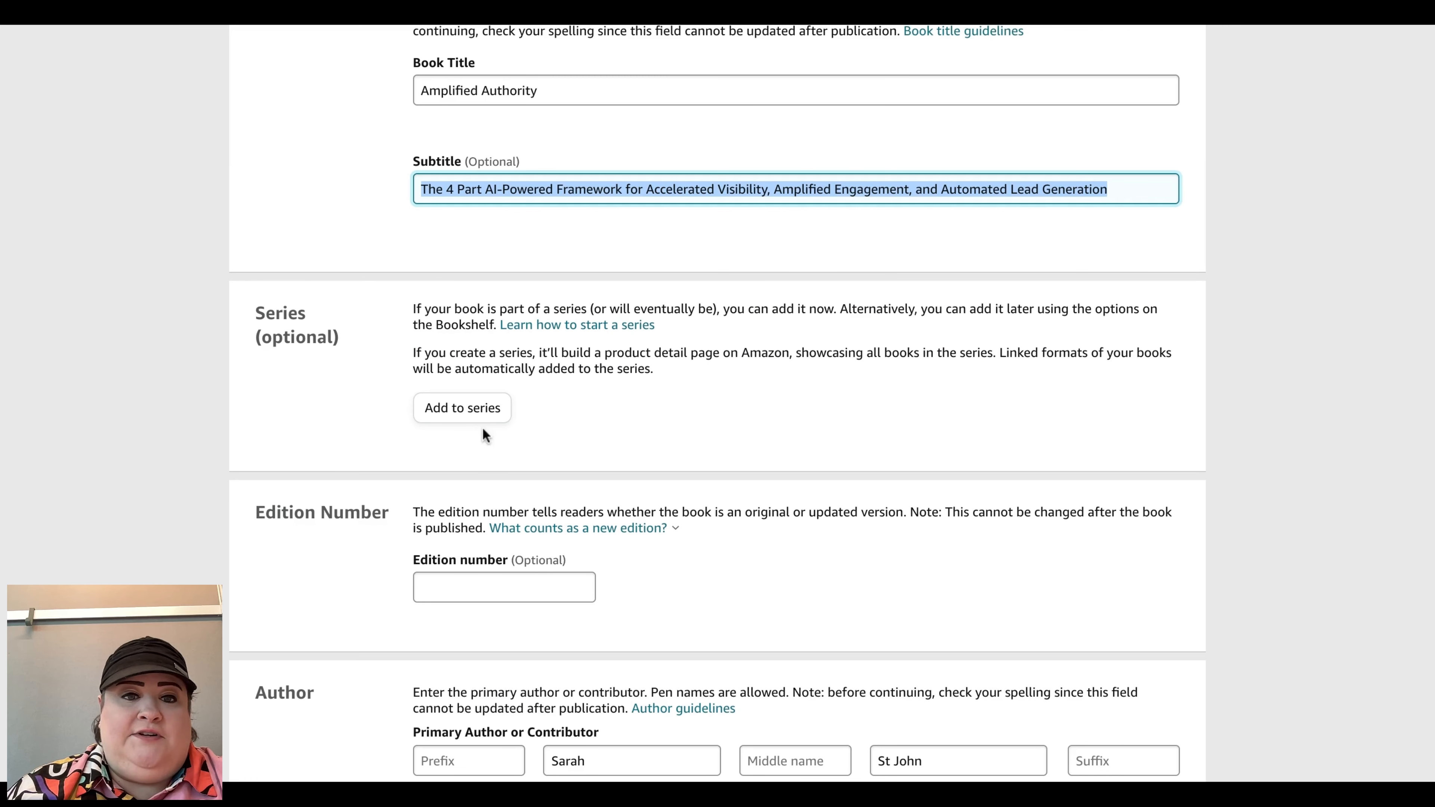
scroll(587, 492, "down", 2)
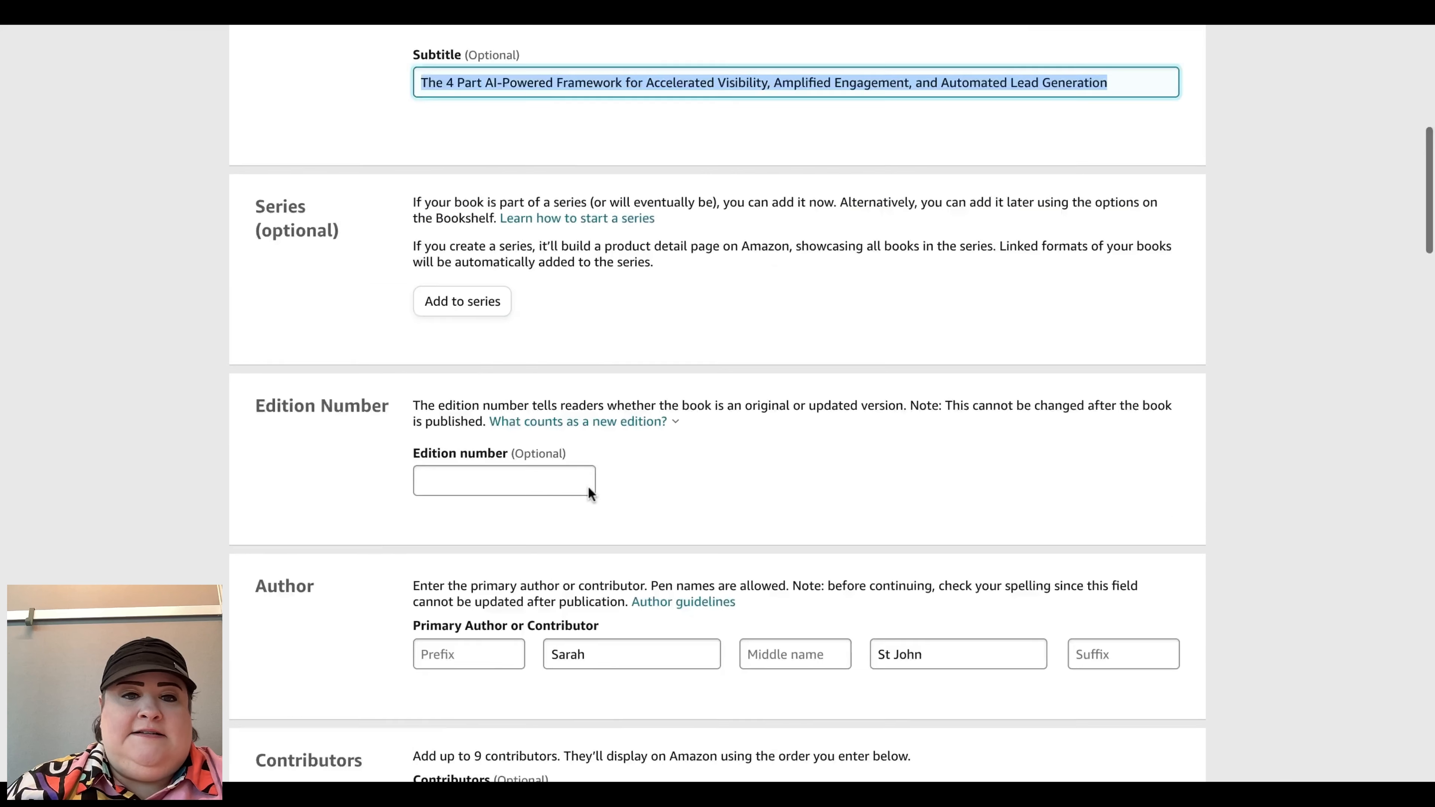
scroll(587, 492, "down", 4)
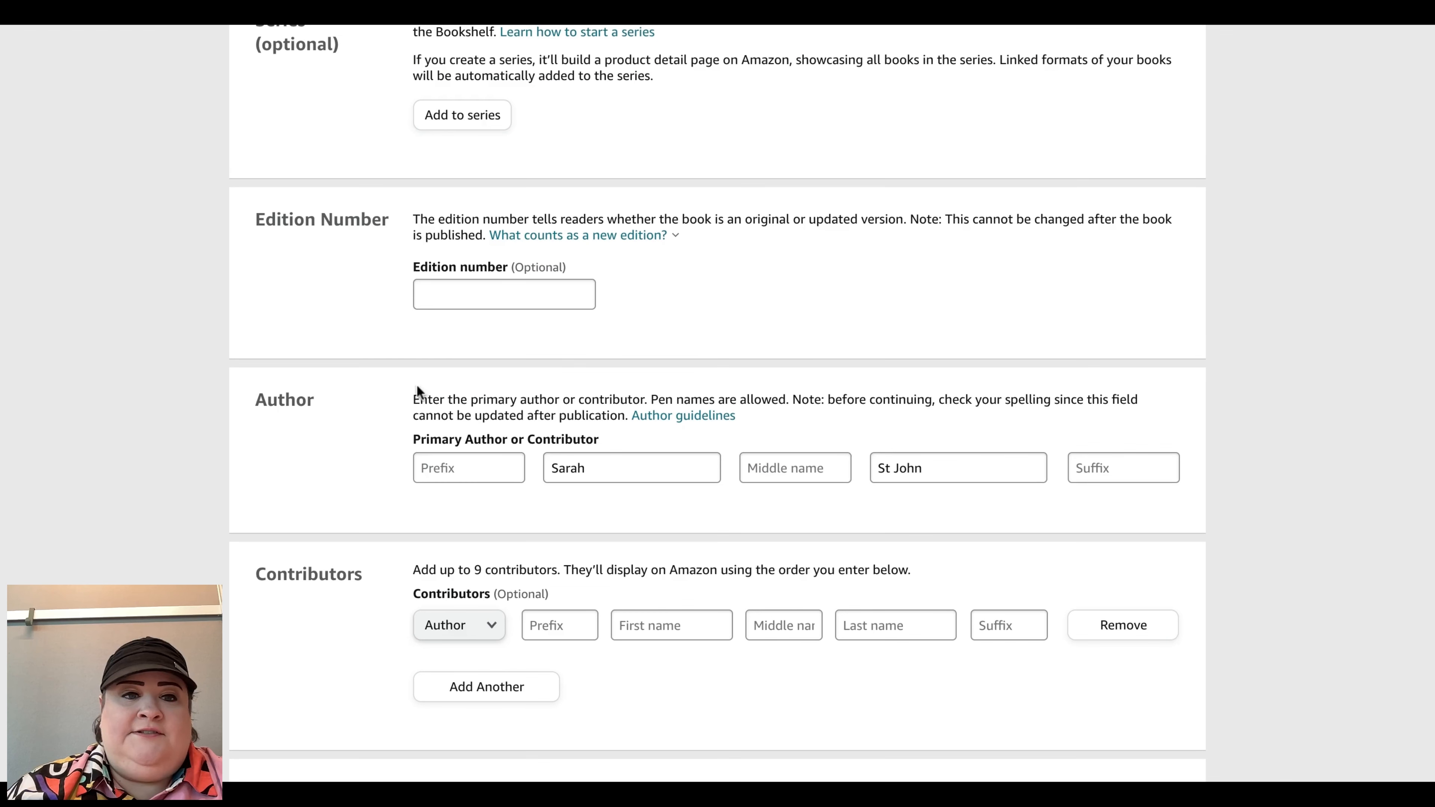
scroll(417, 390, "down", 5)
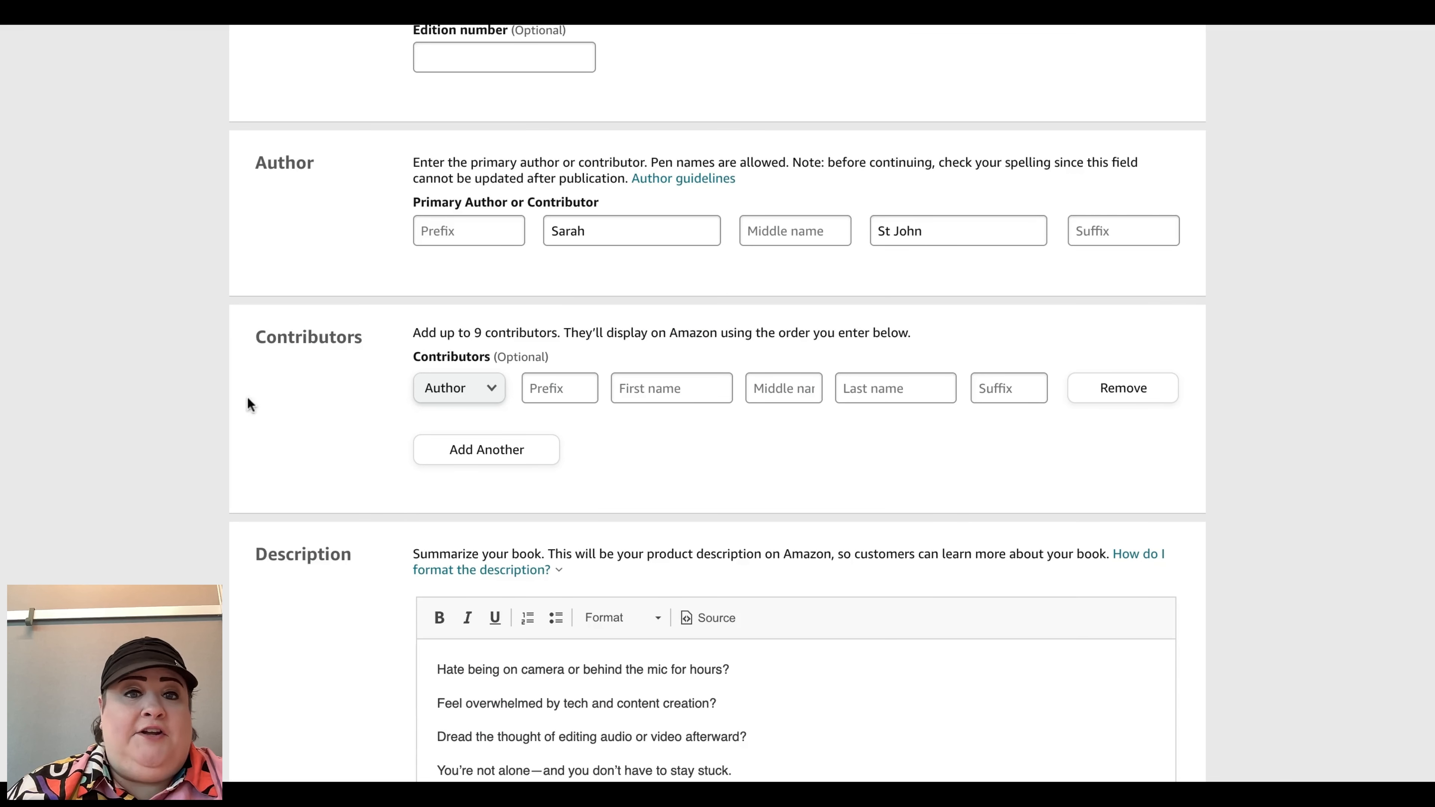
scroll(695, 442, "down", 6)
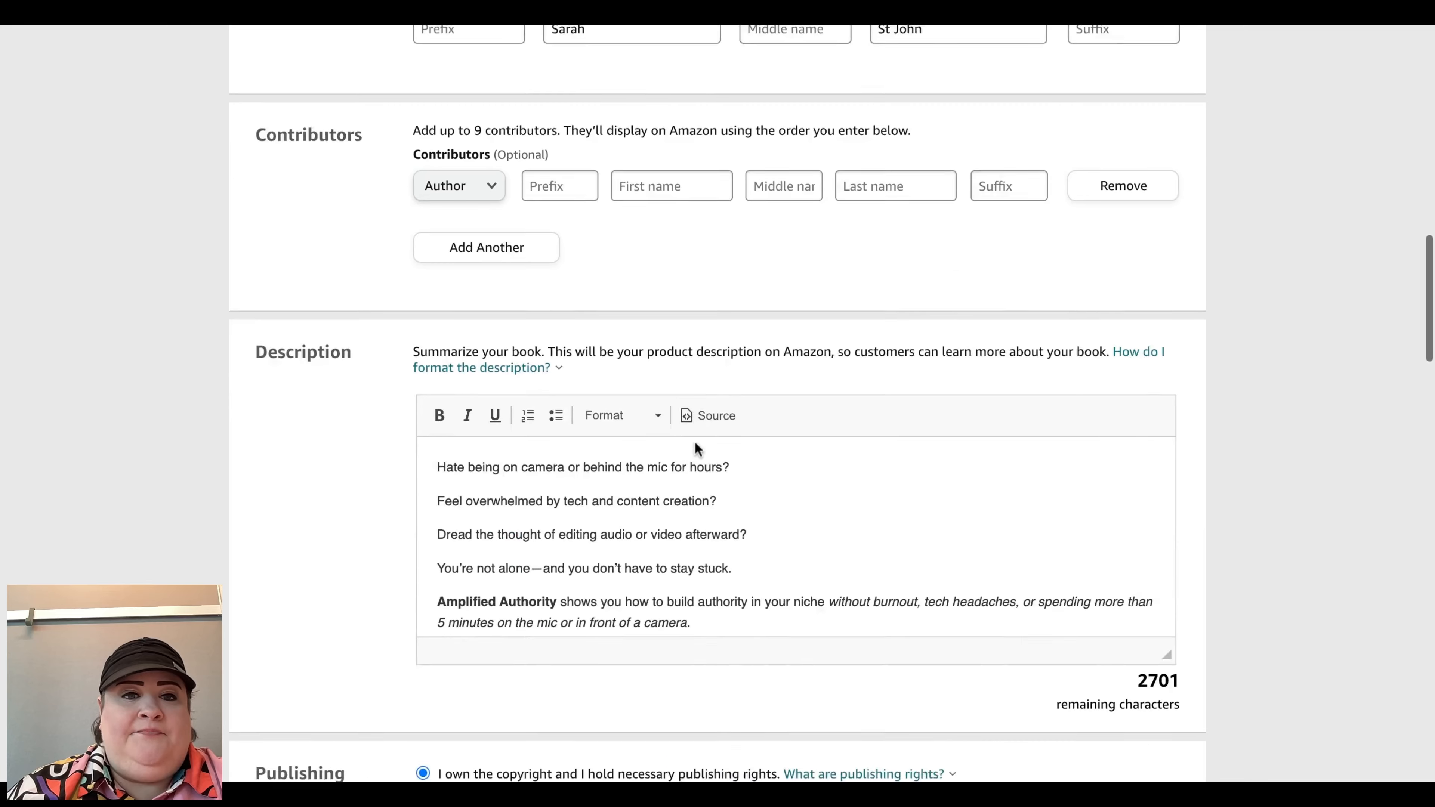
scroll(717, 480, "down", 2)
scroll(735, 505, "down", 3)
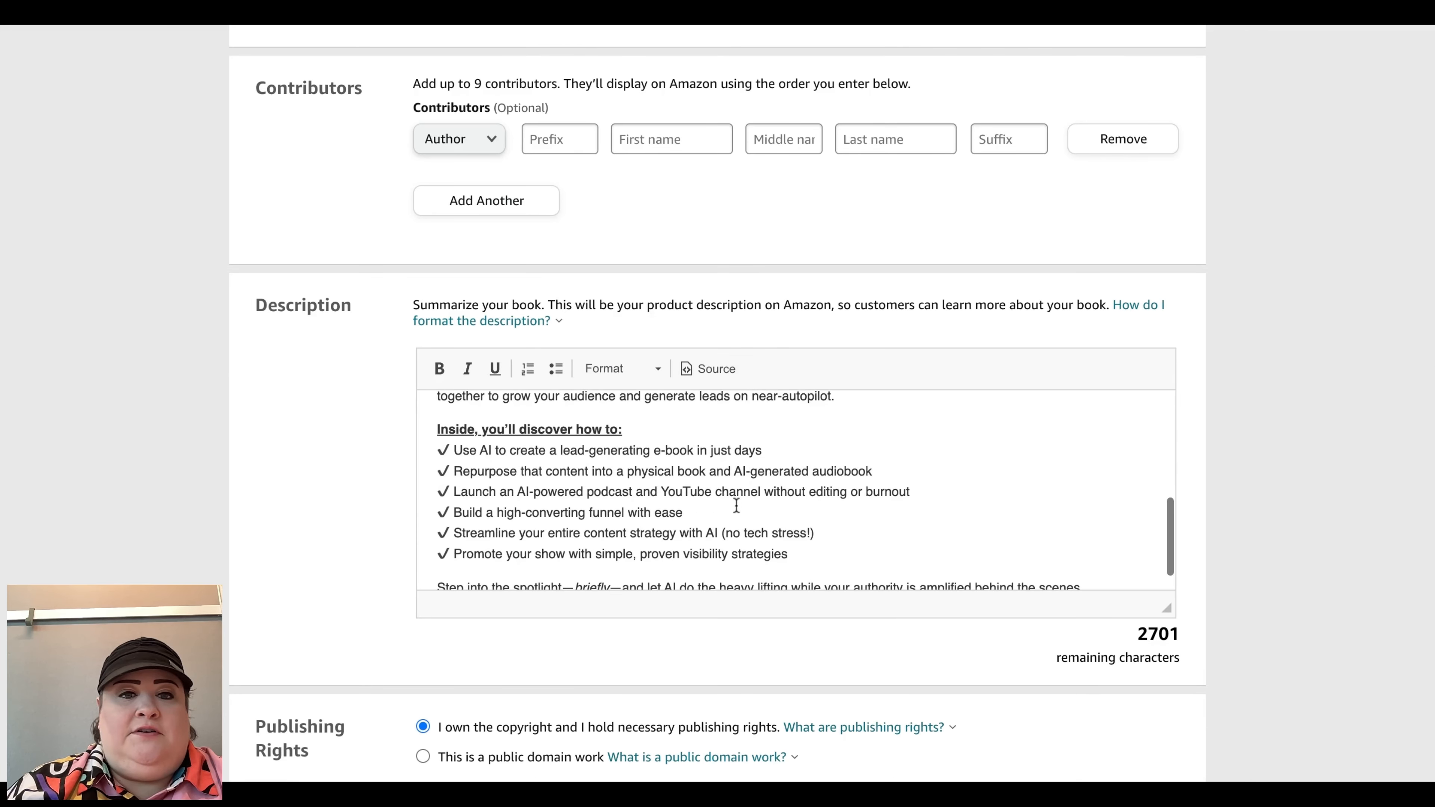
scroll(909, 552, "down", 2)
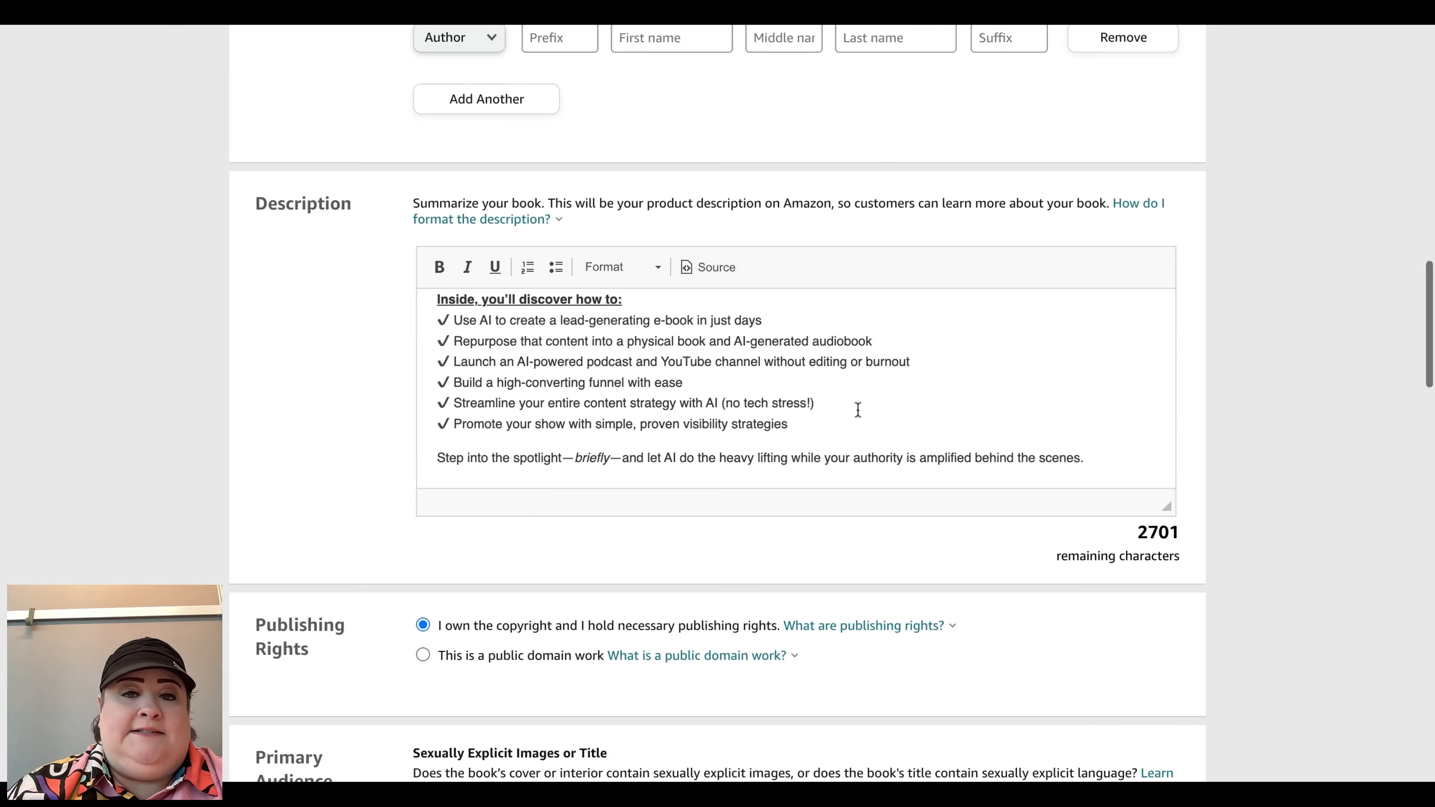
scroll(858, 409, "up", 5)
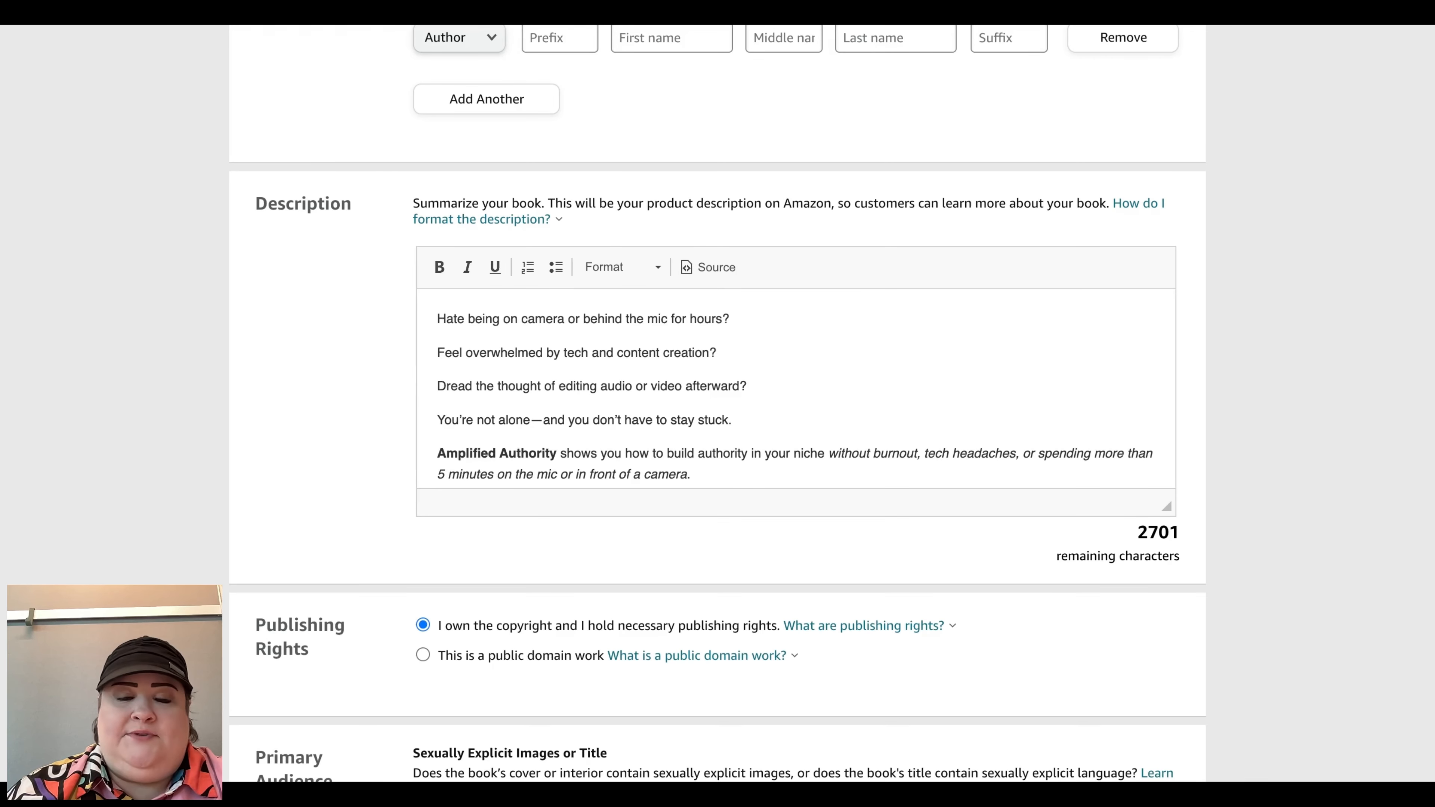
scroll(796, 390, "down", 6)
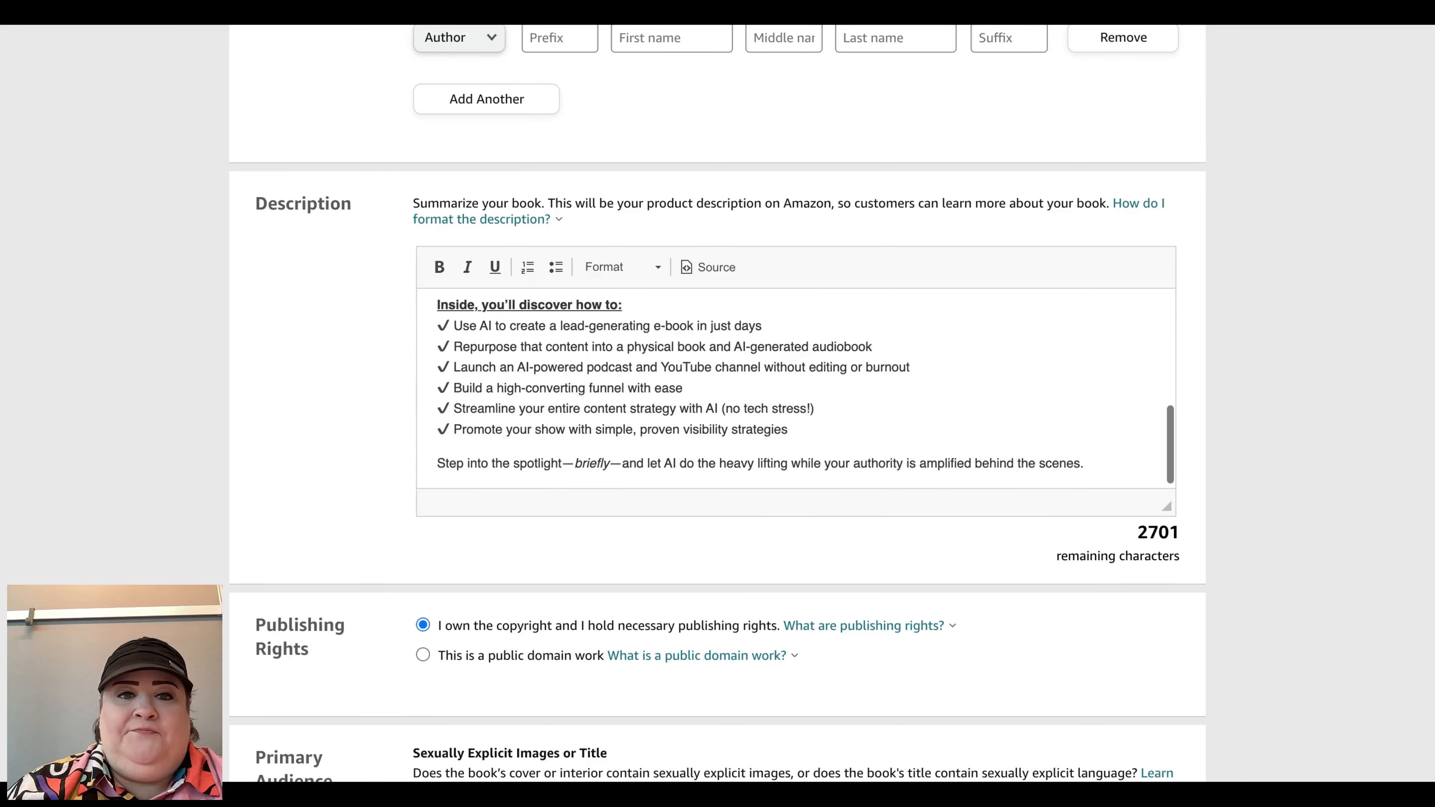
scroll(796, 390, "down", 4)
scroll(458, 275, "down", 1)
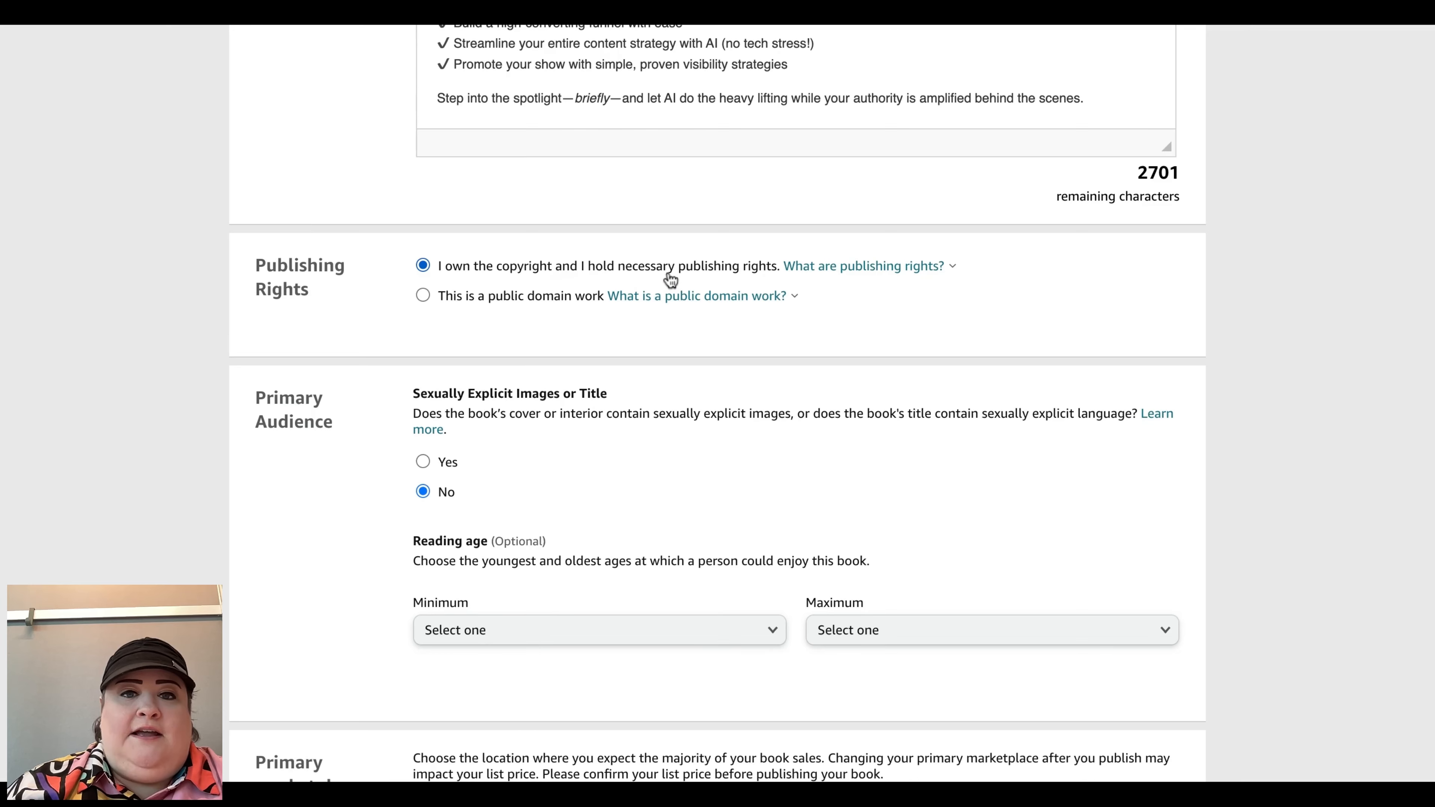
scroll(724, 417, "down", 5)
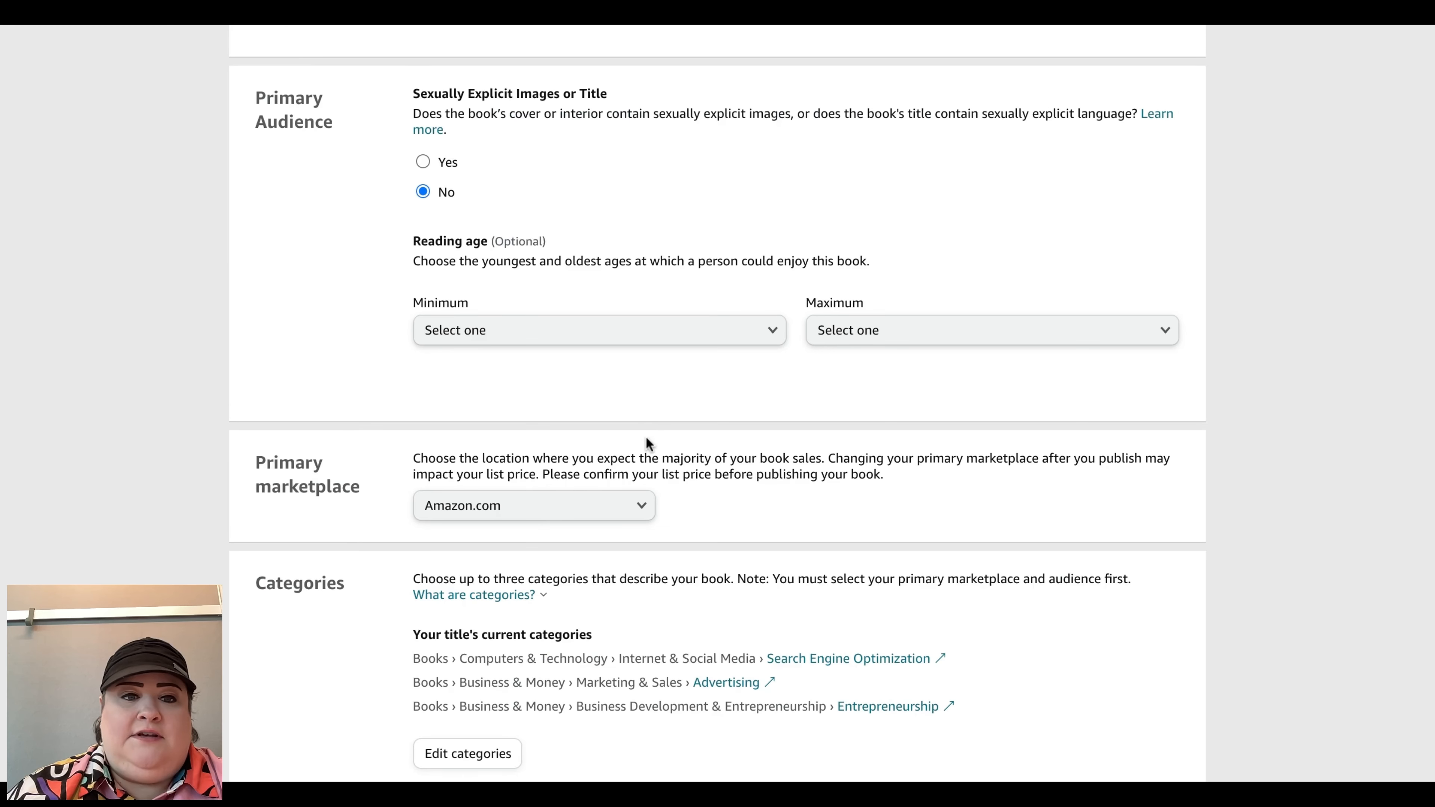
Step: Open the primary marketplace list to view the available marketplaces, keeping Amazon.com selected
scroll(648, 443, "down", 5)
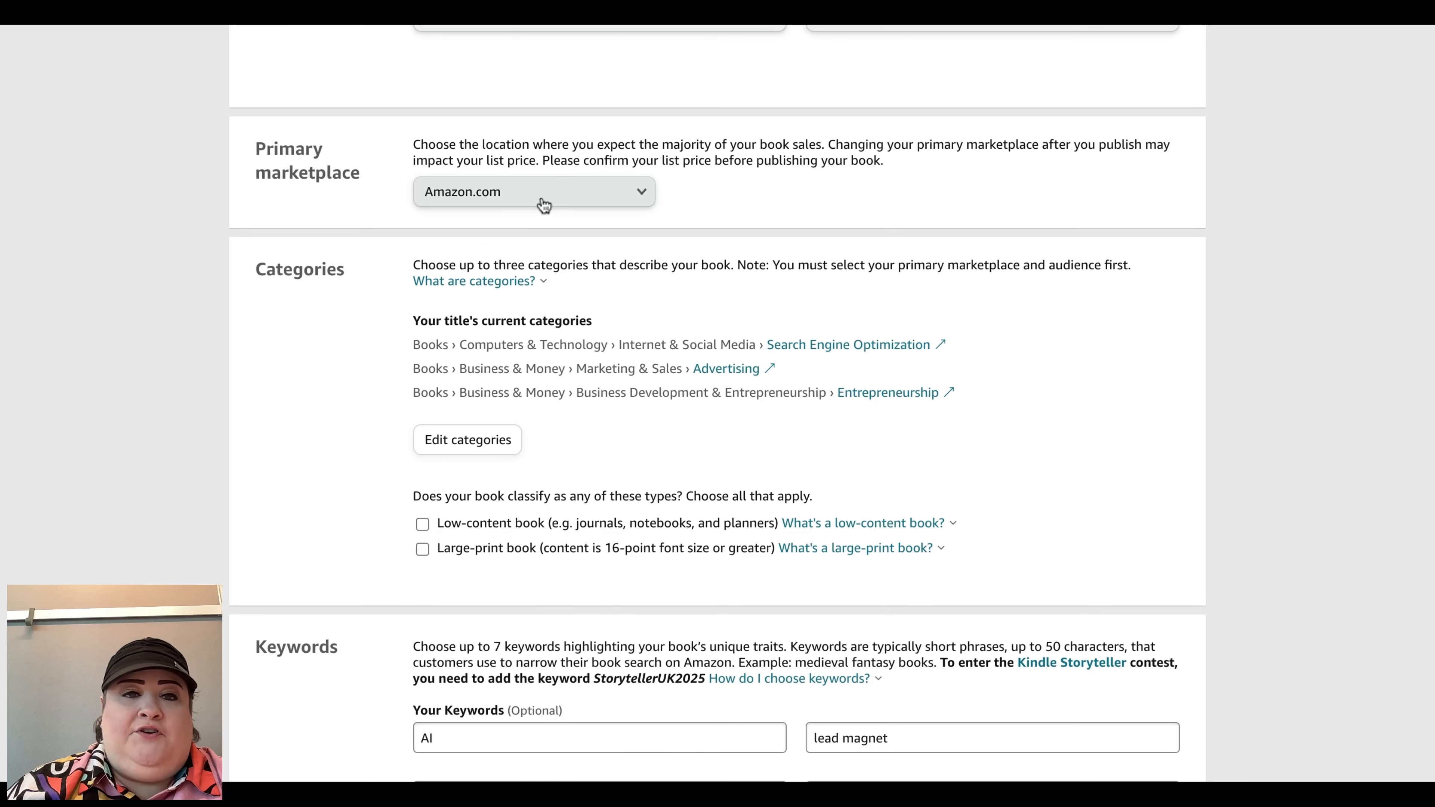
left_click(552, 205)
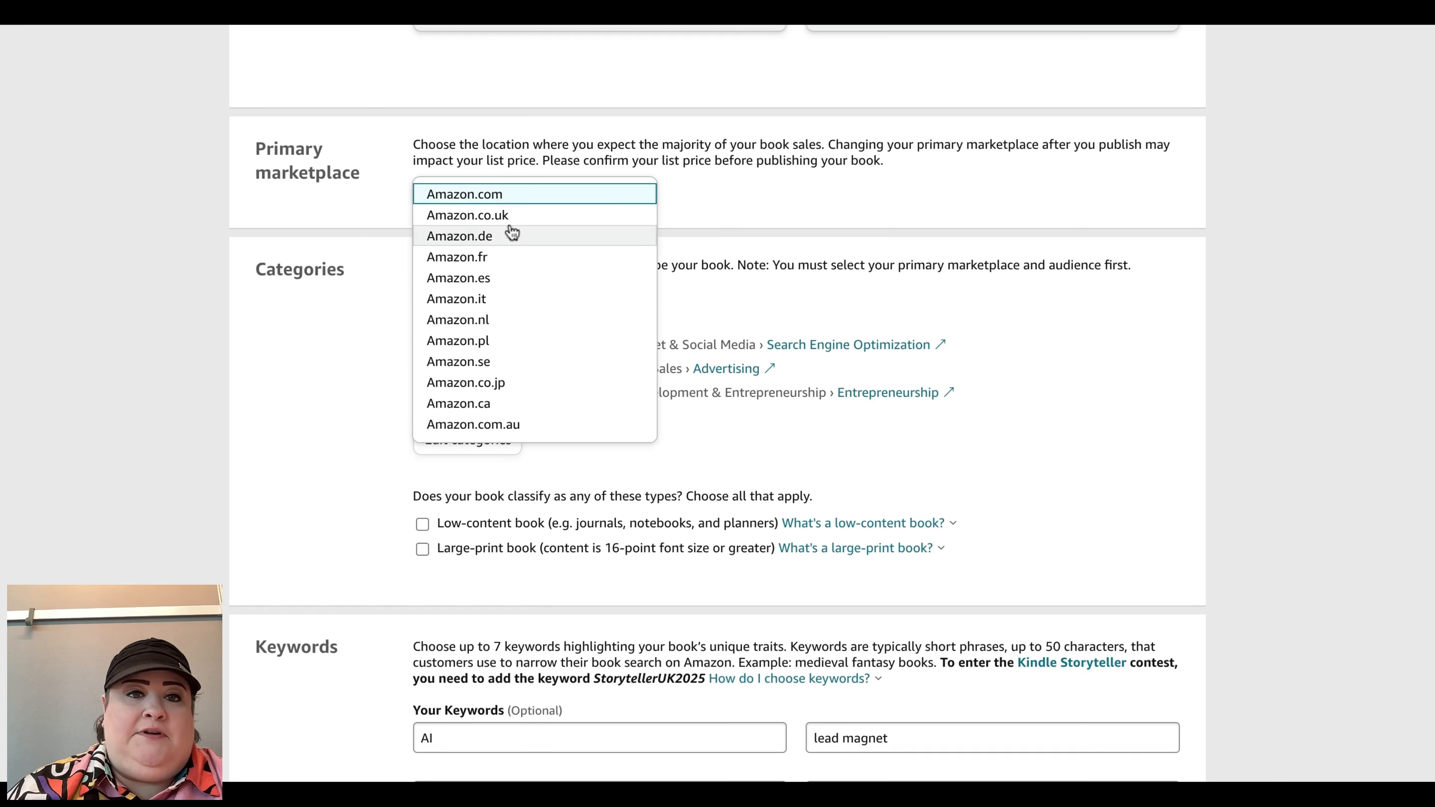
left_click(620, 198)
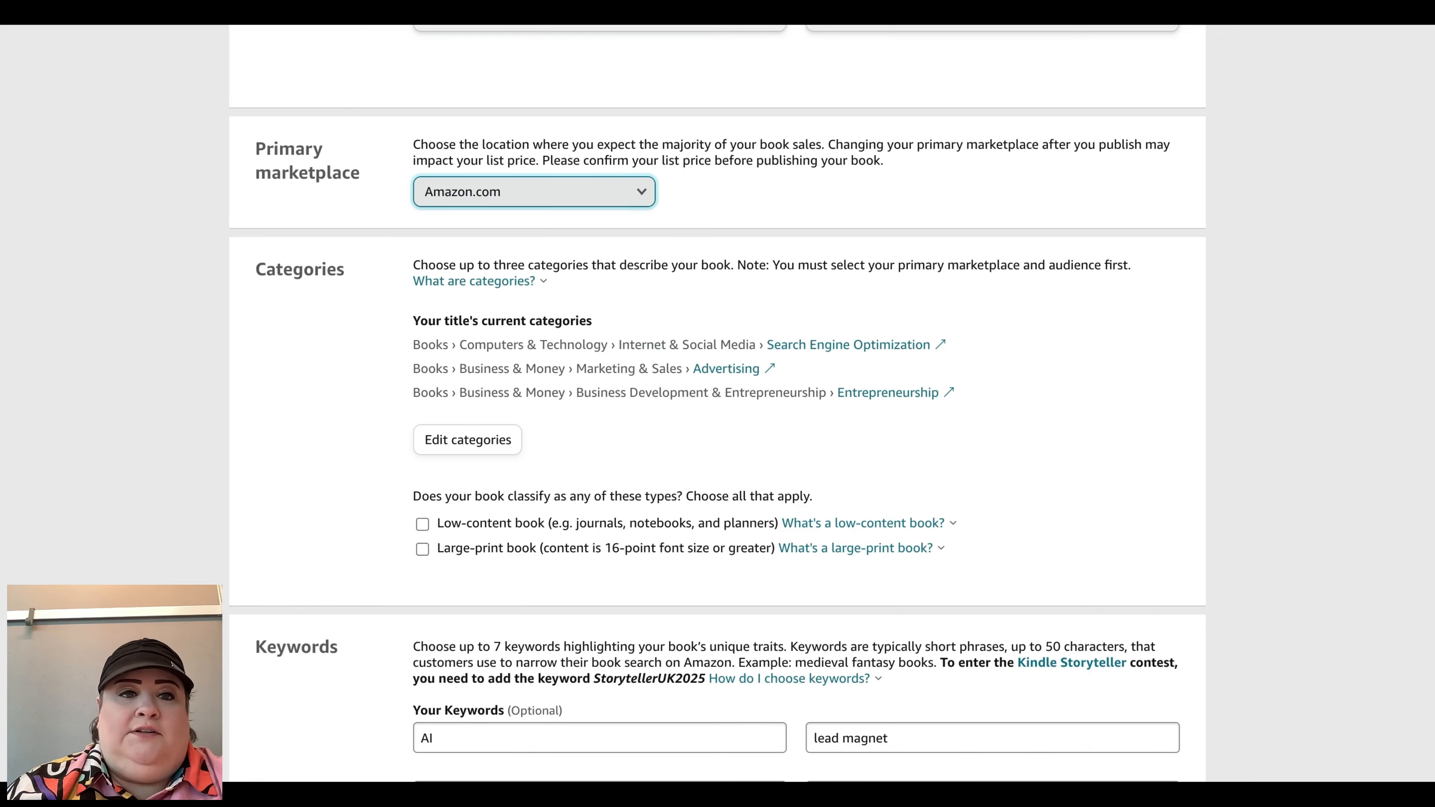
Step: Open the category editor to review the three current category placements
scroll(535, 316, "down", 3)
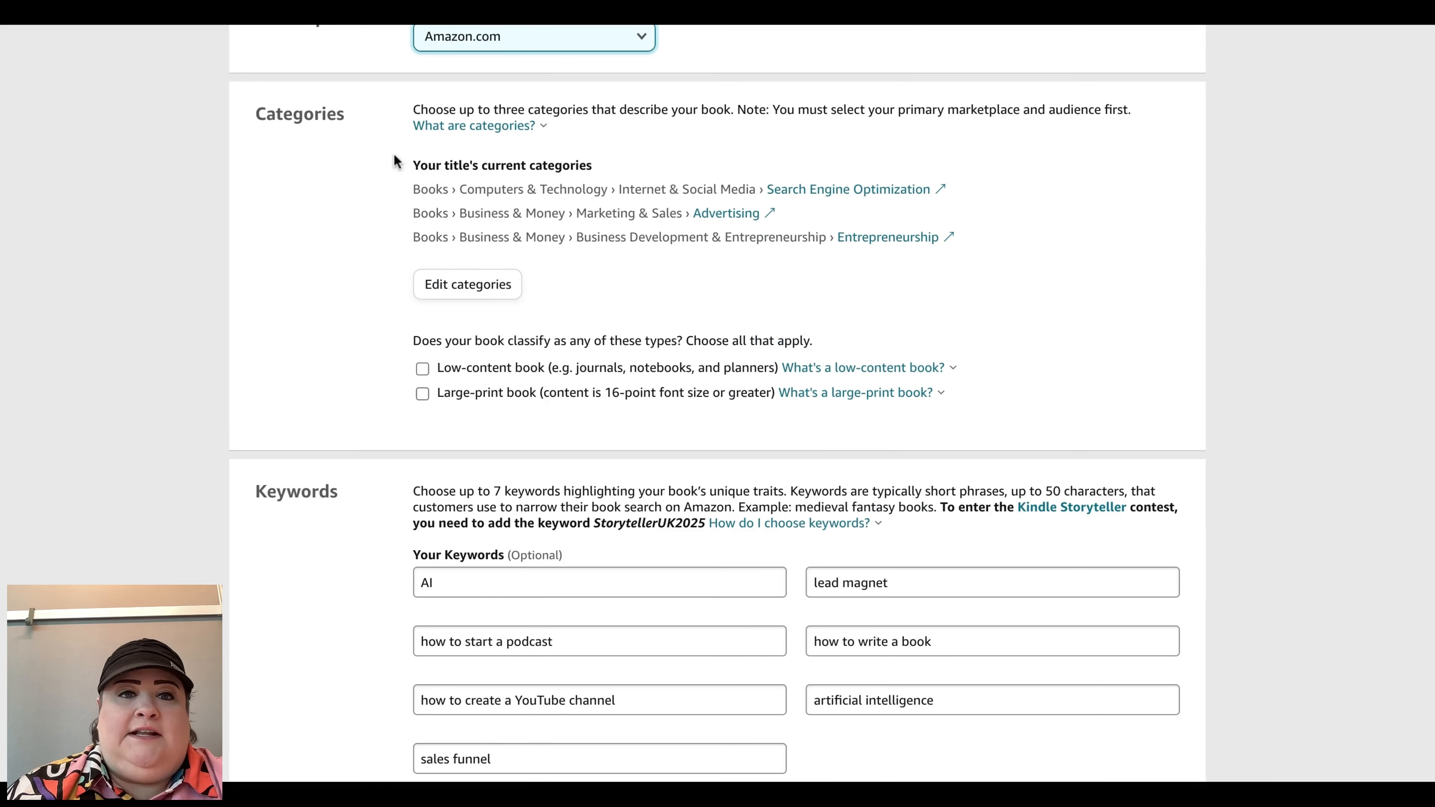
left_click(476, 291)
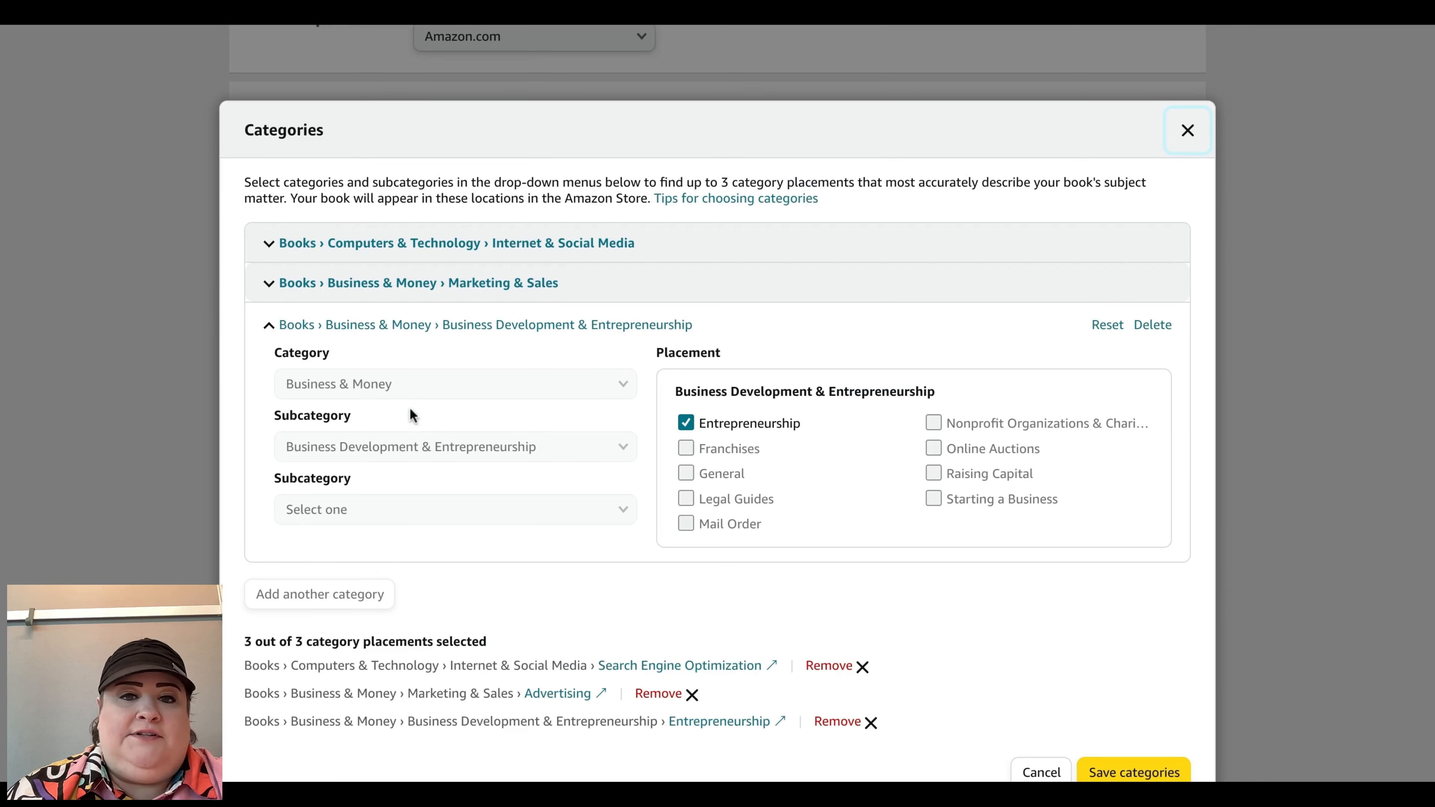
scroll(470, 574, "down", 2)
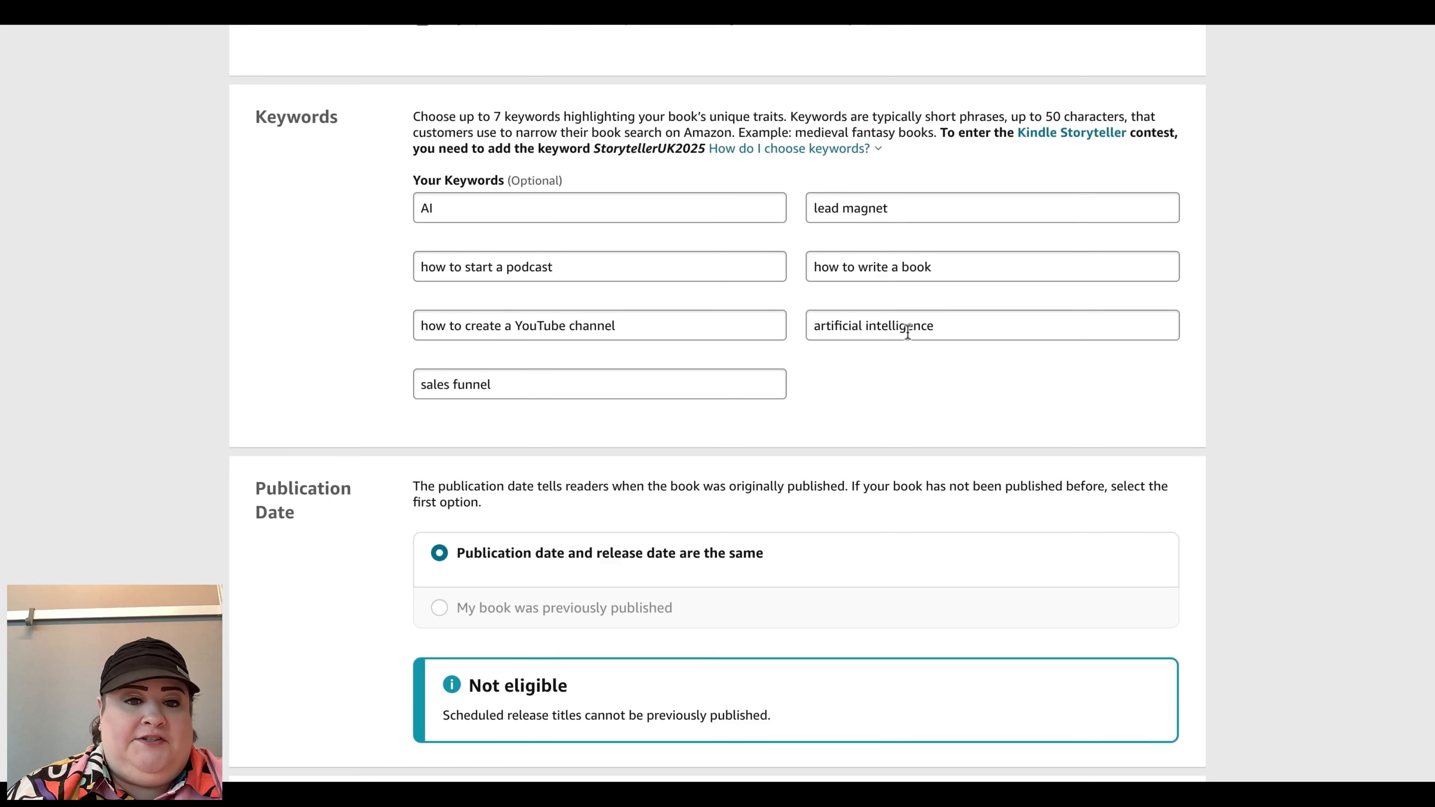
Step: Review the publication and release date sections, then save the details and continue to the content page
scroll(908, 330, "down", 6)
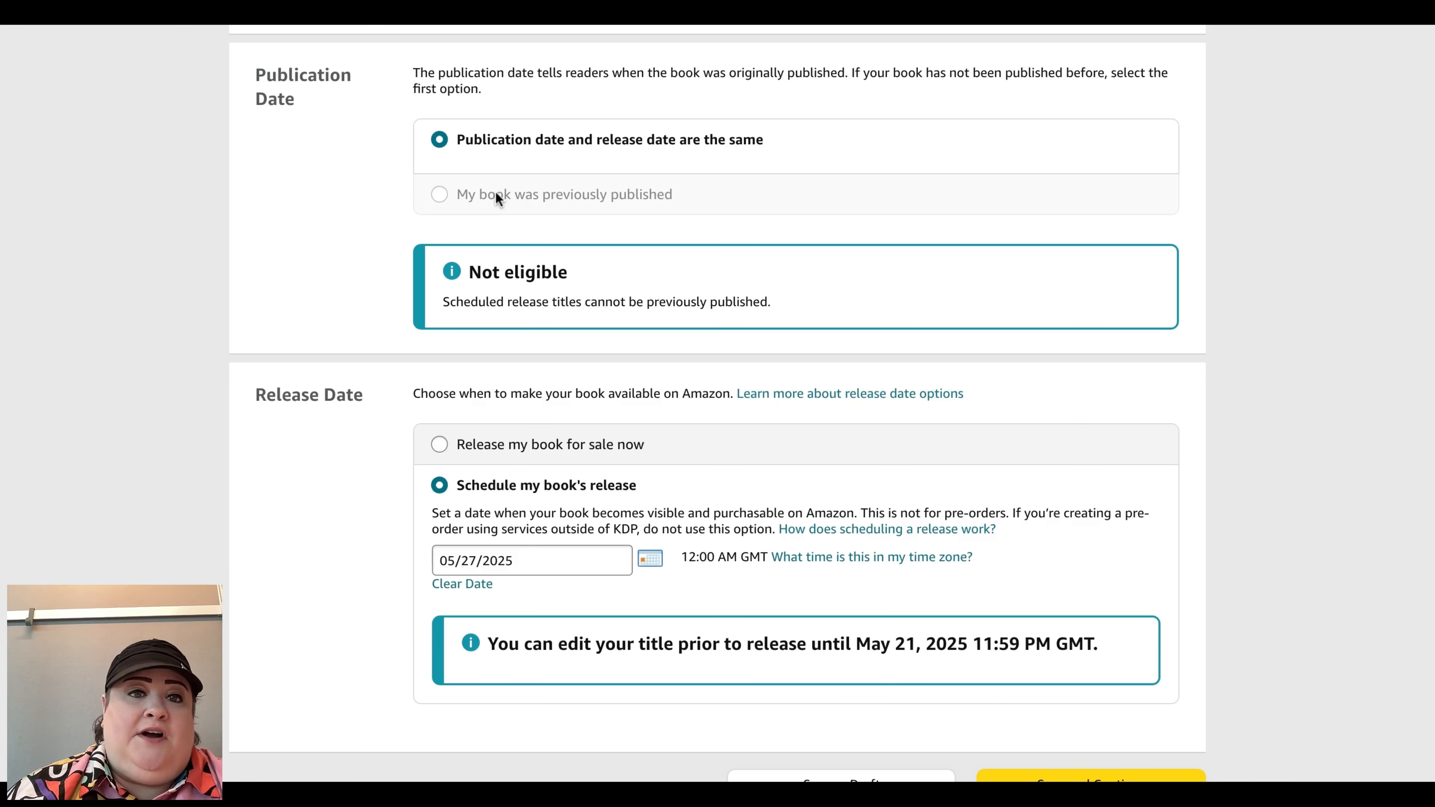
scroll(522, 369, "down", 3)
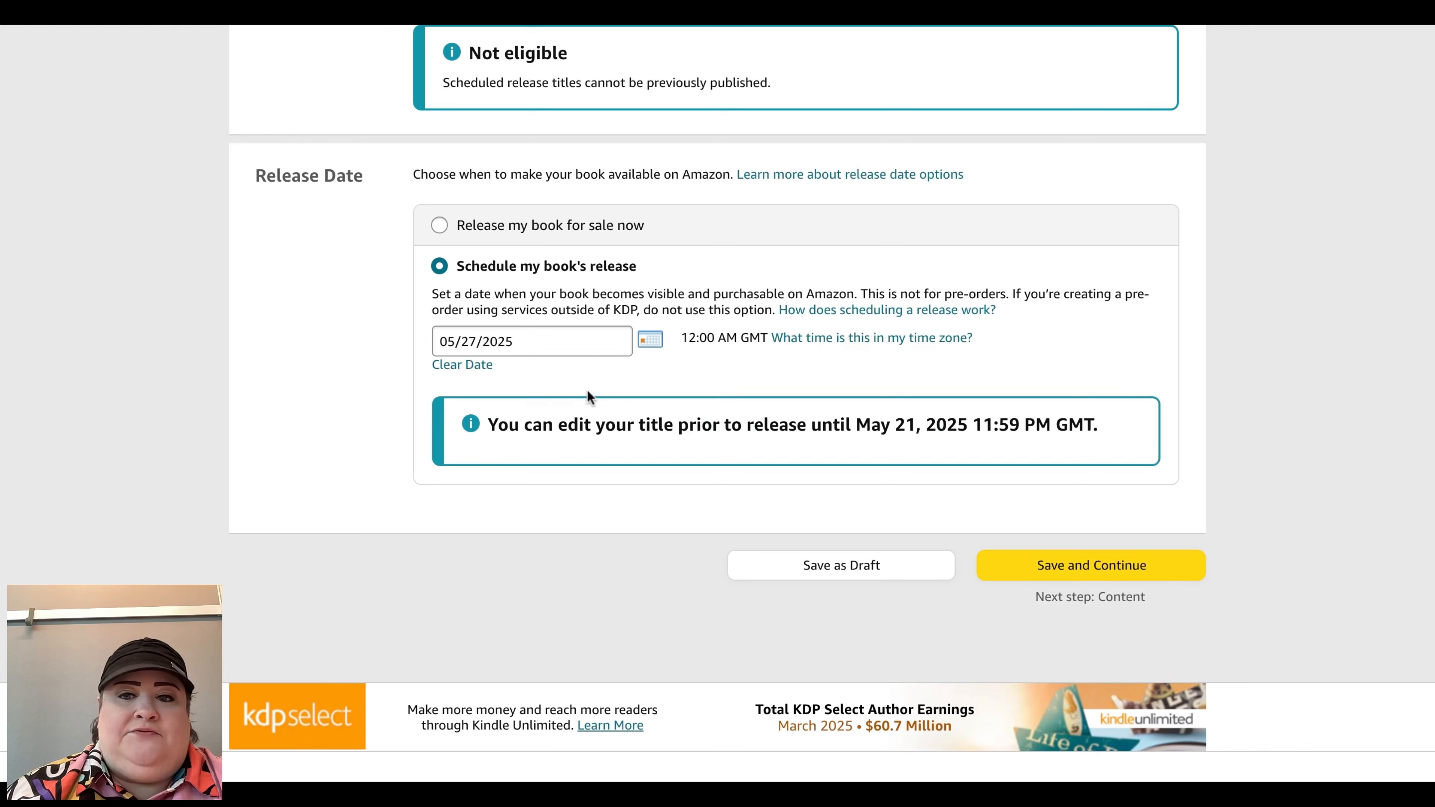
left_click(1018, 566)
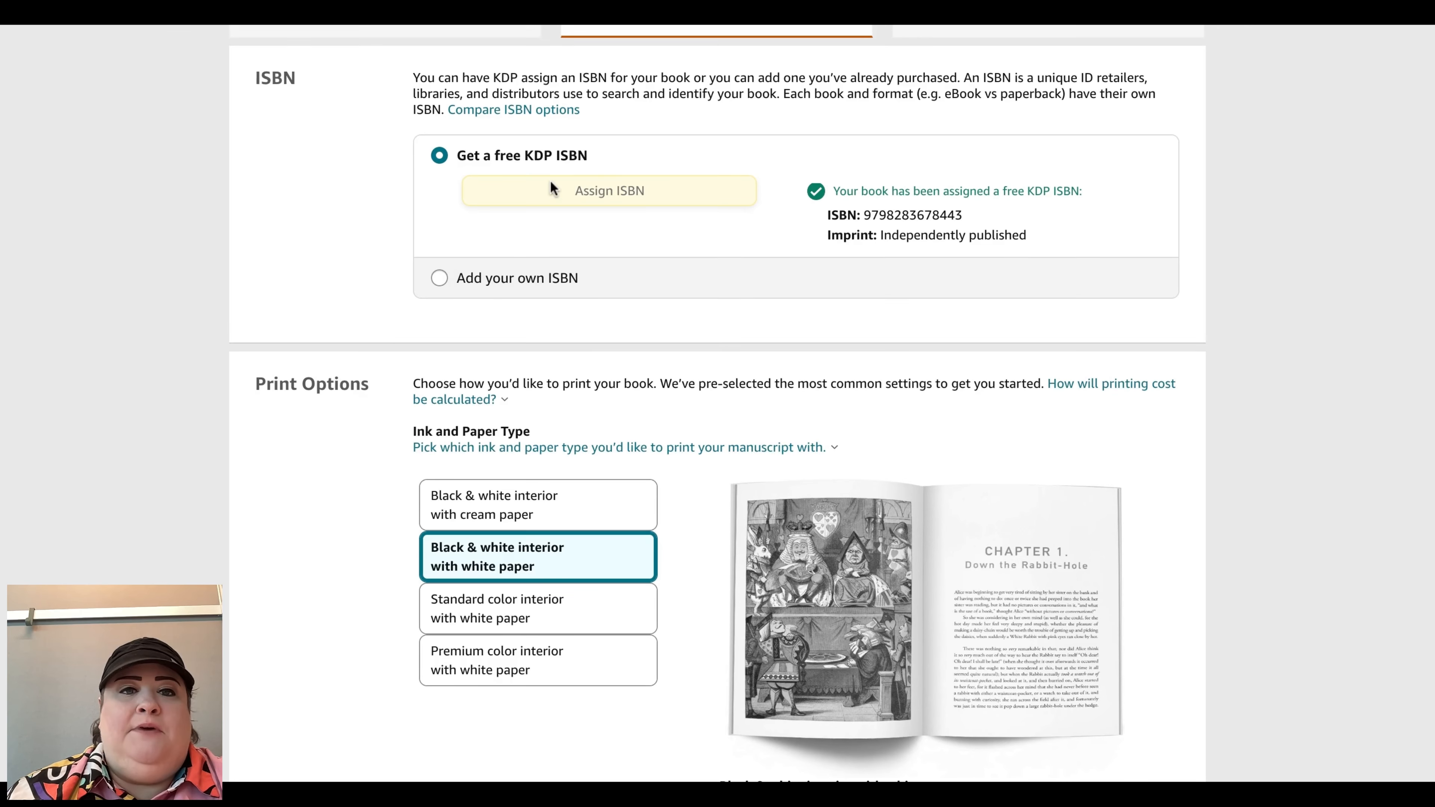
Step: Open the trim size options from the print options and close them without changing the size
scroll(689, 372, "down", 3)
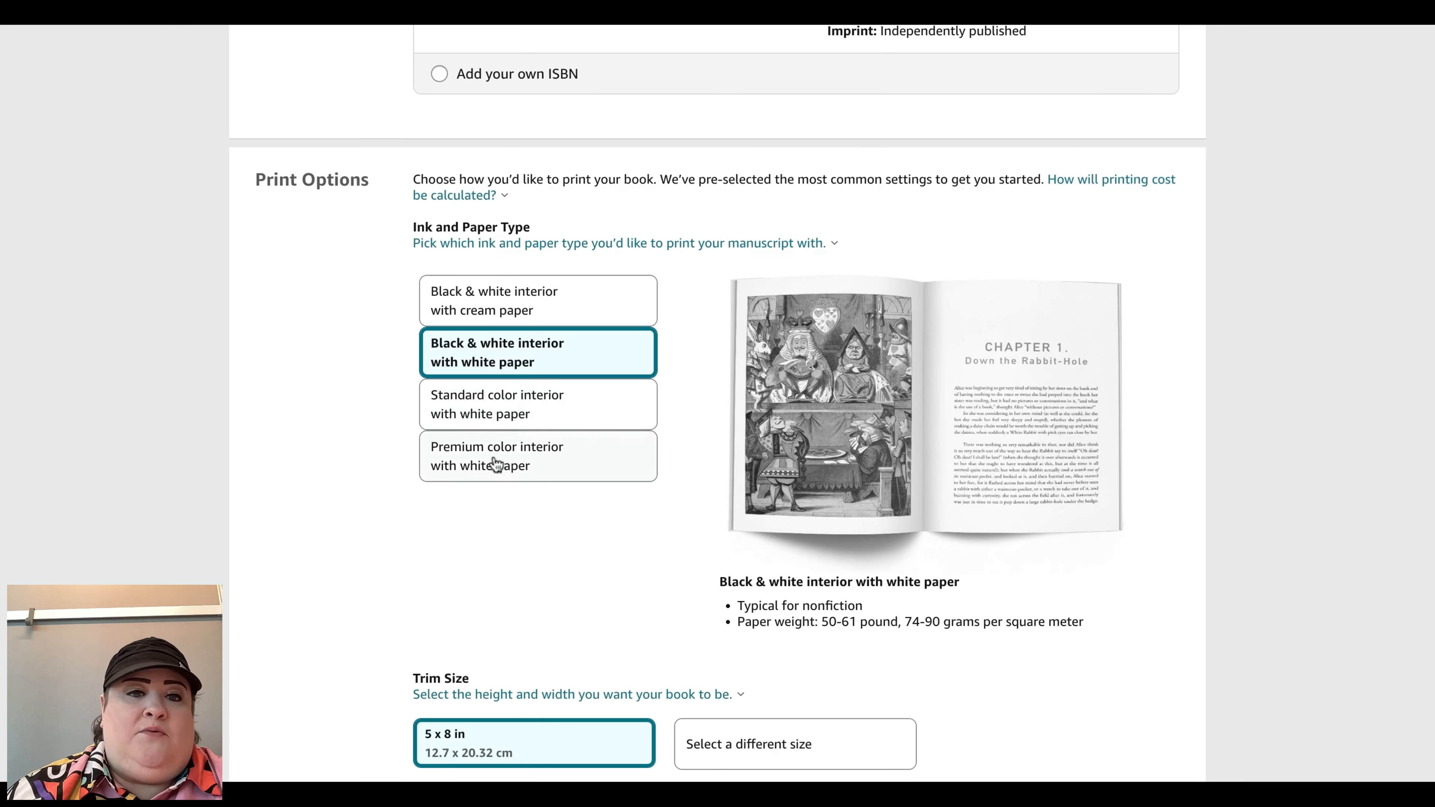
scroll(1093, 548, "down", 7)
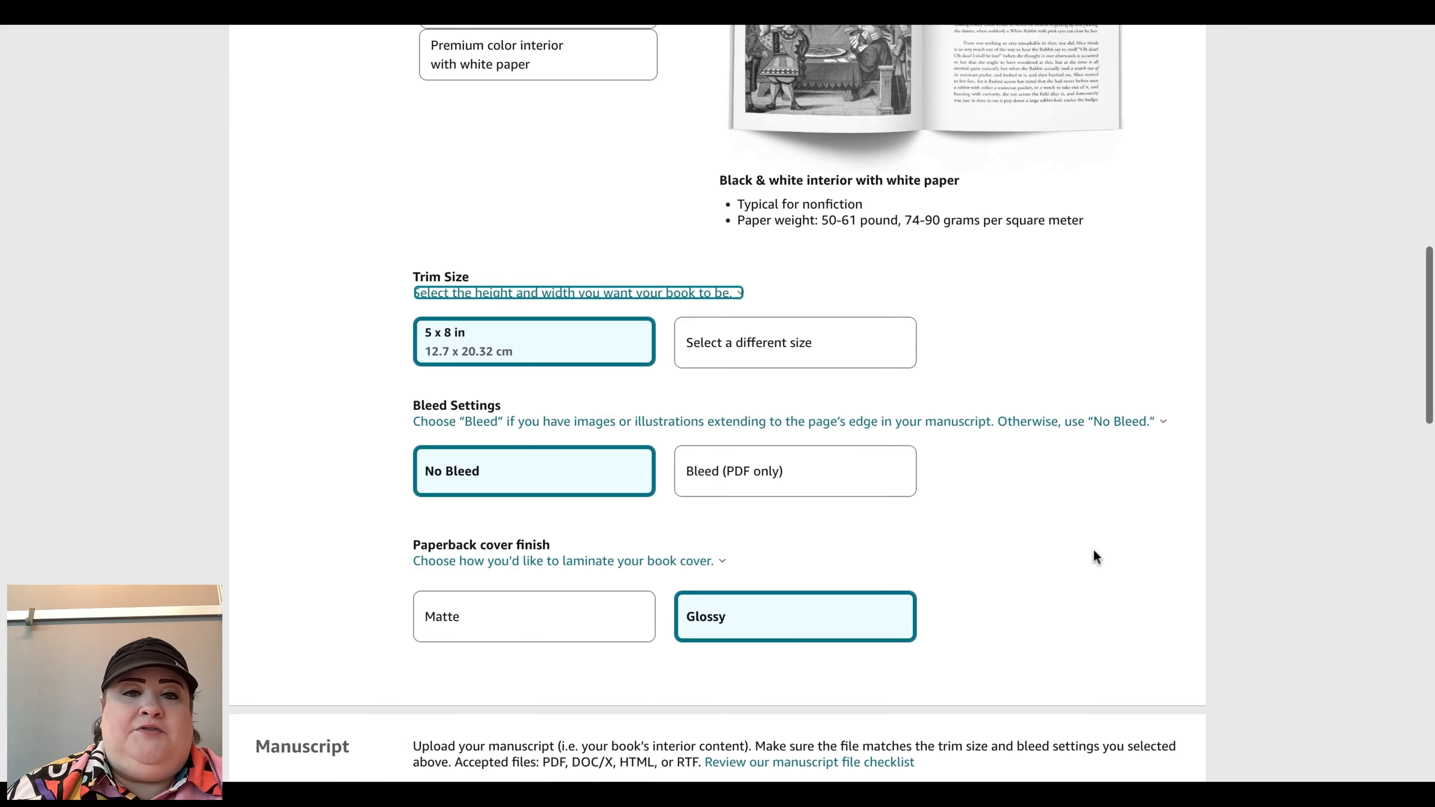
left_click(841, 347)
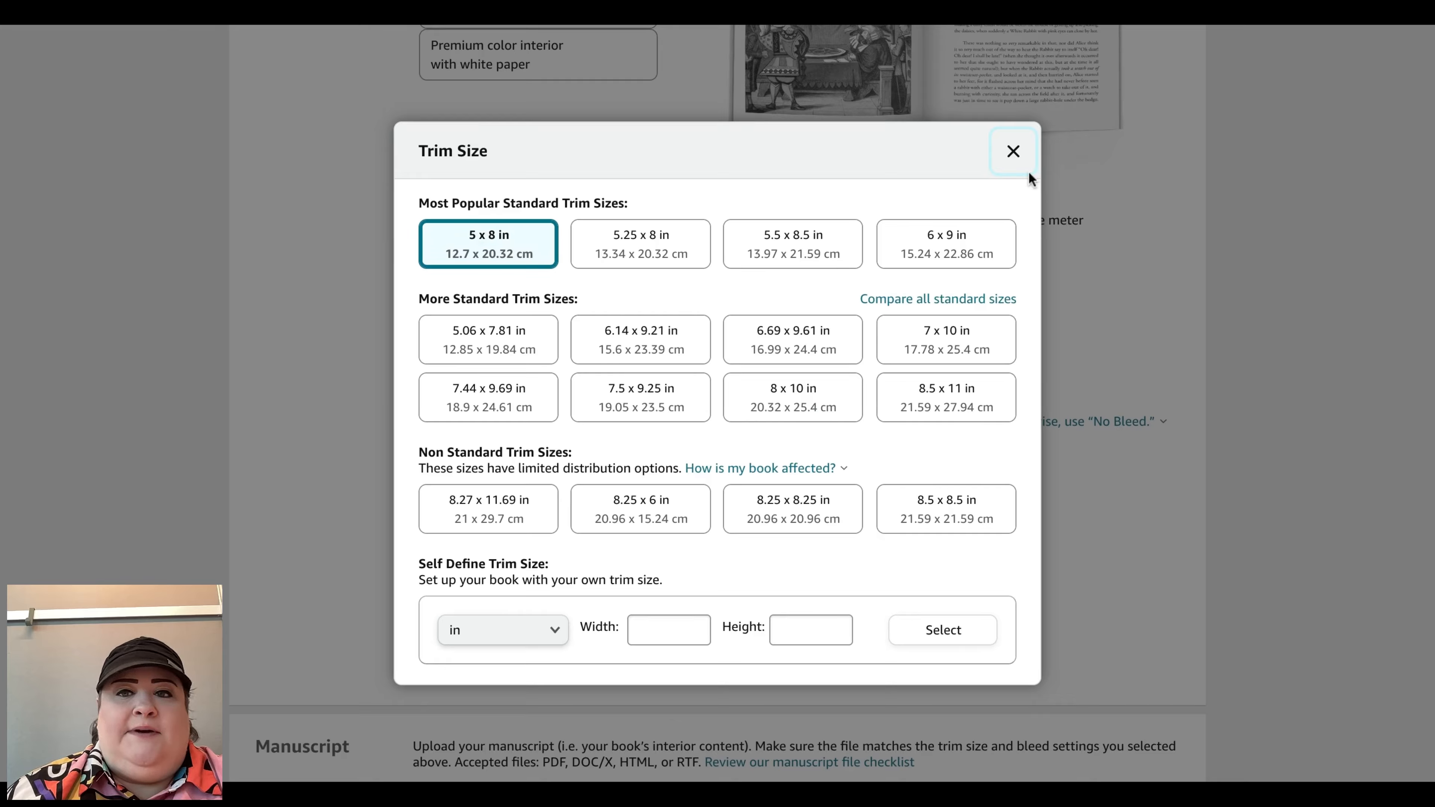
left_click(1013, 152)
mouse_move(485, 143)
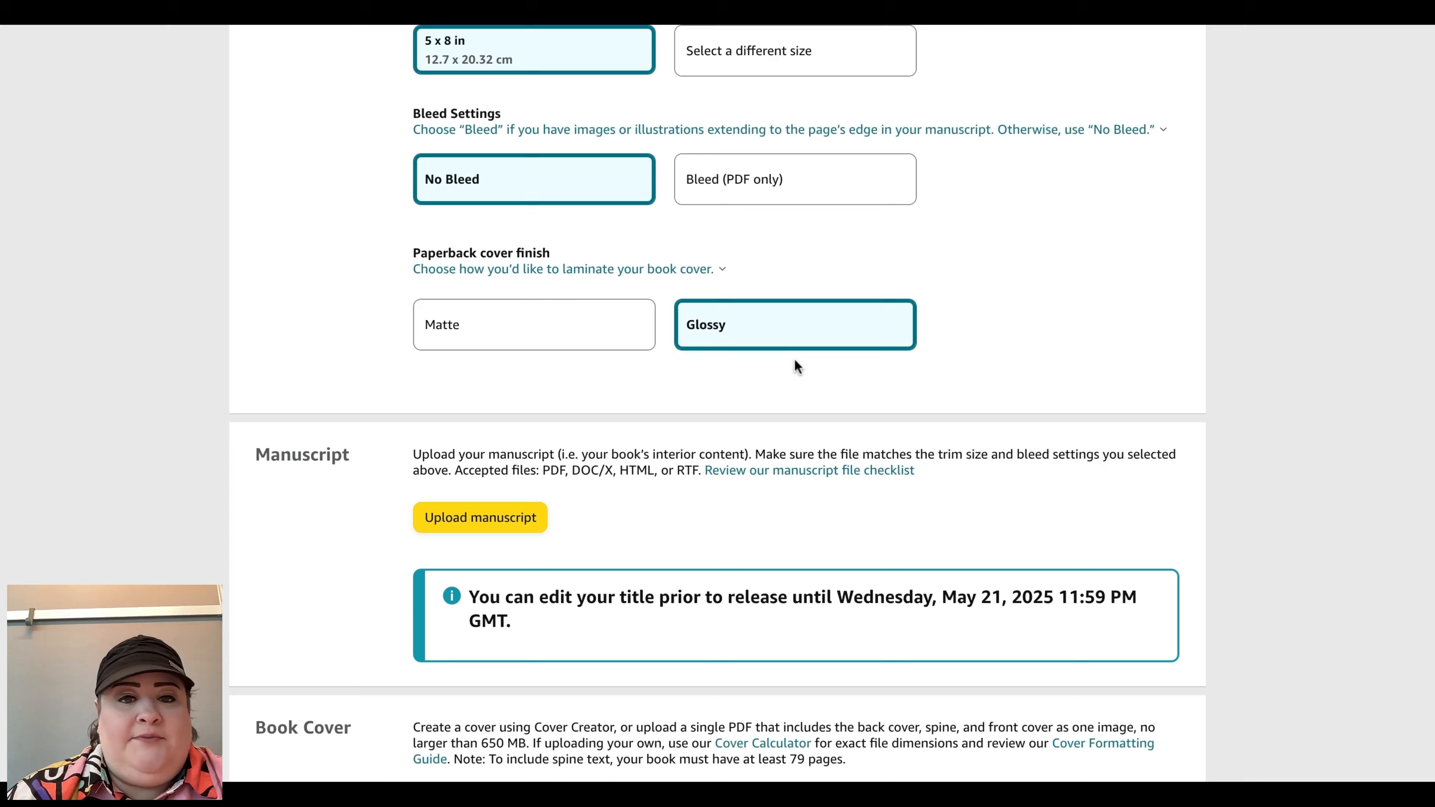
Step: Declare AI-generated content: texts for the entire work with minimal or no editing, created with ChatGPT
scroll(895, 418, "down", 5)
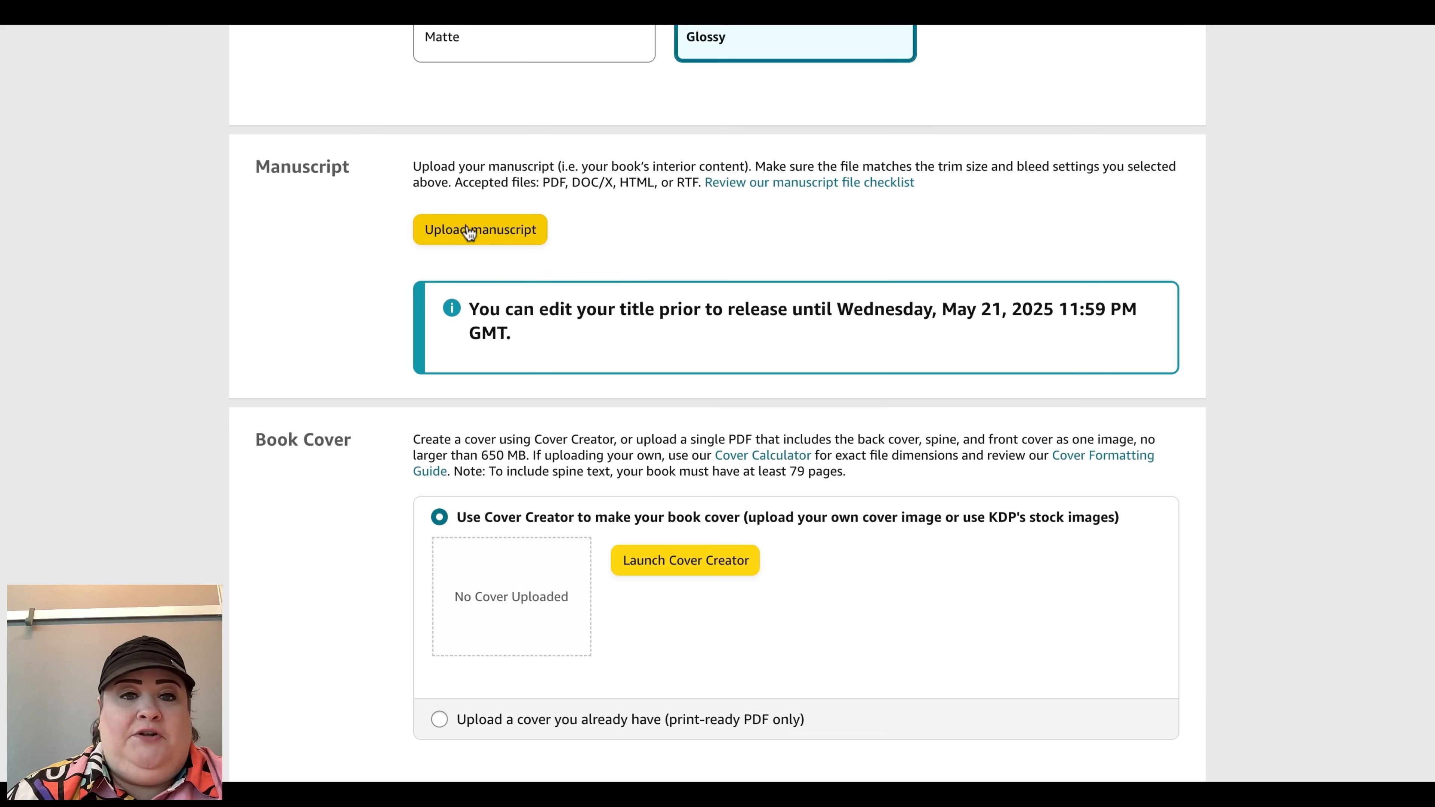
scroll(800, 424, "down", 5)
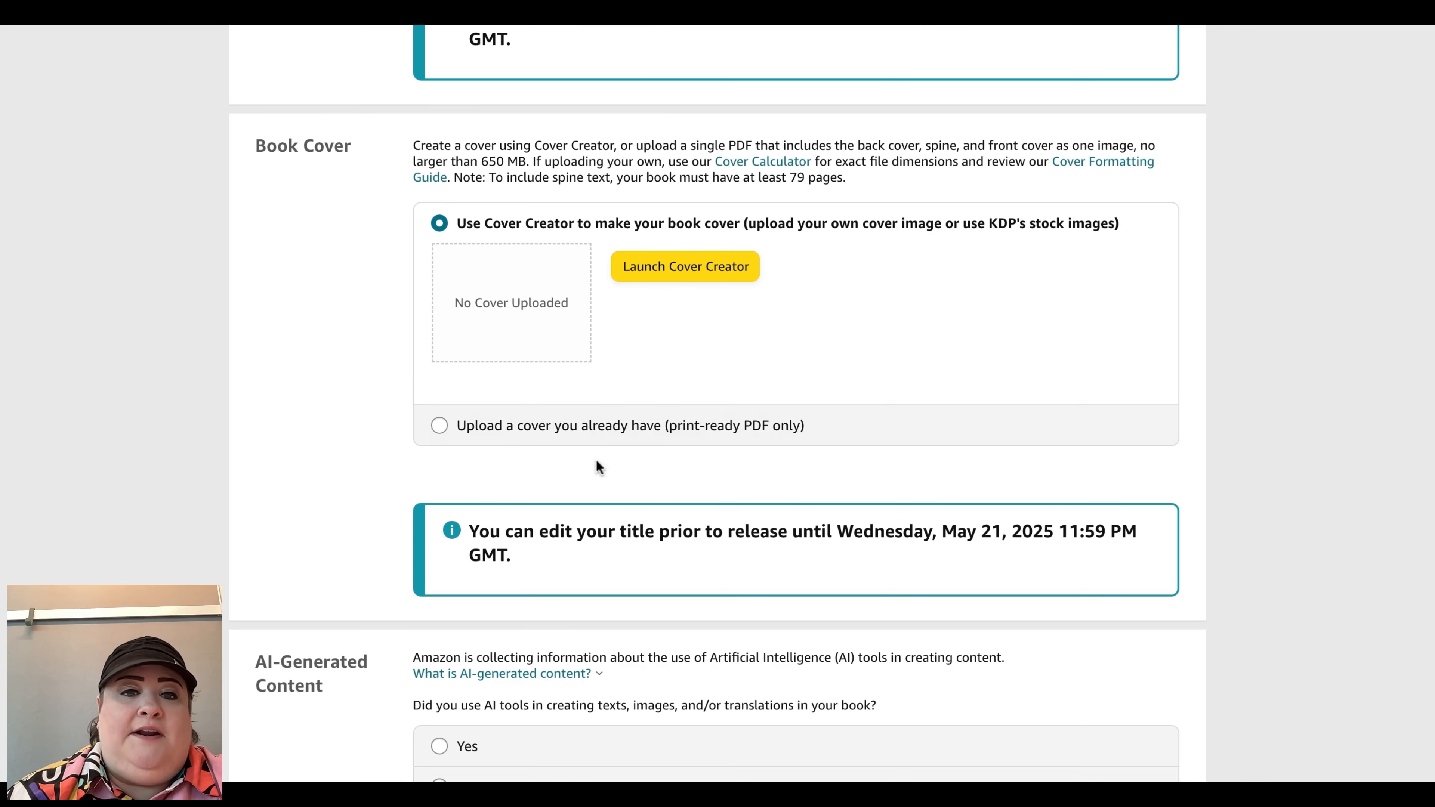
scroll(606, 444, "down", 5)
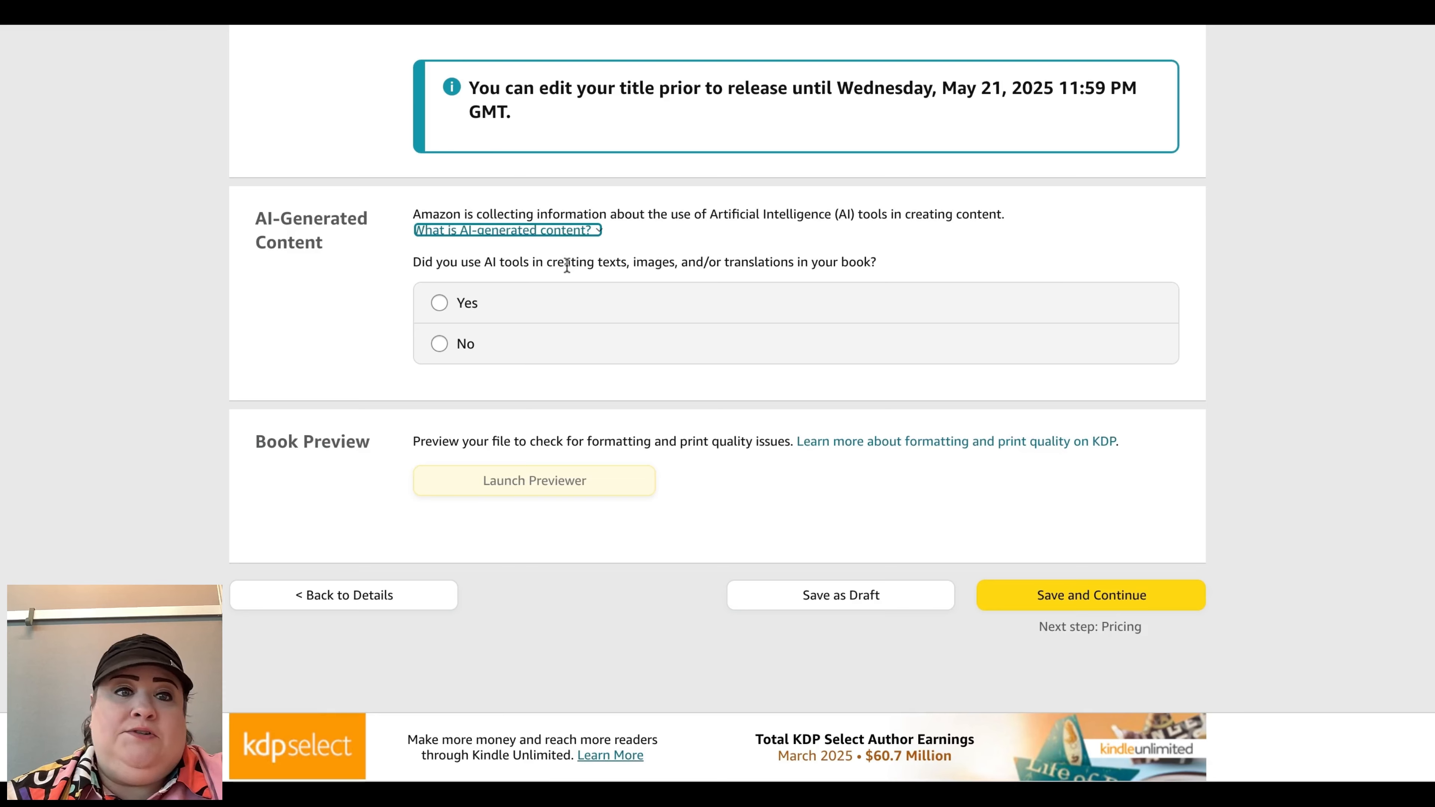
left_click(530, 308)
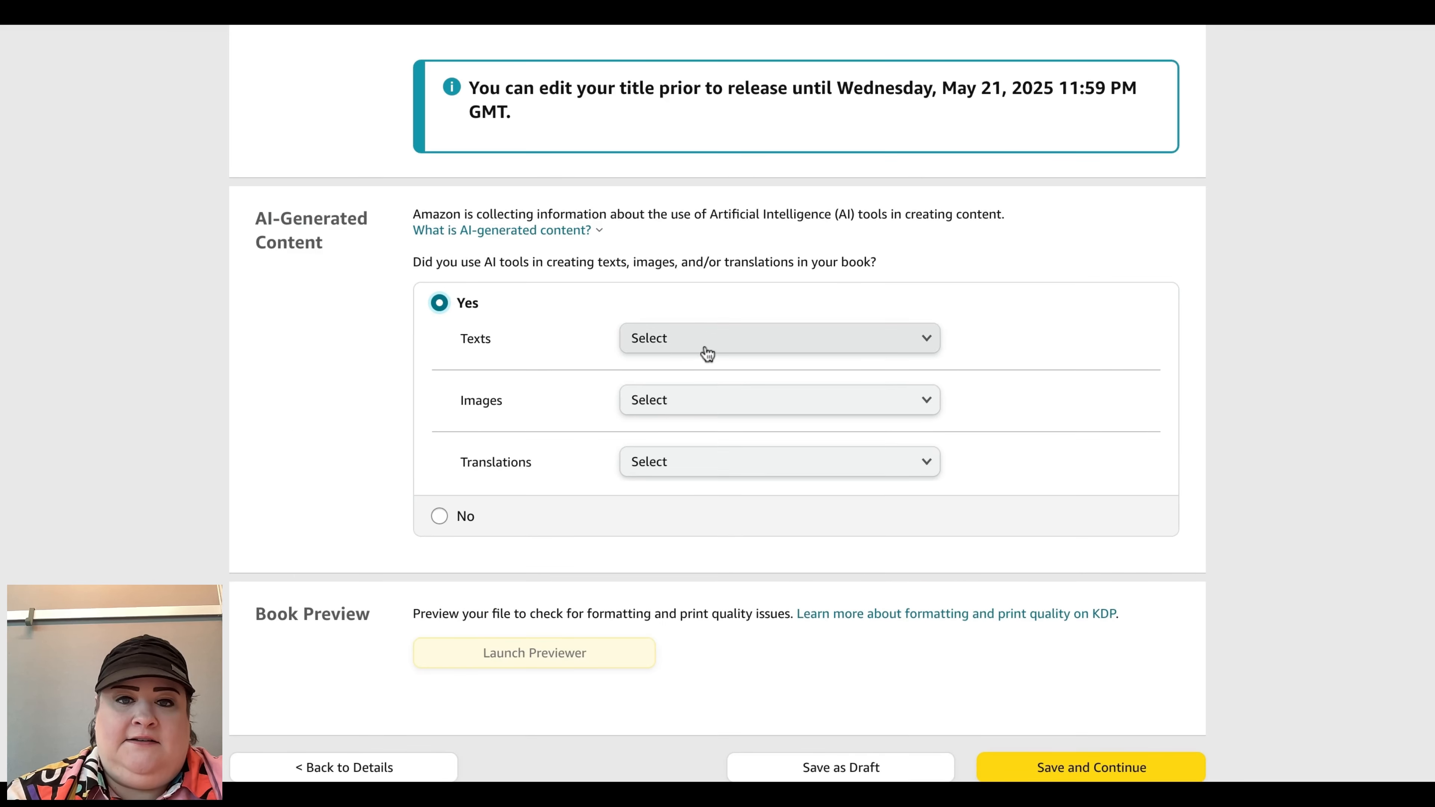
left_click(702, 350)
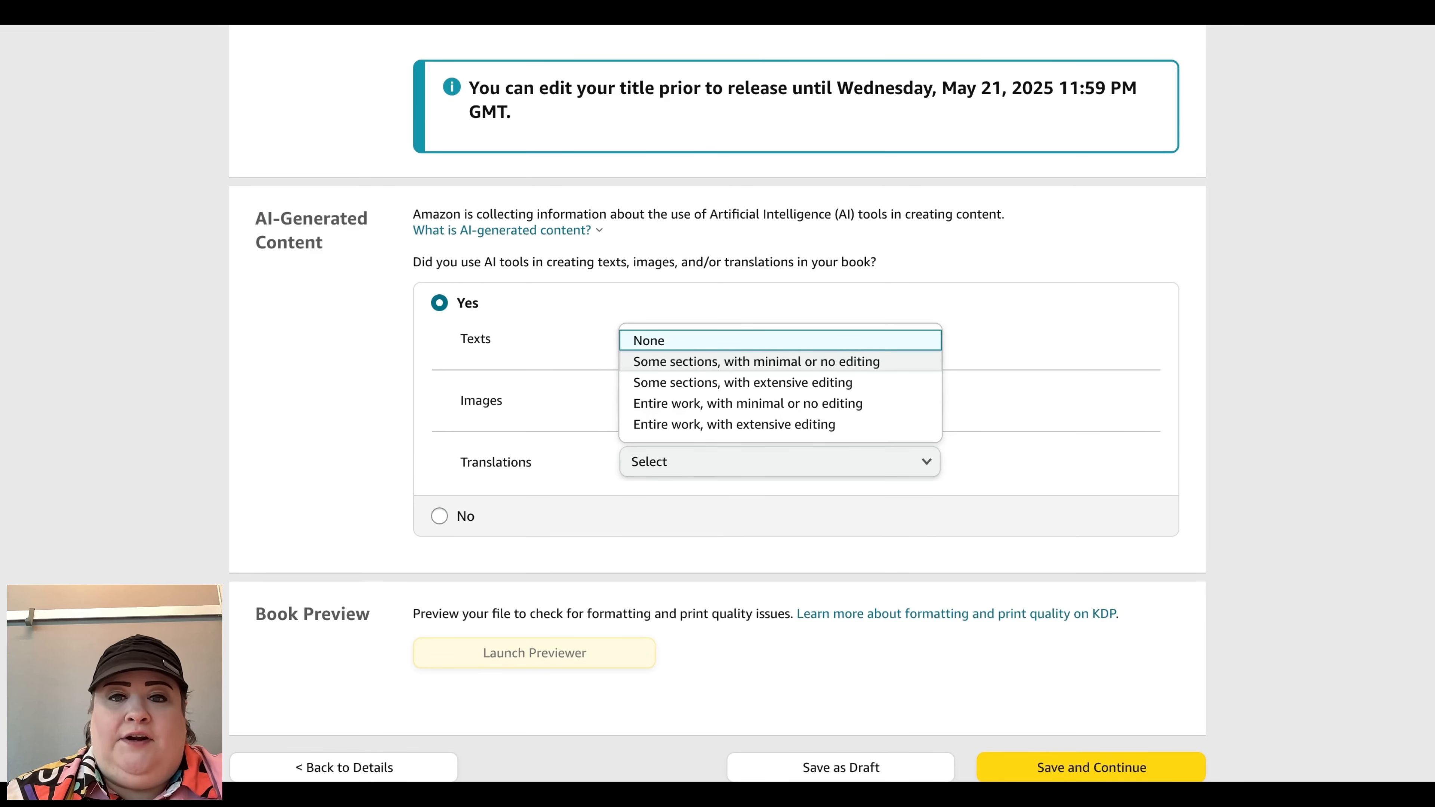
left_click(871, 403)
left_click(702, 404)
type("ChatGPT")
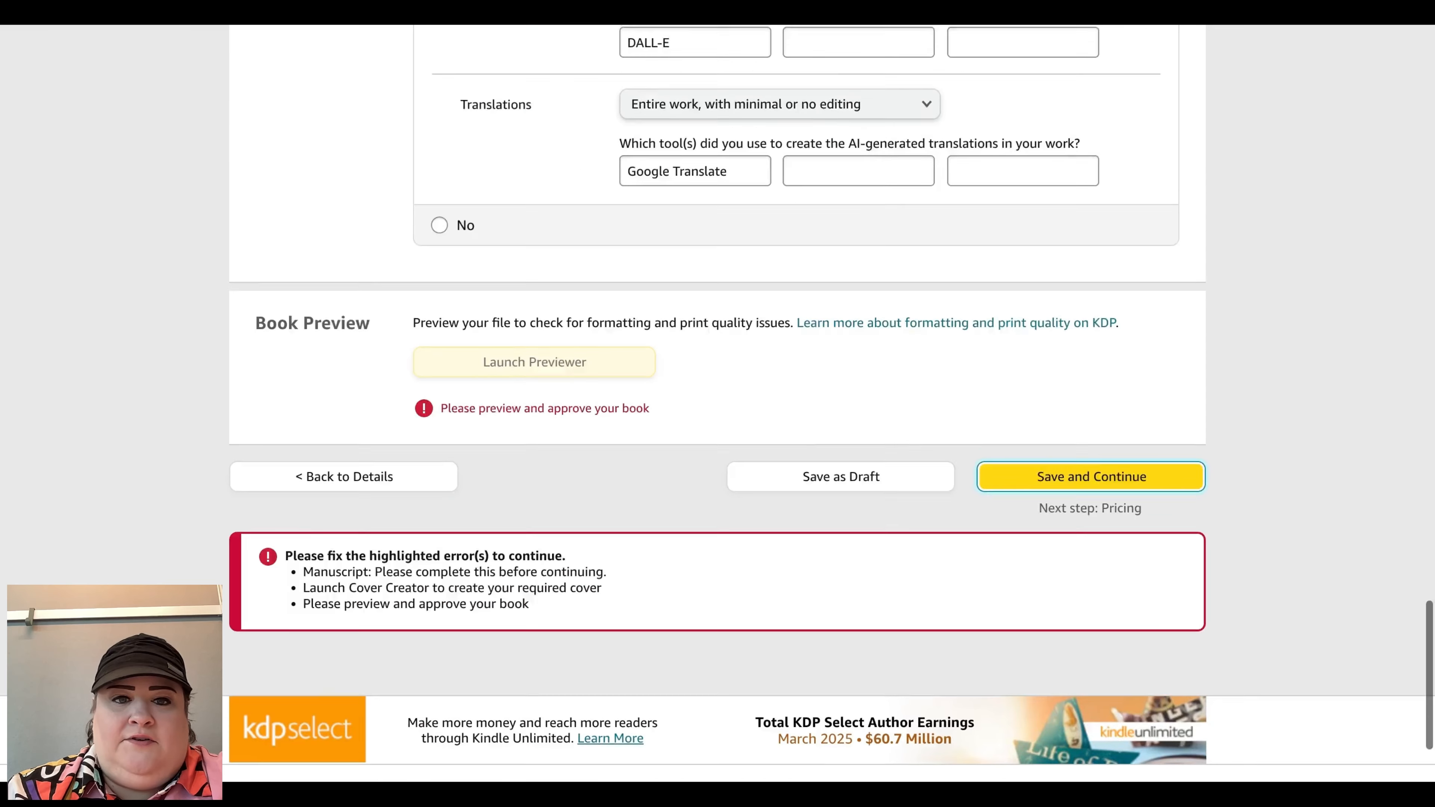
Step: Review the trim size, bleed and cover finish settings on the content page
scroll(698, 422, "down", 1)
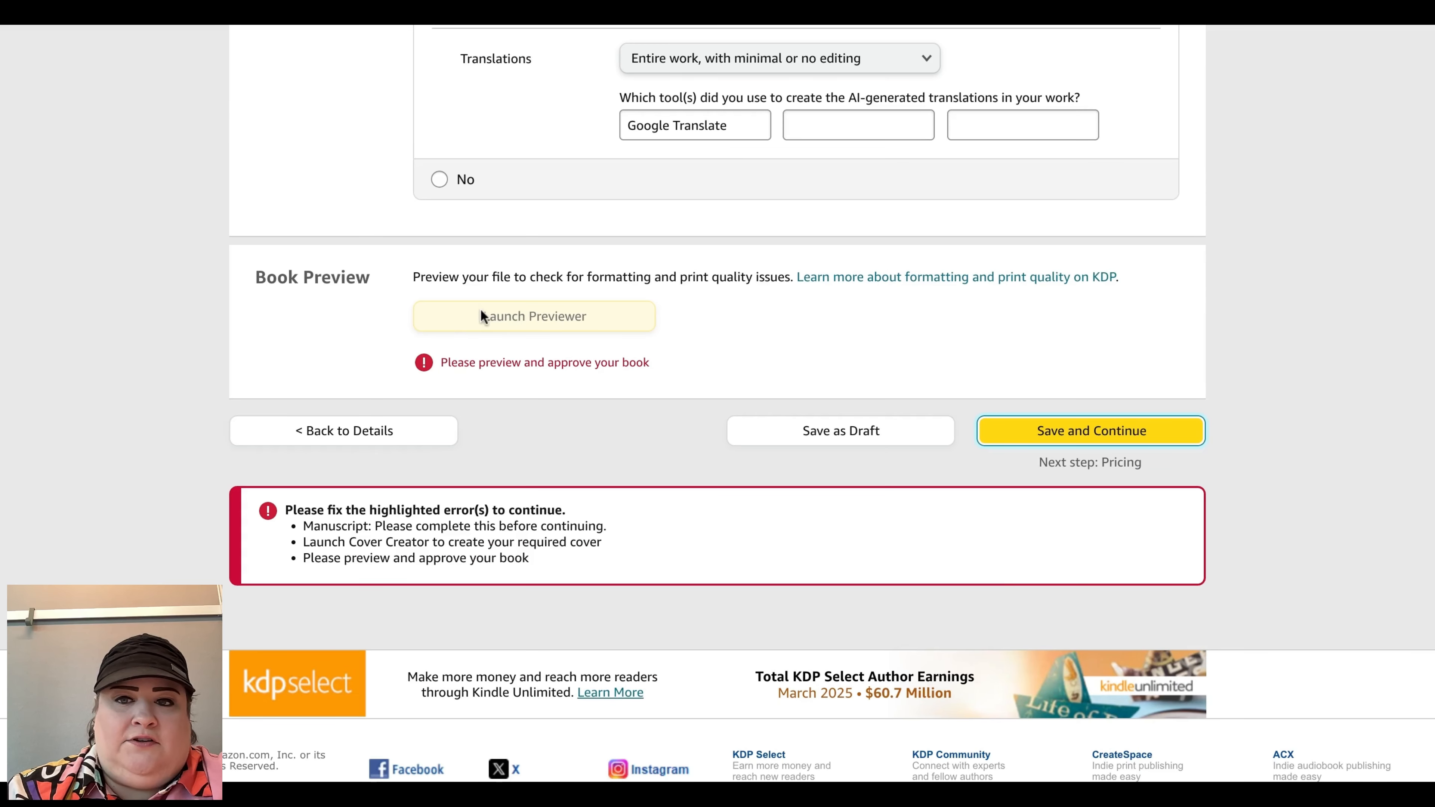
scroll(550, 347, "up", 15)
scroll(551, 346, "down", 8)
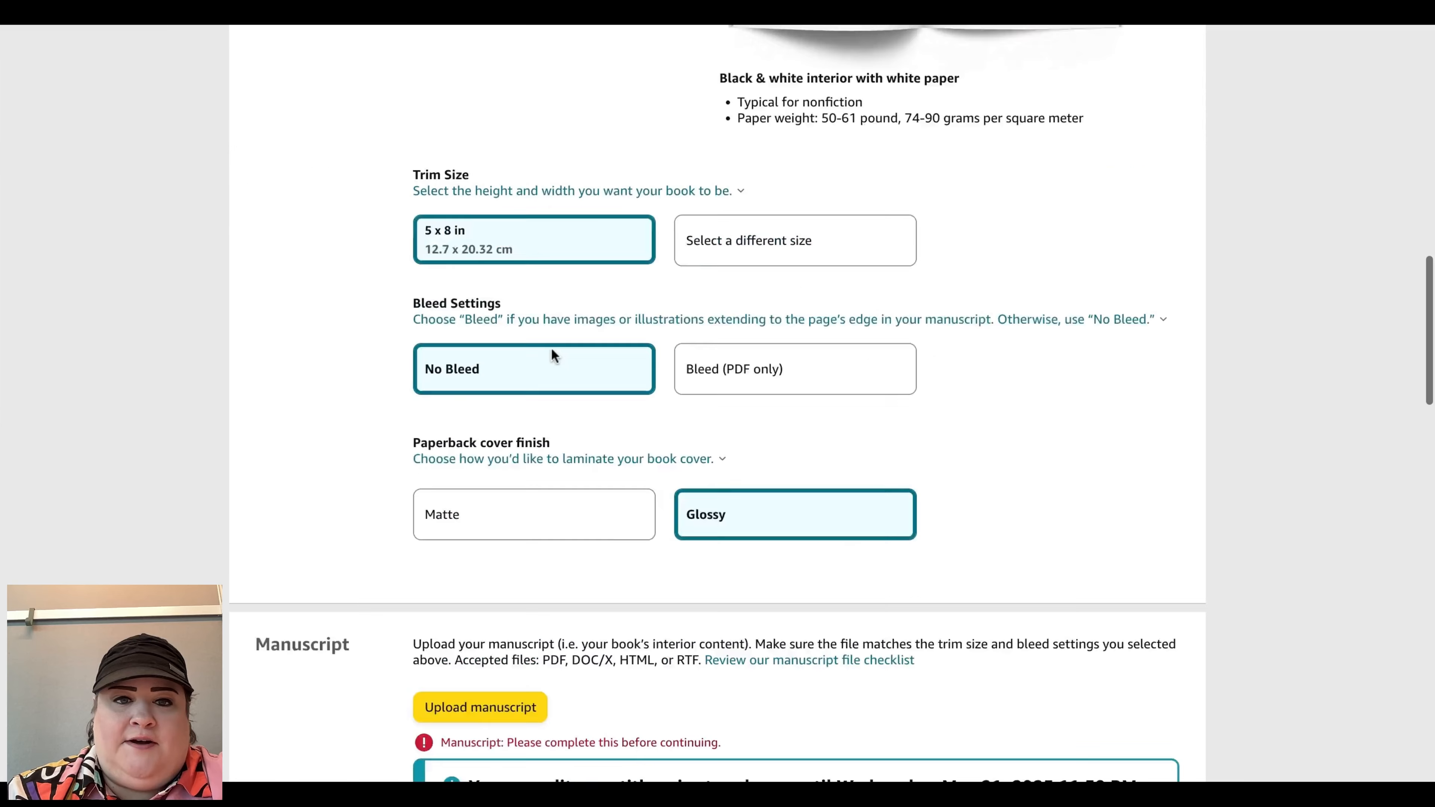
scroll(551, 350, "up", 10)
scroll(502, 358, "down", 6)
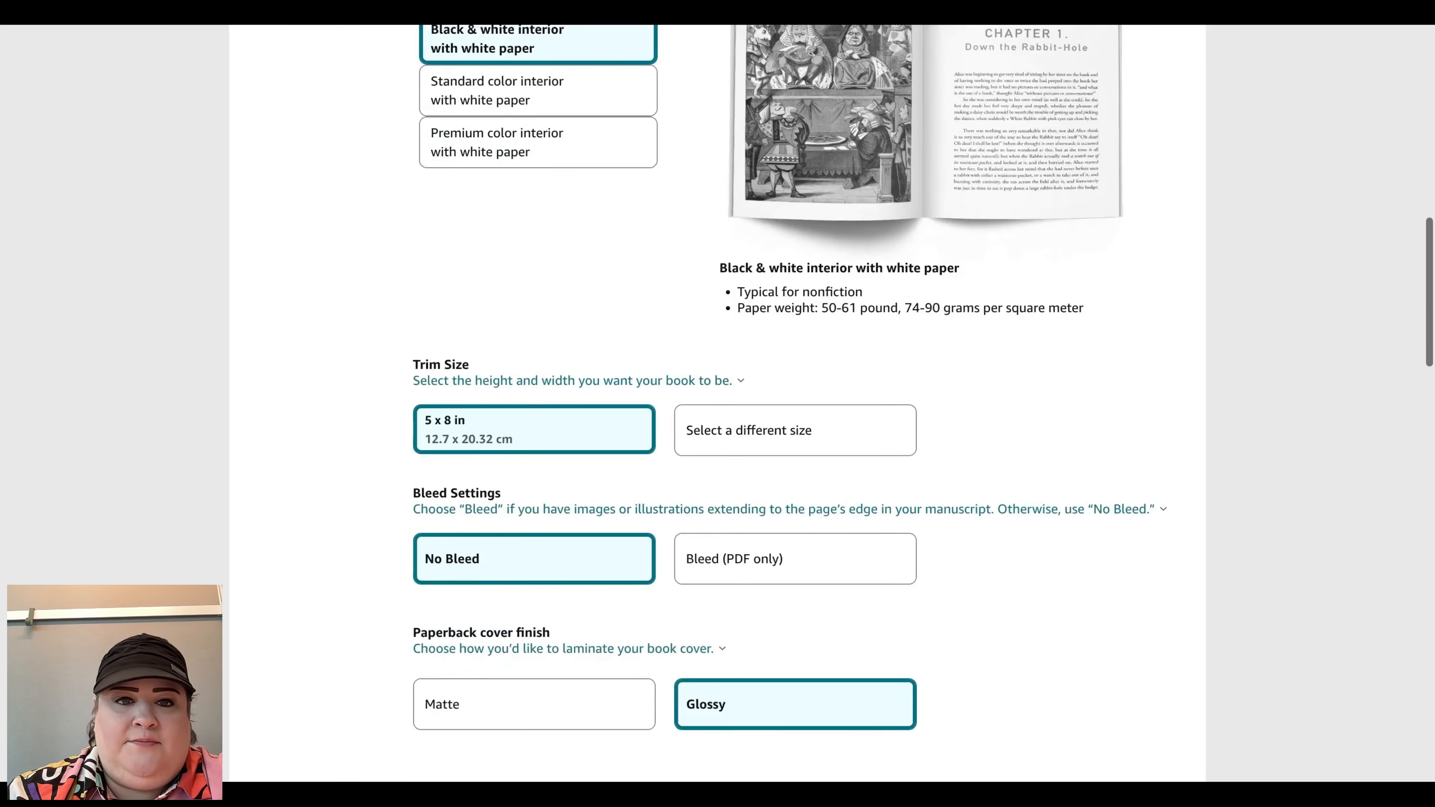
scroll(503, 358, "down", 10)
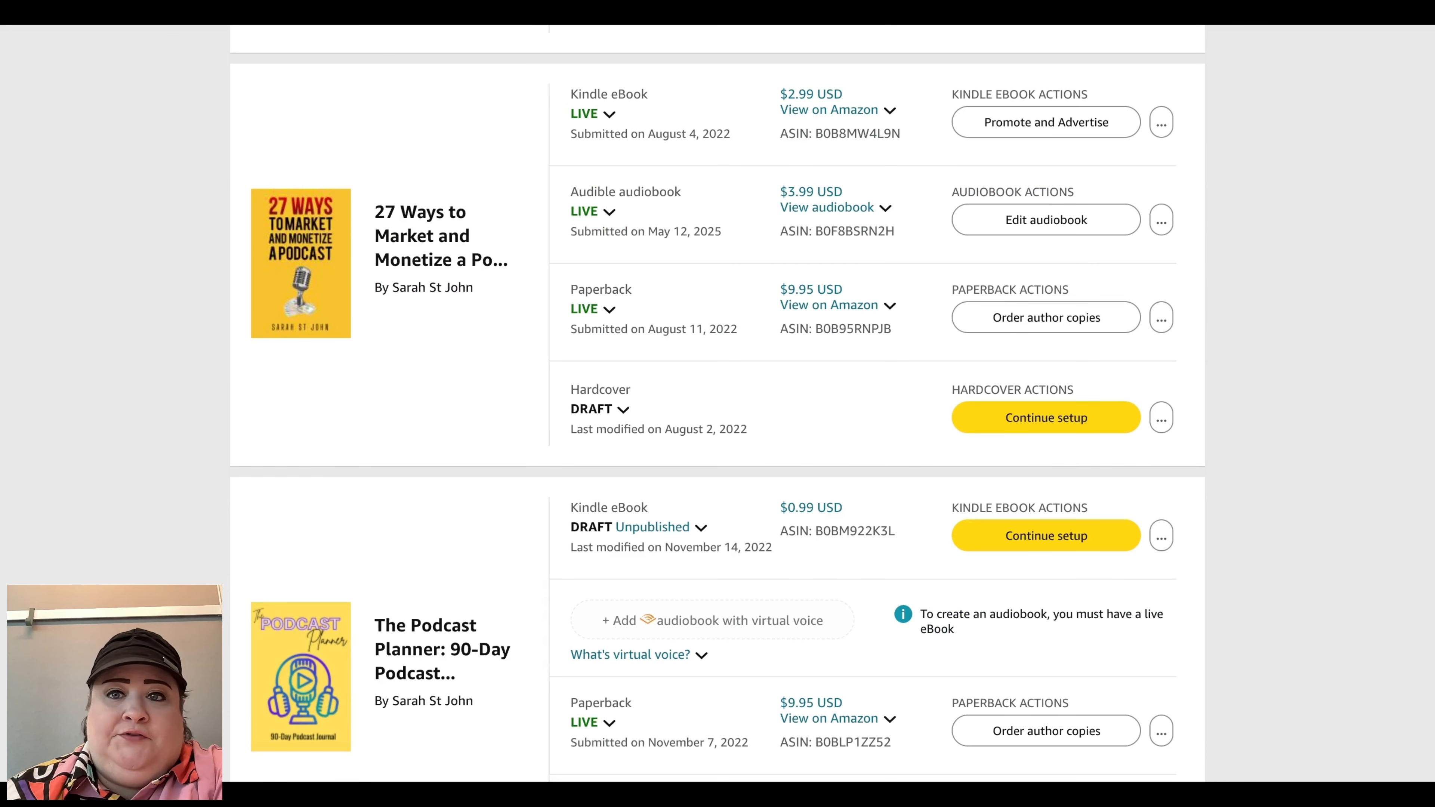
Step: Open the pricing page of the live 27 Ways to Market paperback from its actions menu
left_click(1164, 220)
left_click(1161, 220)
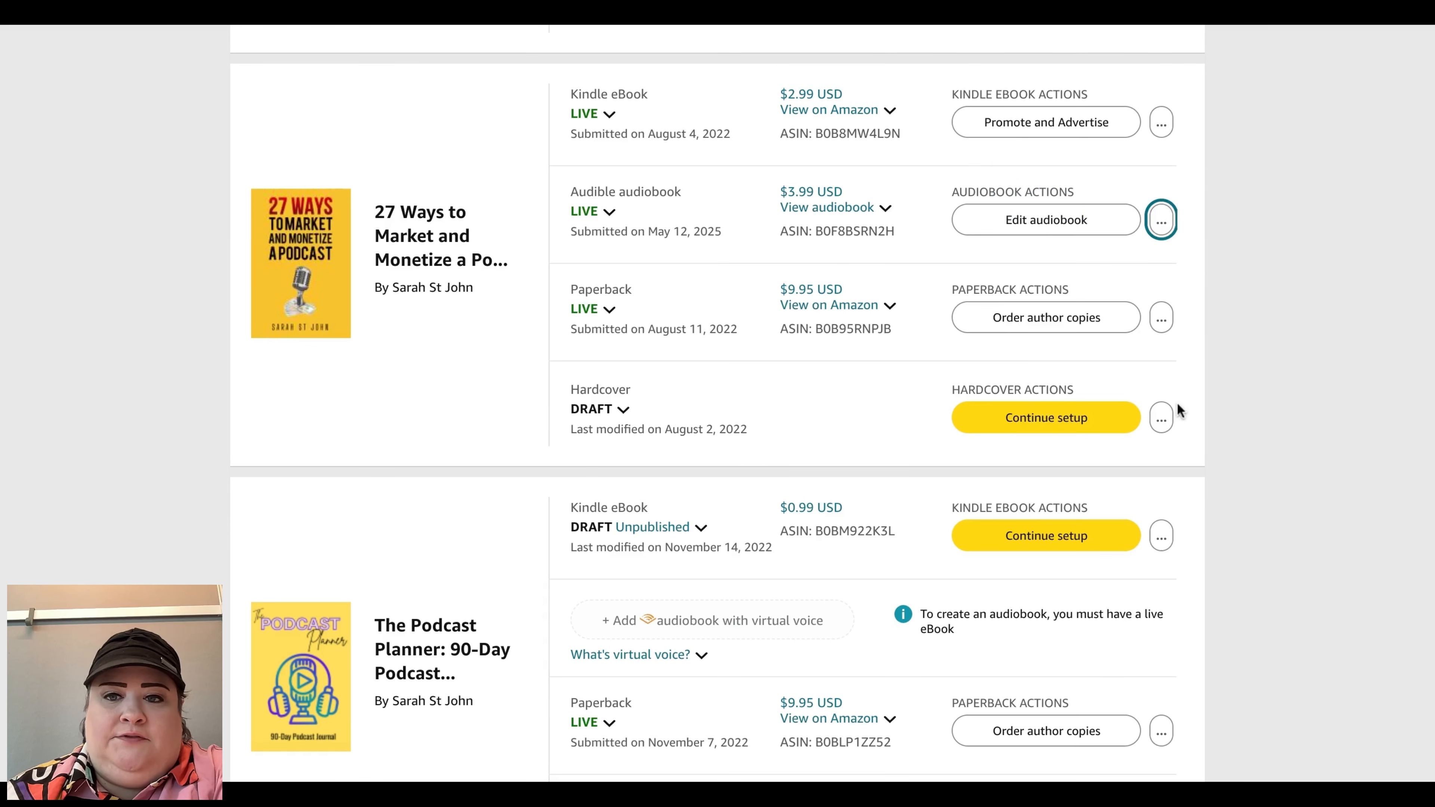
left_click(1161, 319)
left_click(1084, 264)
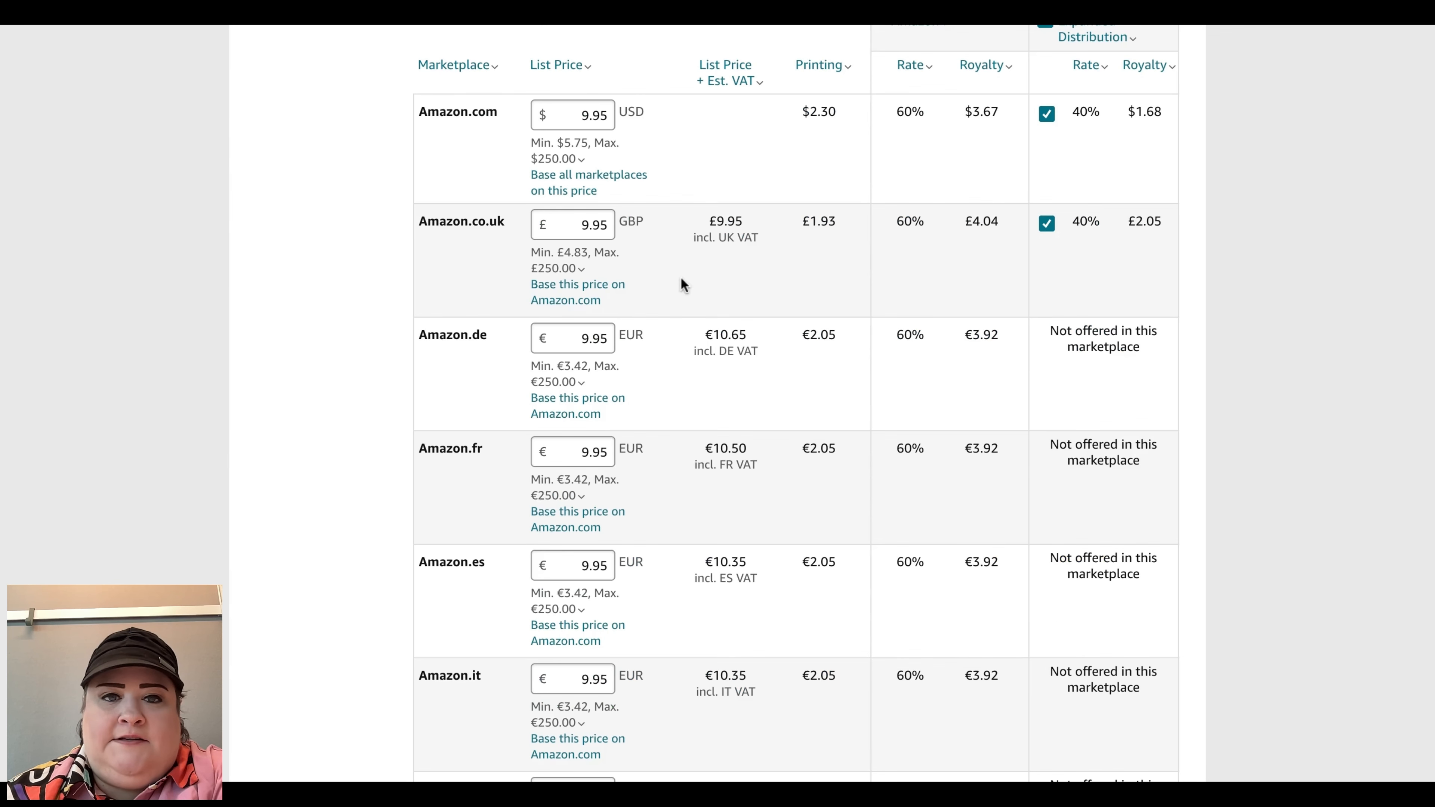
Step: Review the list prices and royalties across marketplaces on the paperback pricing page
mouse_move(566, 142)
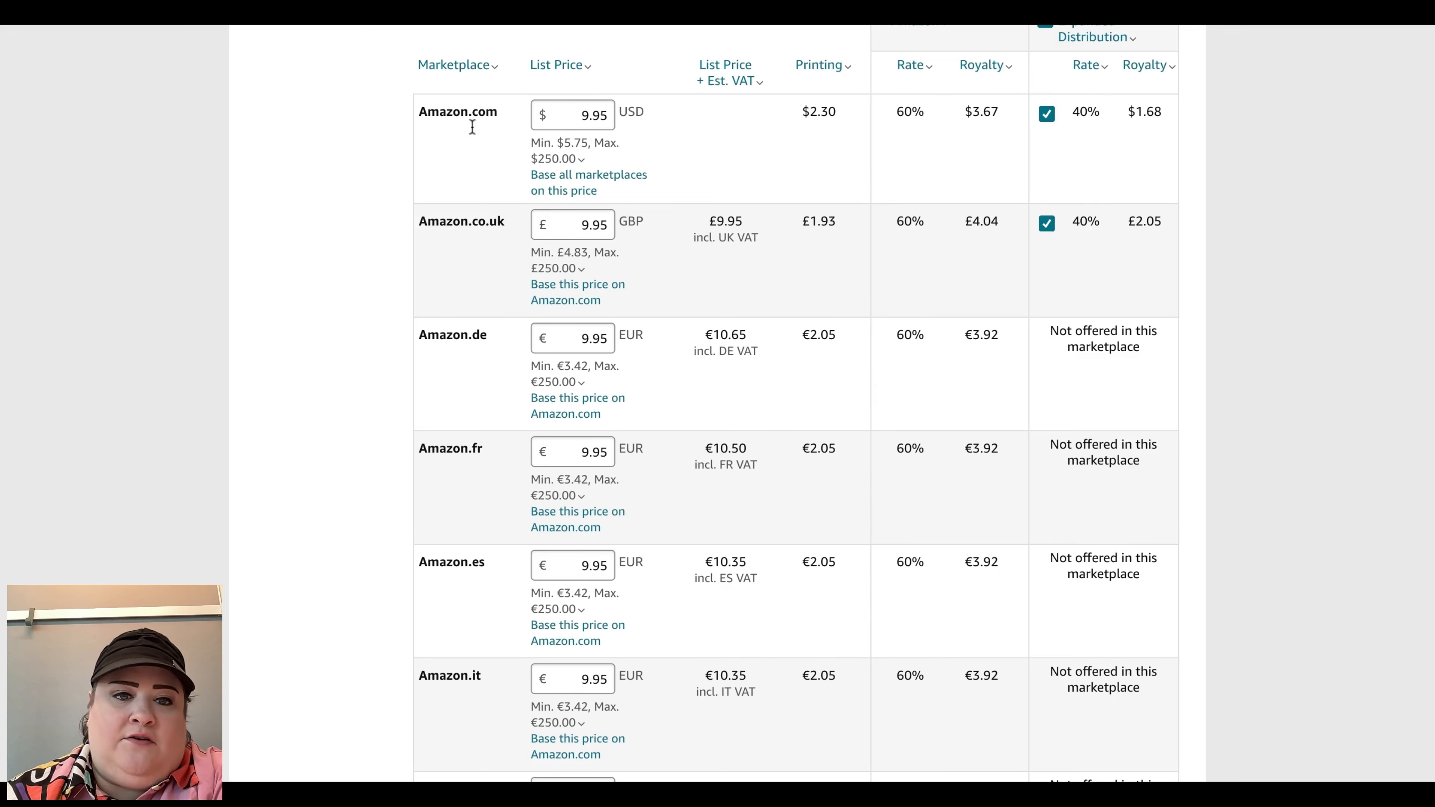
scroll(490, 497, "down", 10)
scroll(490, 497, "up", 11)
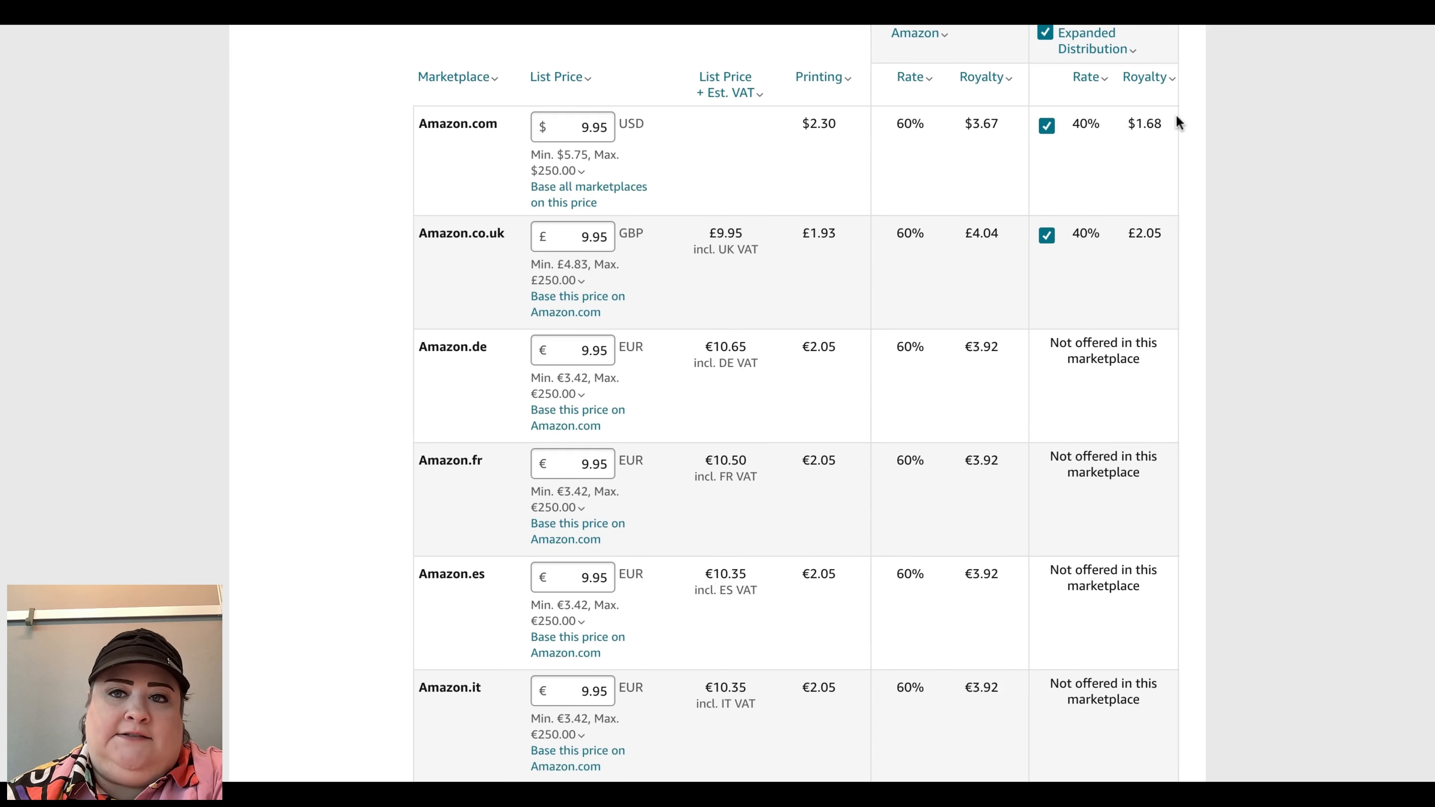
scroll(1177, 121, "down", 1)
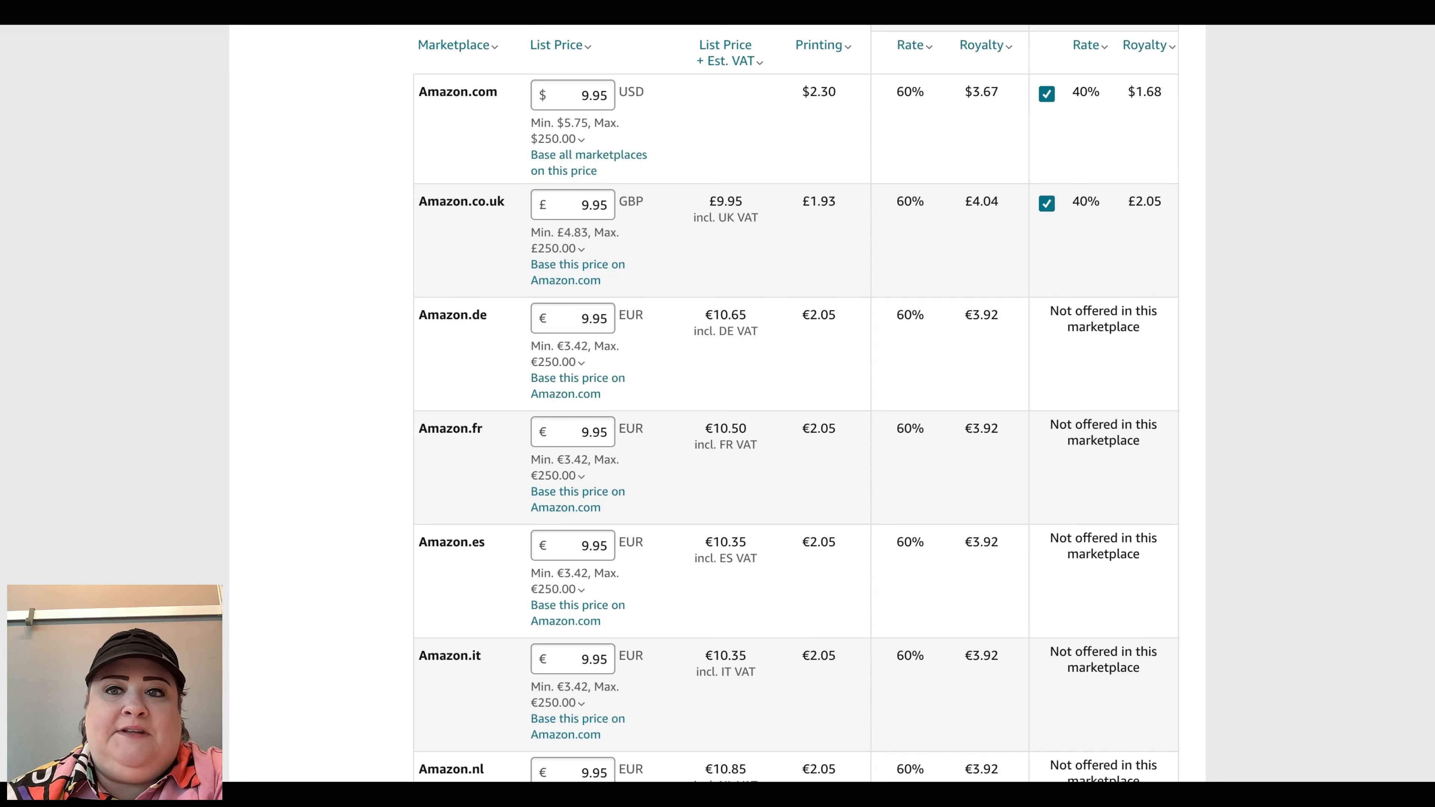
scroll(718, 404, "up", 3)
scroll(717, 404, "down", 2)
scroll(717, 403, "up", 1)
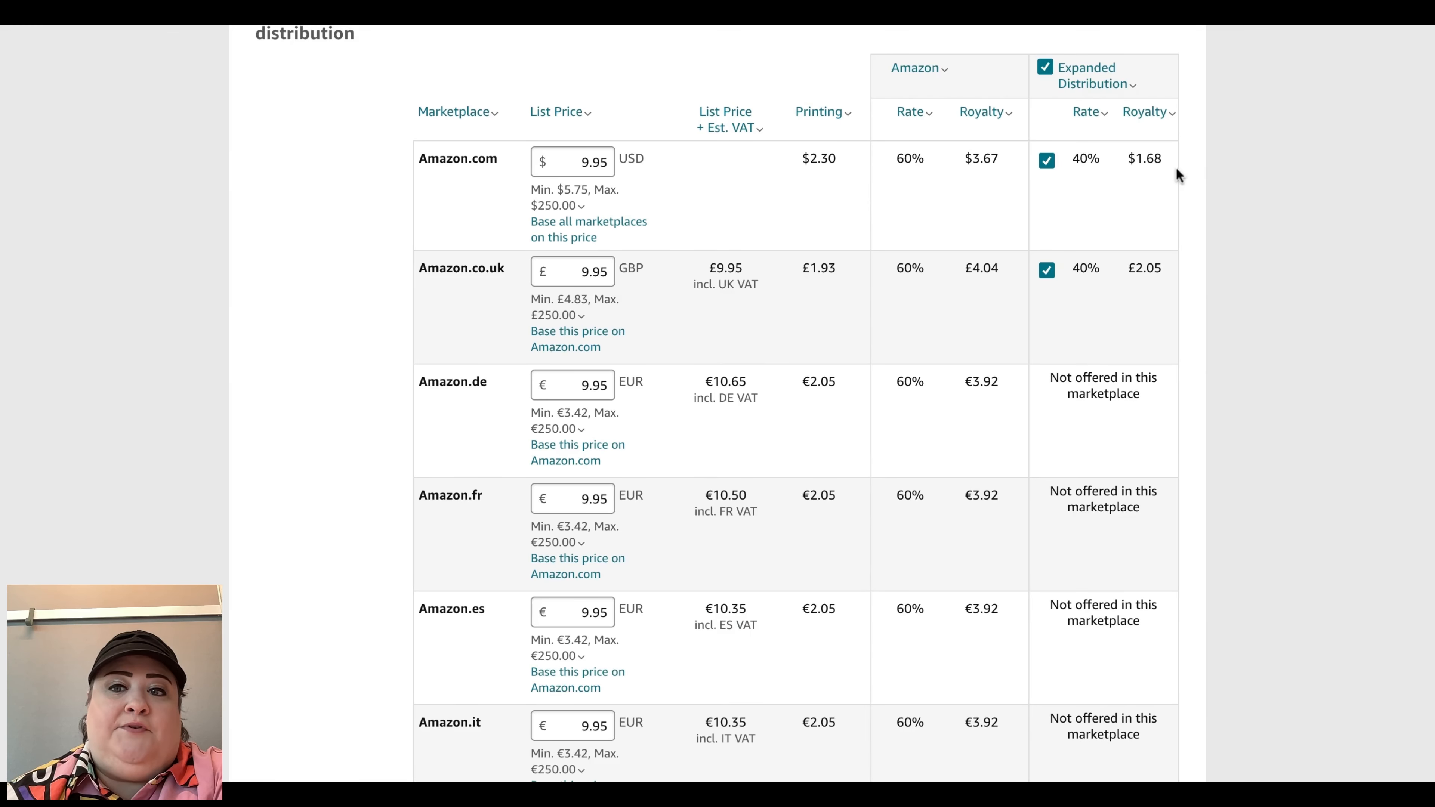
scroll(1179, 289, "down", 15)
left_click(586, 398)
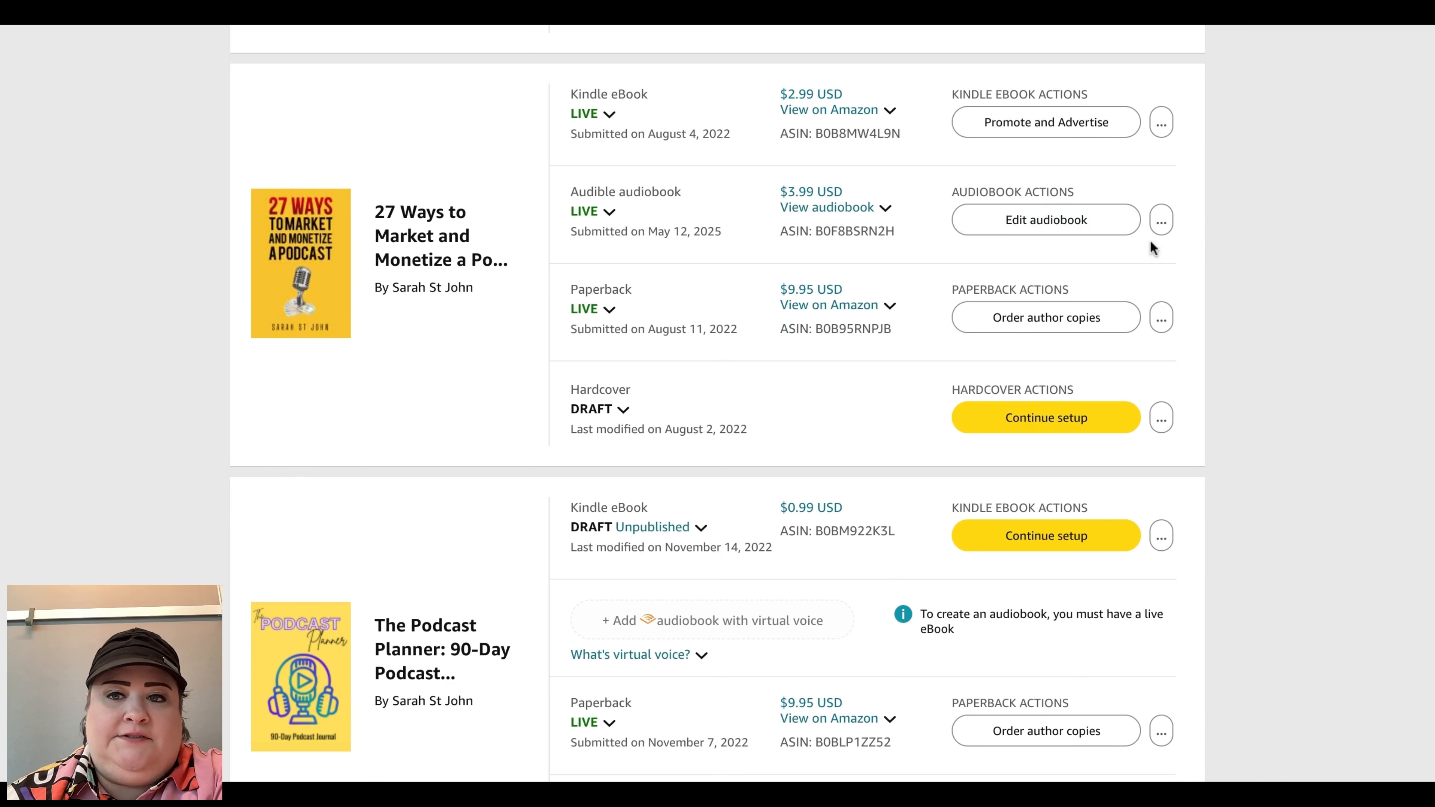
Step: Open the audiobook's virtual voice settings and browse the full list of available voices
left_click(1161, 220)
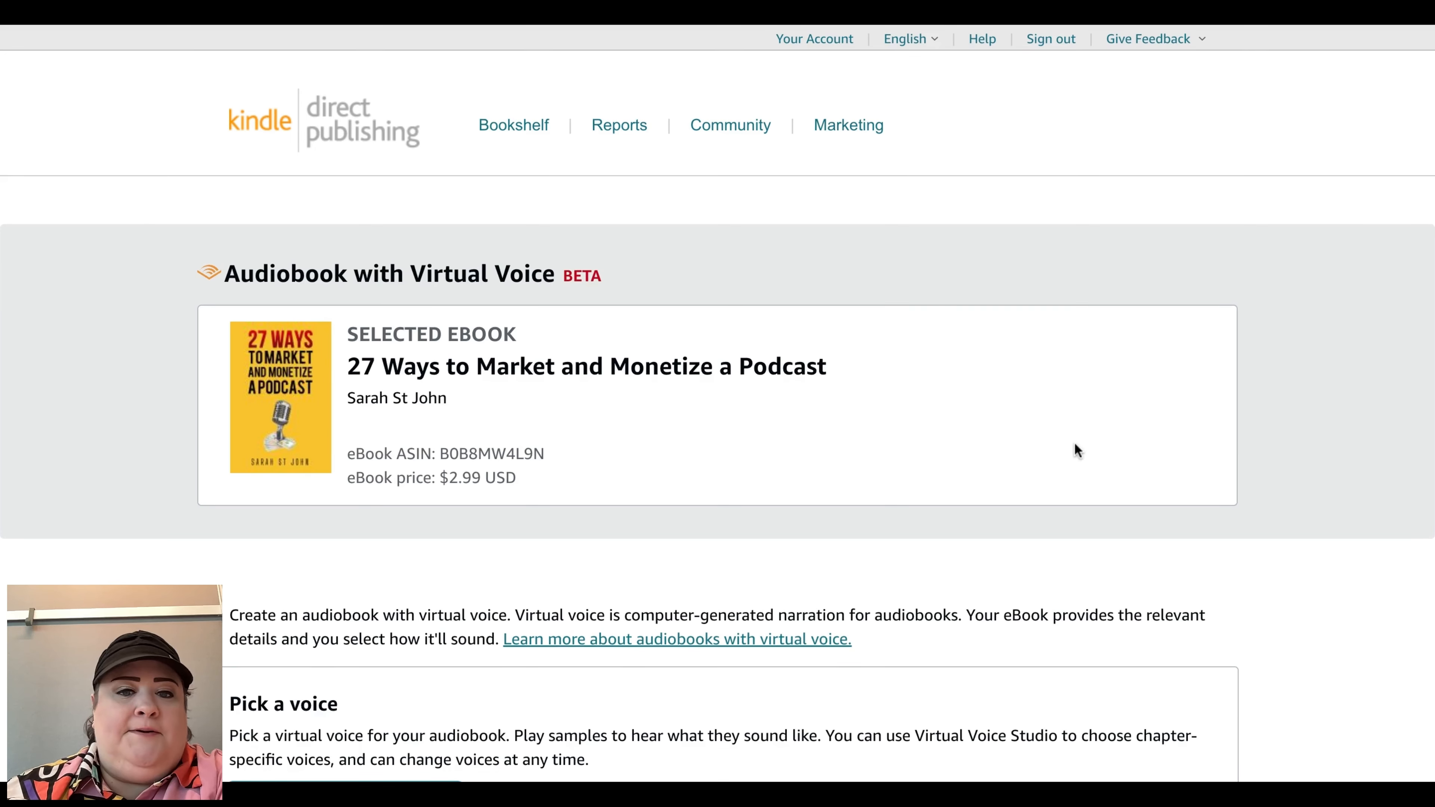
scroll(1074, 443, "down", 5)
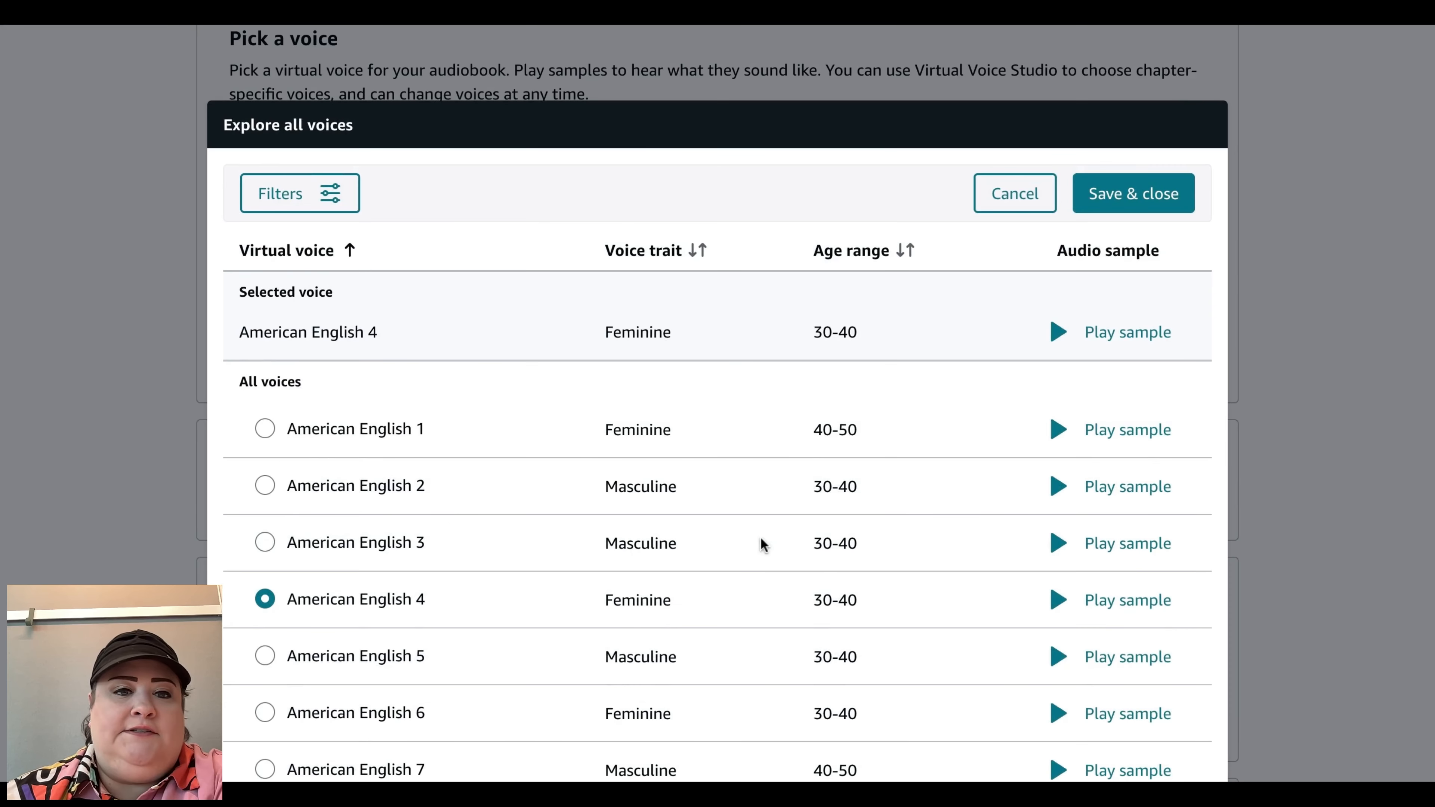
scroll(760, 537, "down", 5)
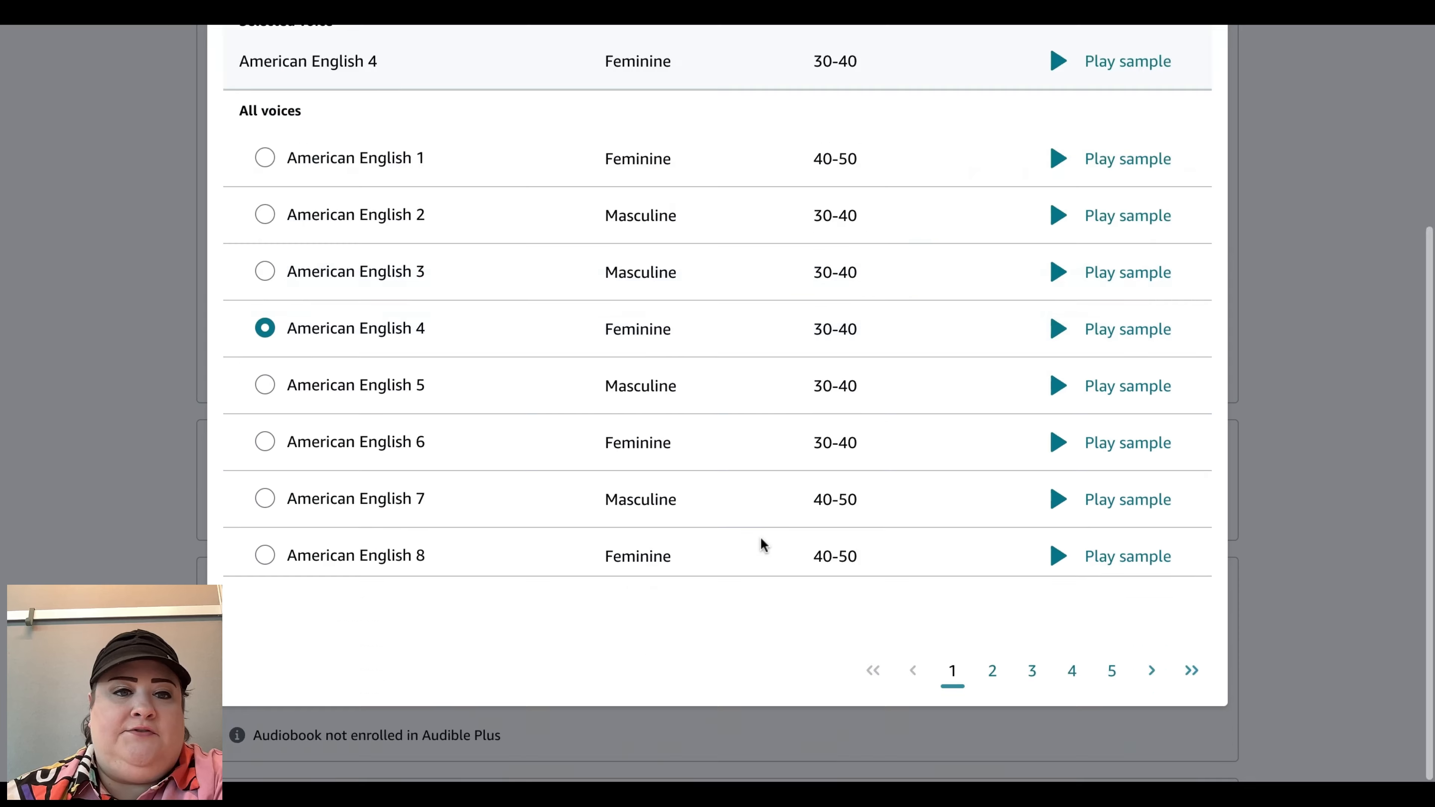
left_click(1191, 670)
left_click(873, 670)
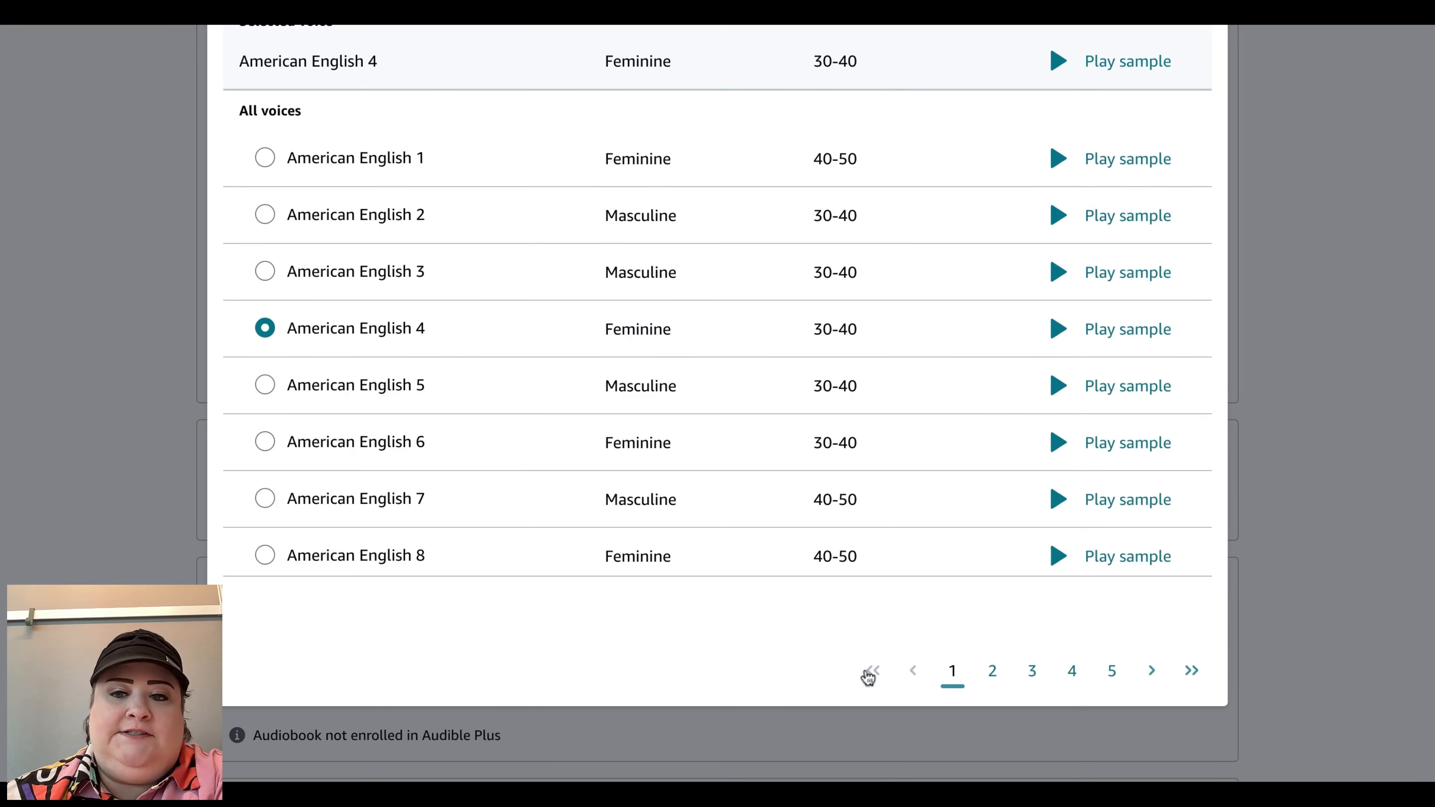
scroll(1022, 505, "up", 4)
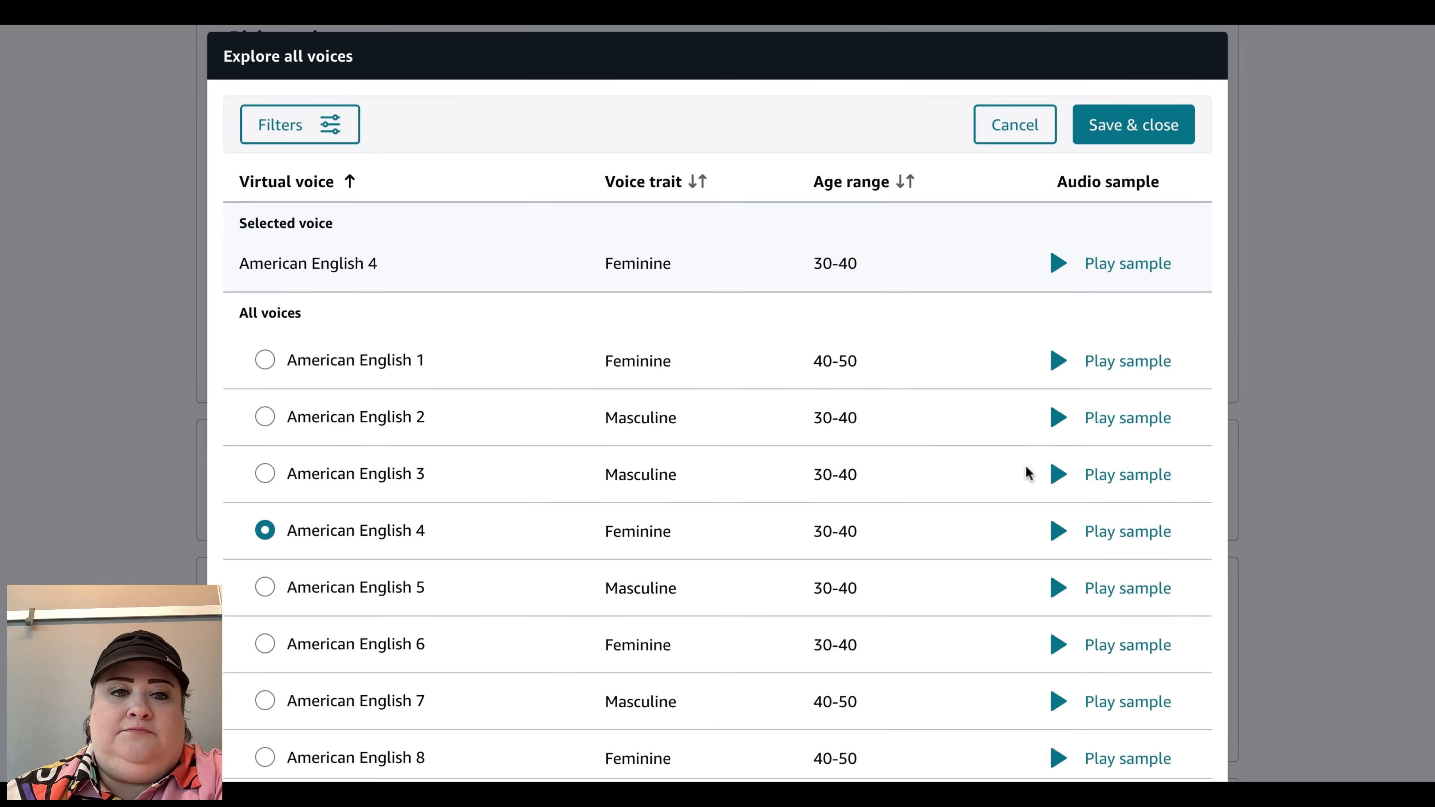
Step: Play and stop the American English 4 voice sample
scroll(916, 551, "down", 3)
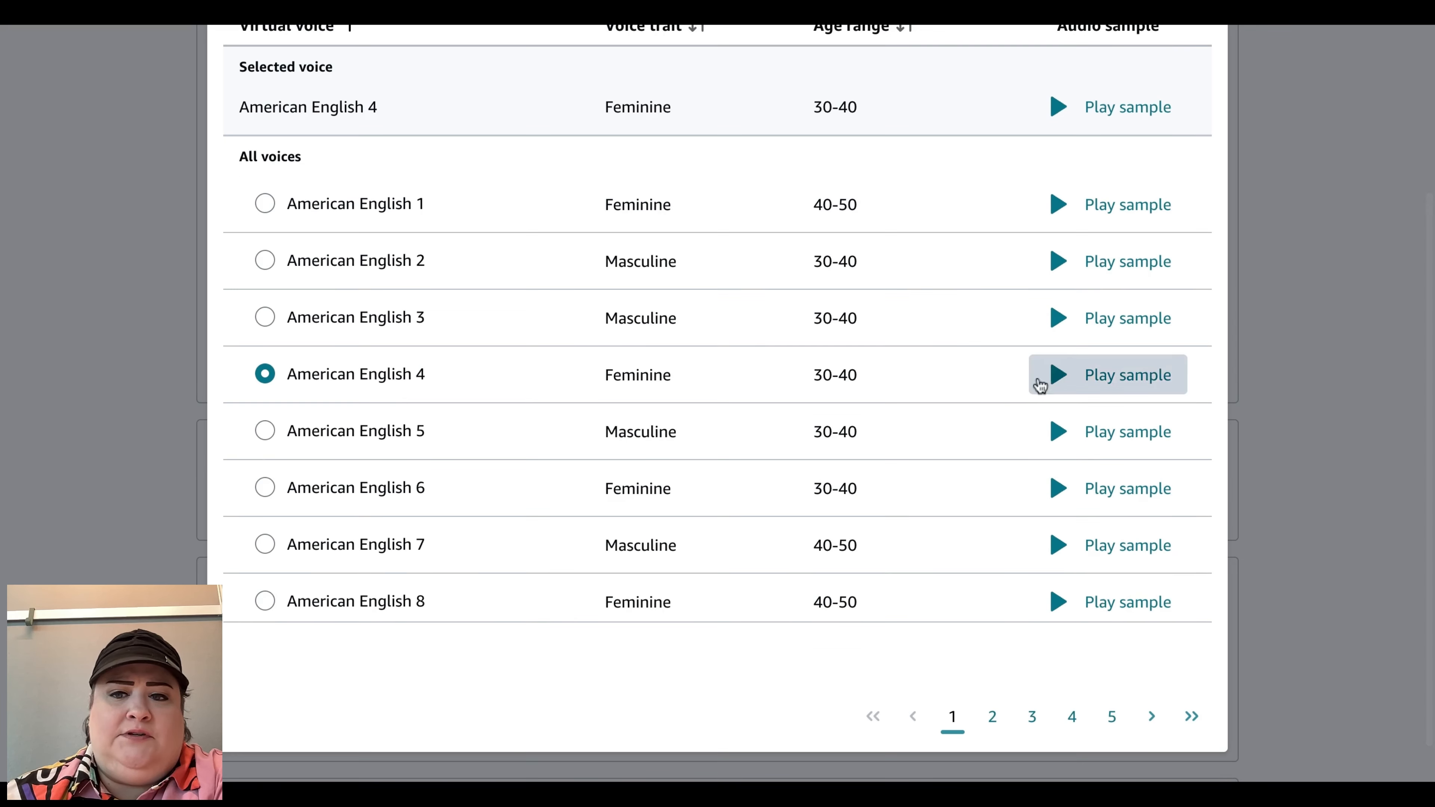
left_click(1058, 380)
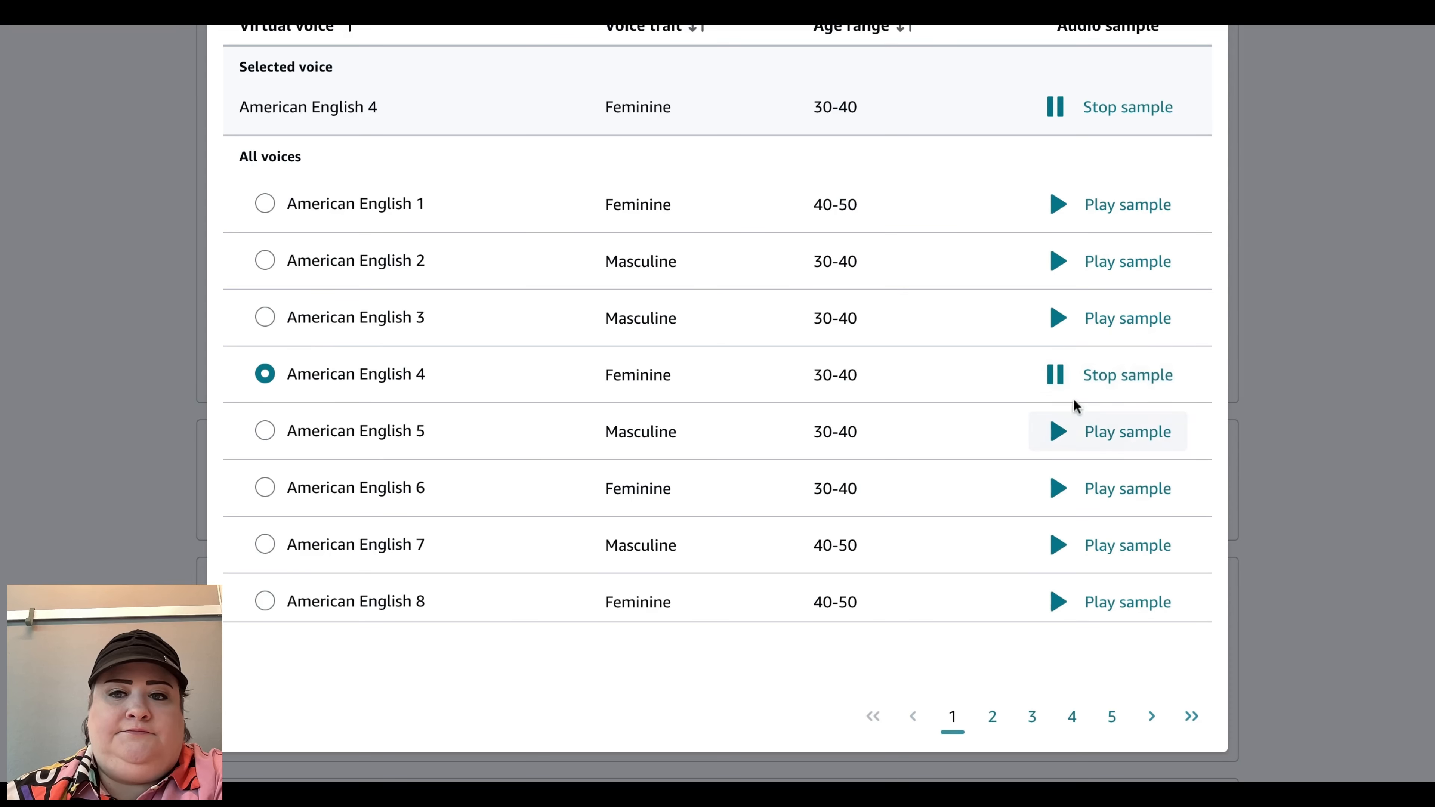
left_click(1064, 384)
Step: Reopen the full voice list and open the voice filters to examine the accent, voice trait and age range options
scroll(1061, 388, "up", 4)
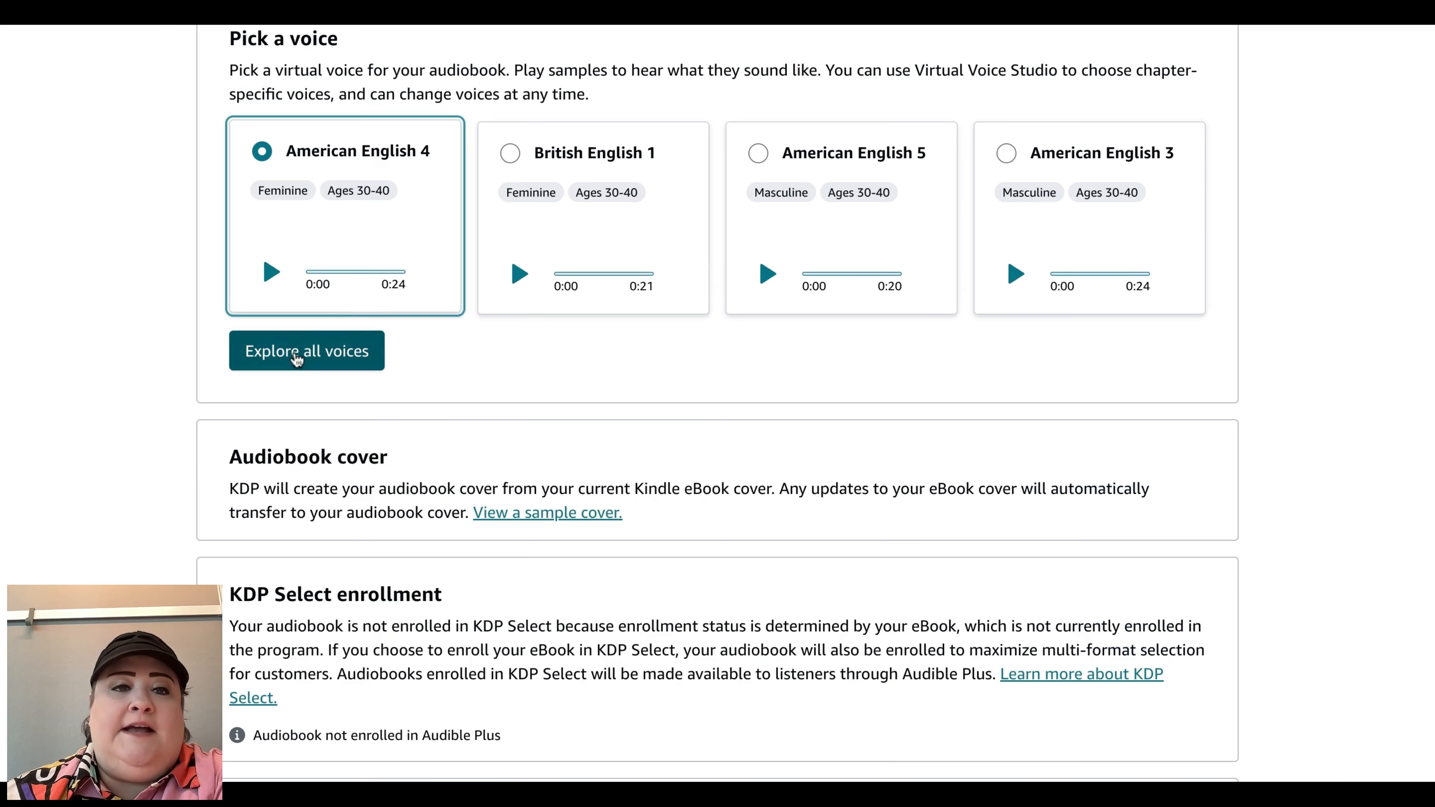
left_click(305, 347)
left_click(299, 194)
left_click(959, 276)
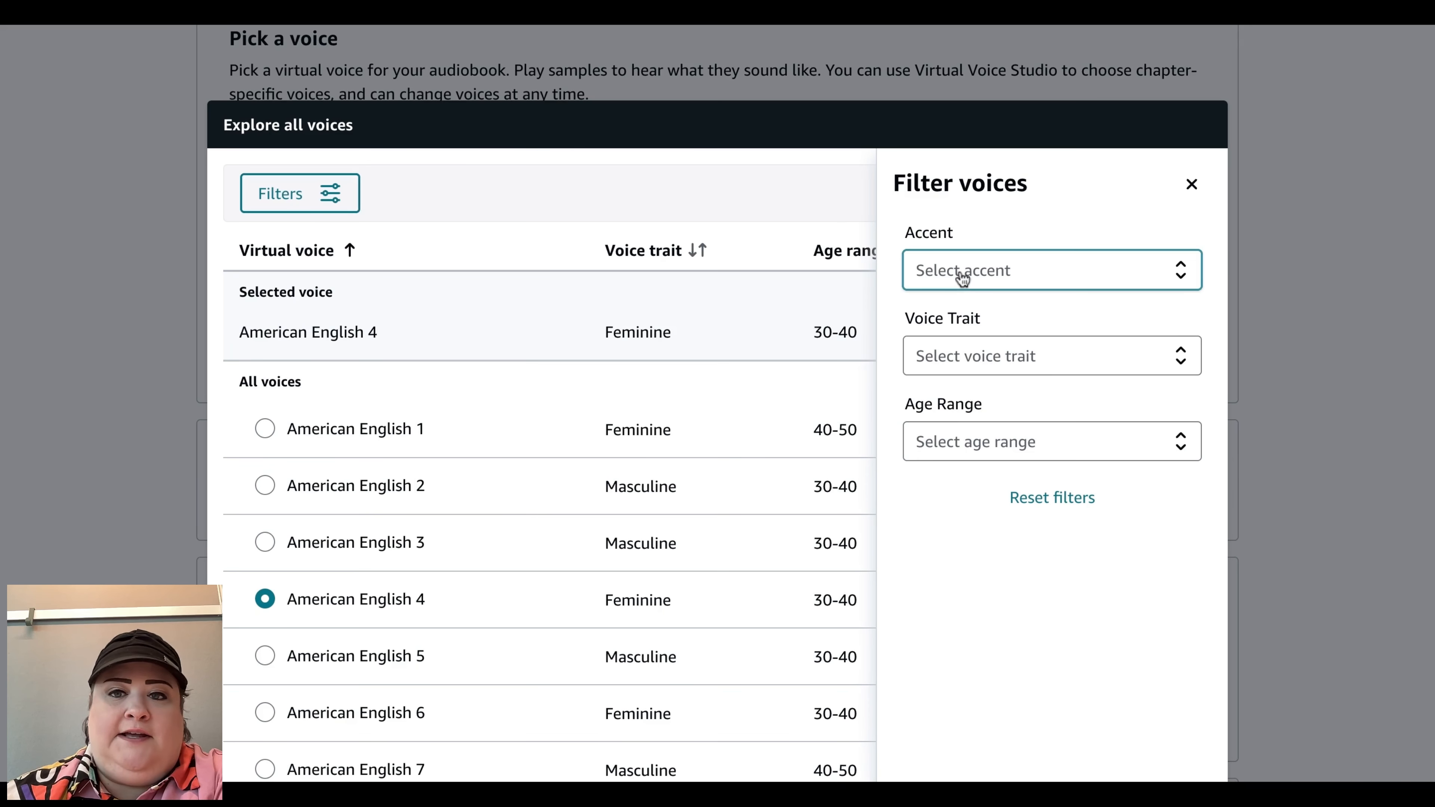
left_click(963, 277)
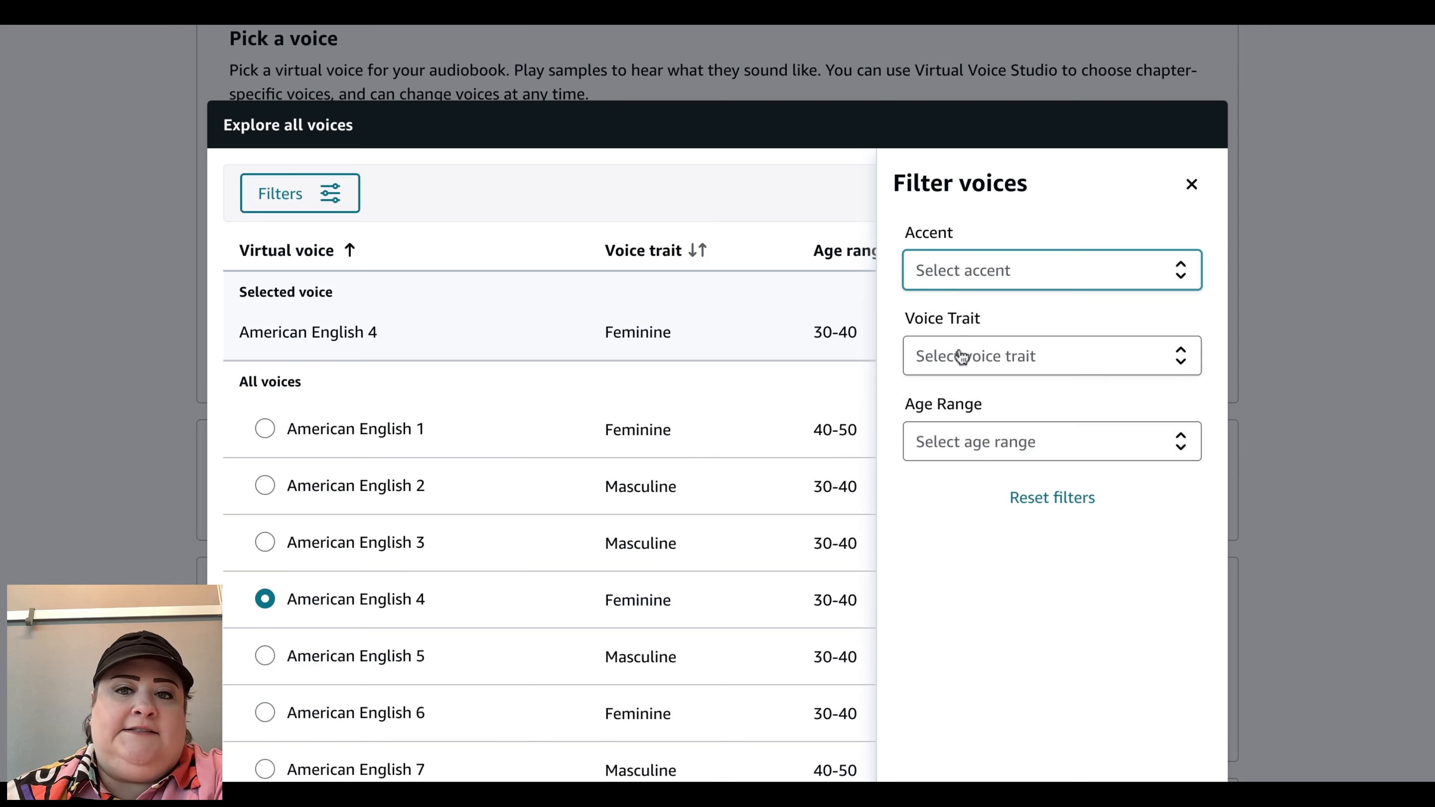
left_click(960, 356)
left_click(961, 356)
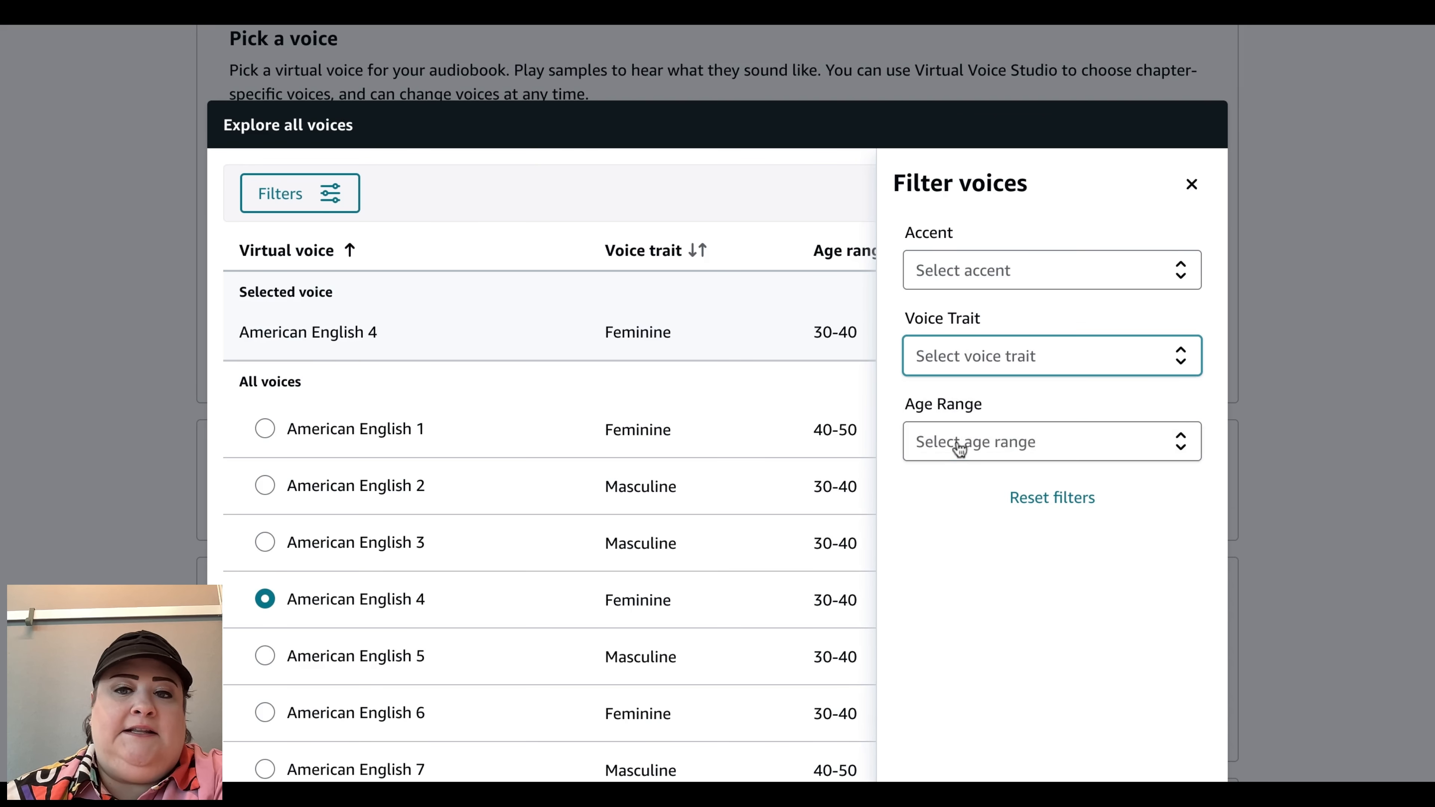
left_click(959, 447)
left_click(959, 446)
key("Escape")
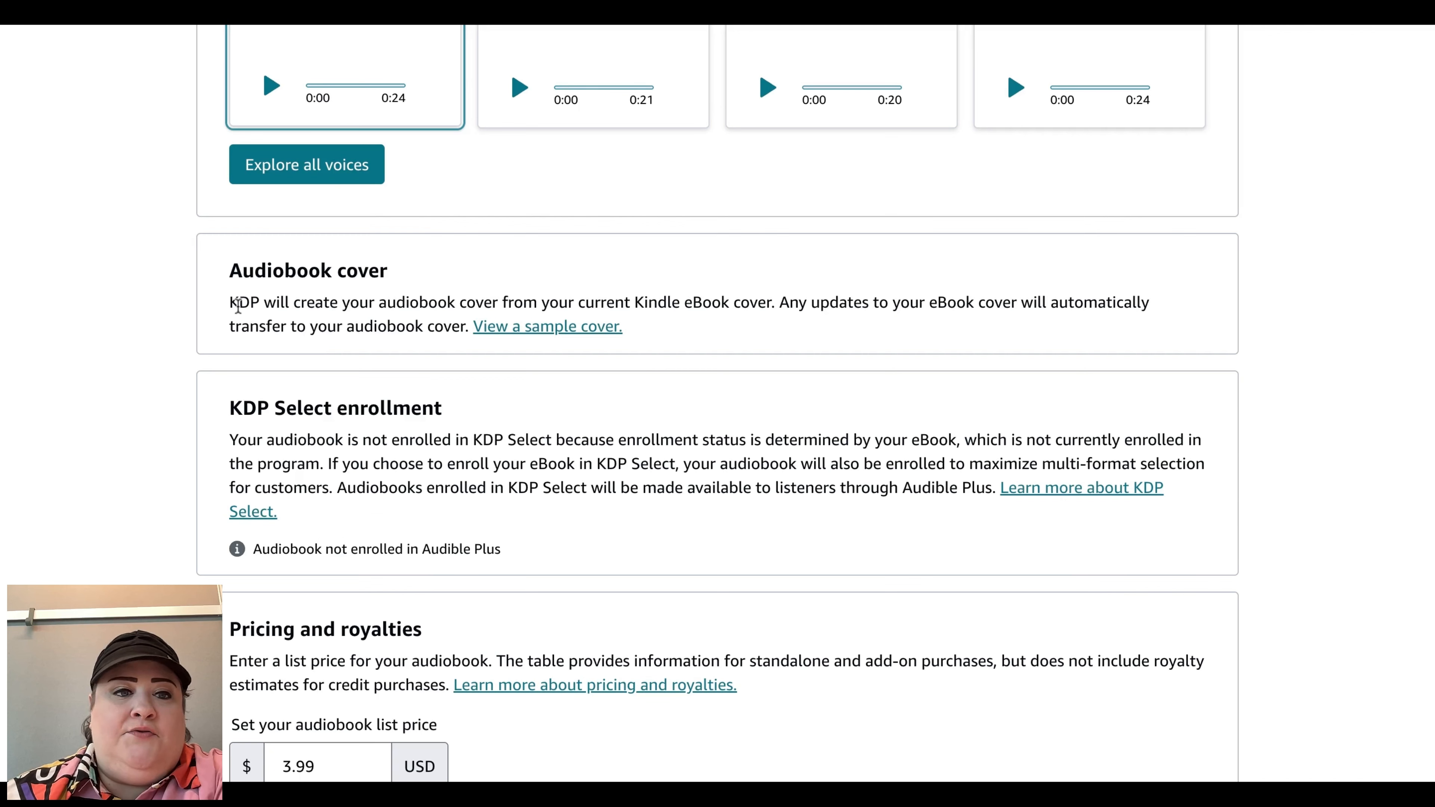
Step: View the sample audiobook cover and close the preview
scroll(302, 349, "down", 3)
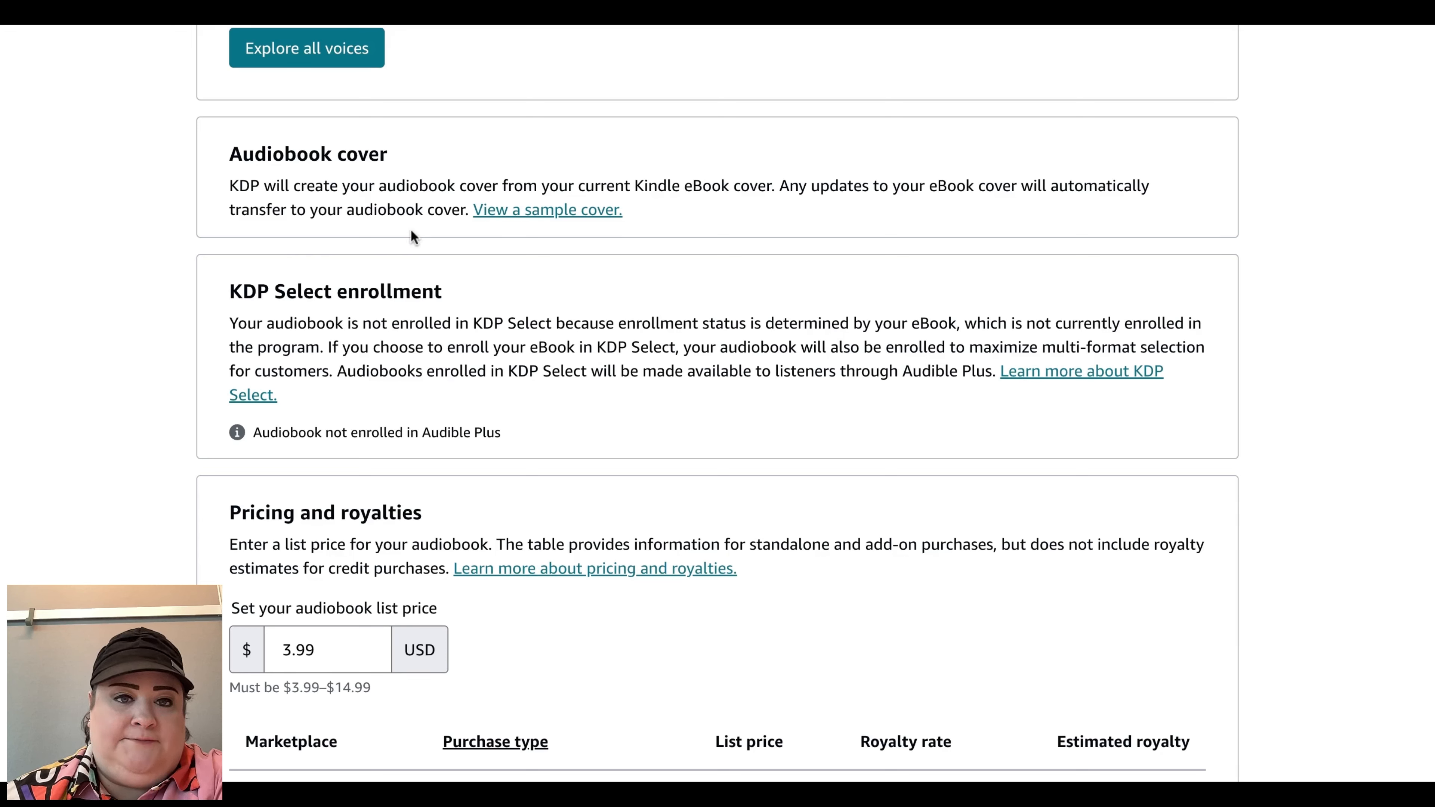
left_click(511, 210)
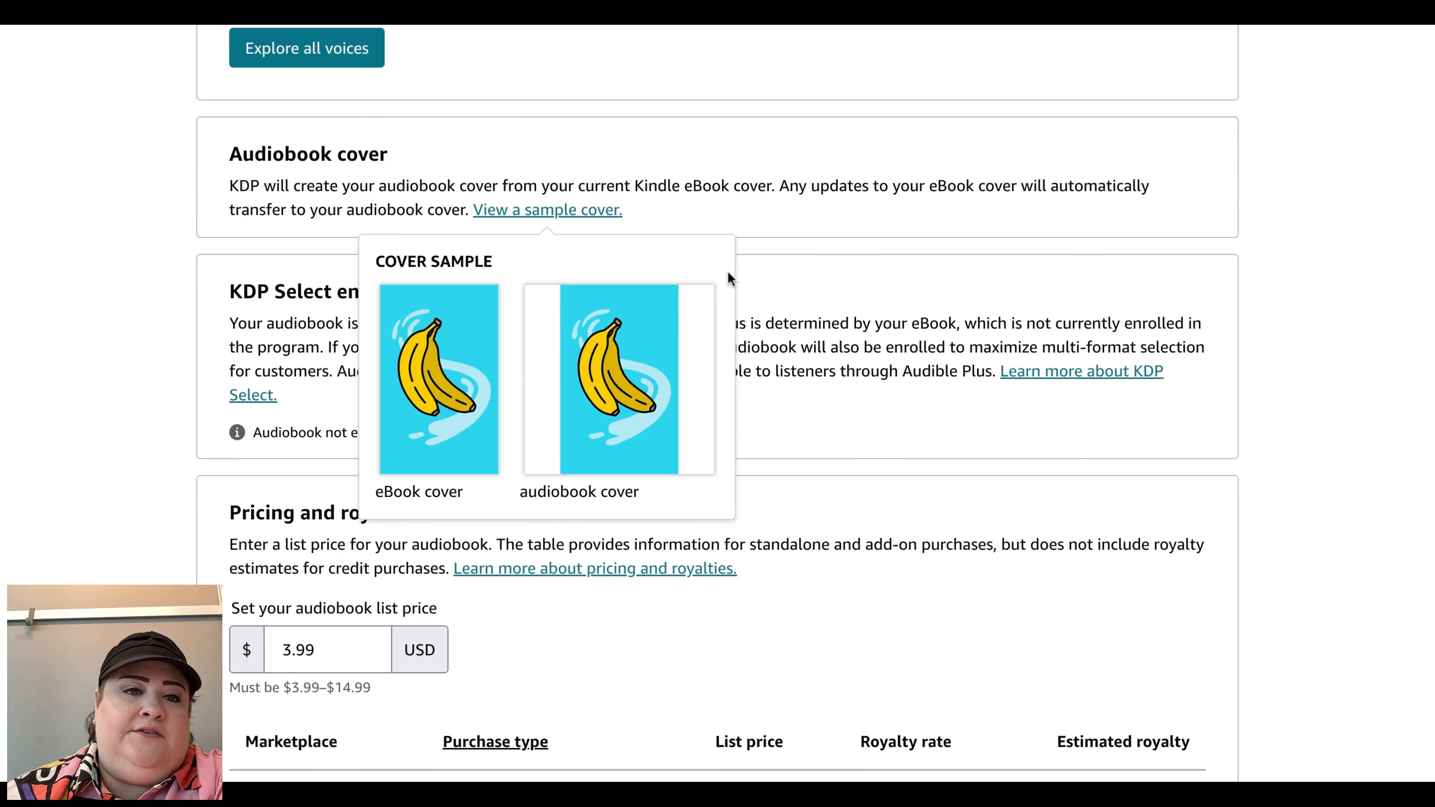
left_click(792, 238)
scroll(792, 238, "down", 1)
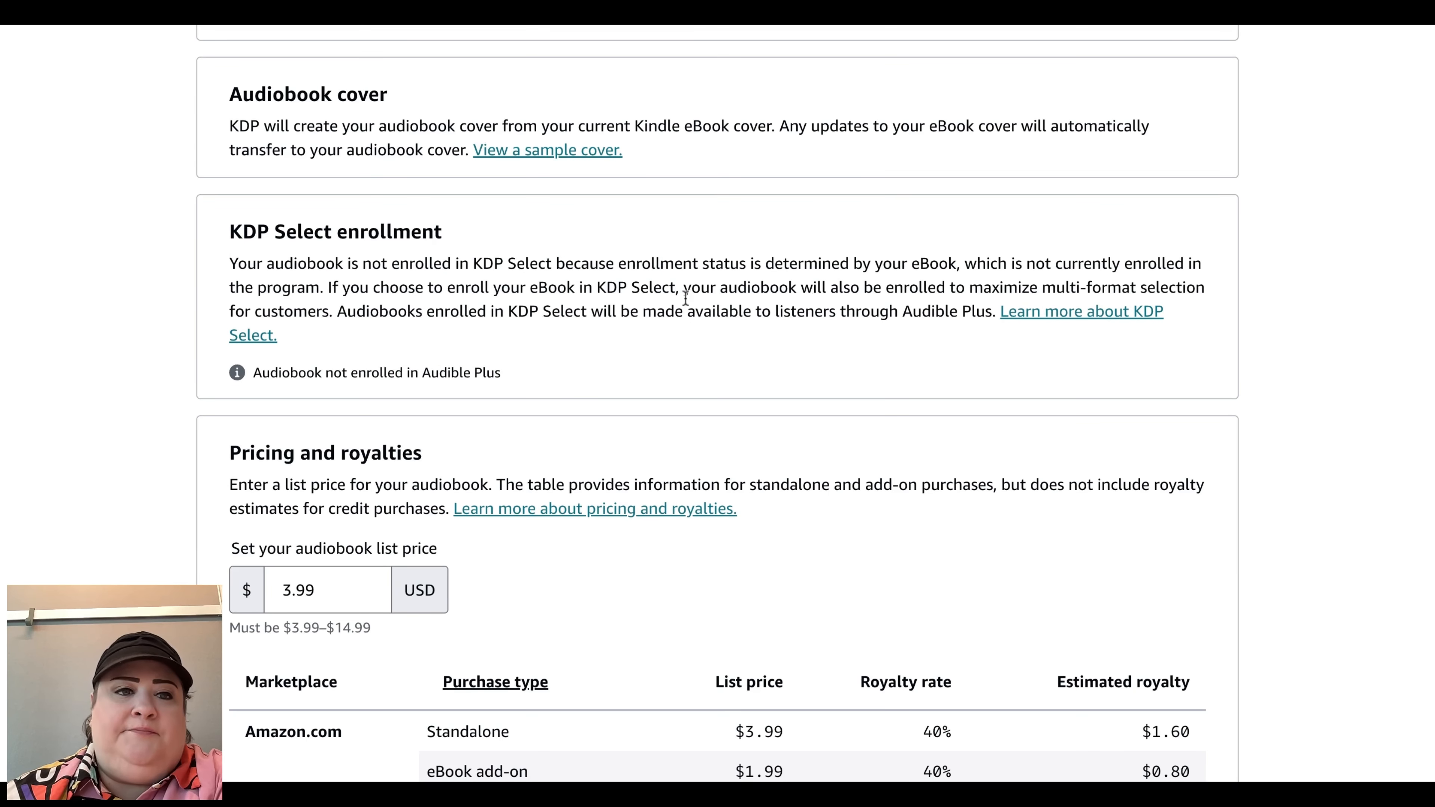
Step: Review the audiobook's KDP Select enrollment section and the allowed list price range
left_click_drag(232, 228, 520, 251)
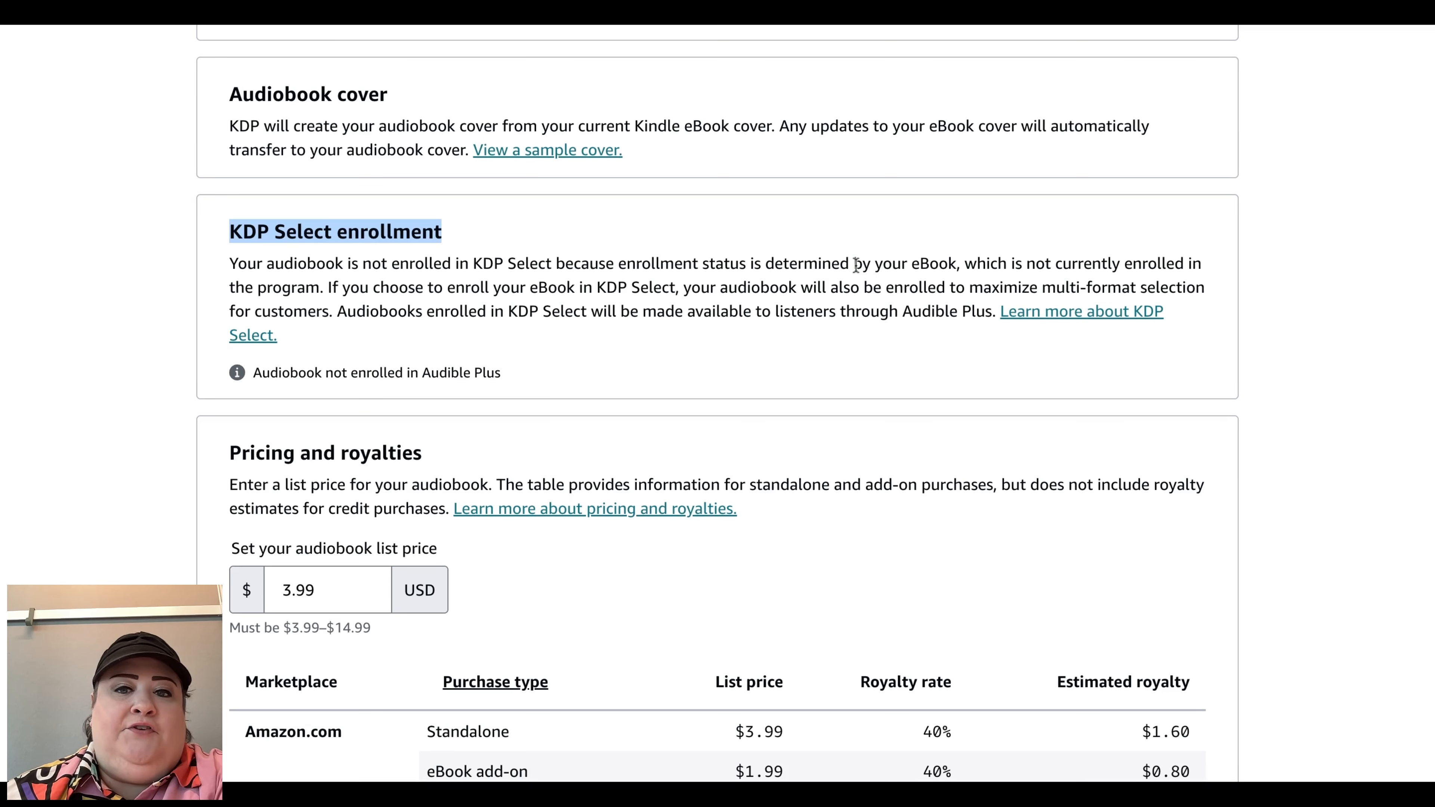
scroll(859, 353, "down", 4)
triple_click(290, 421)
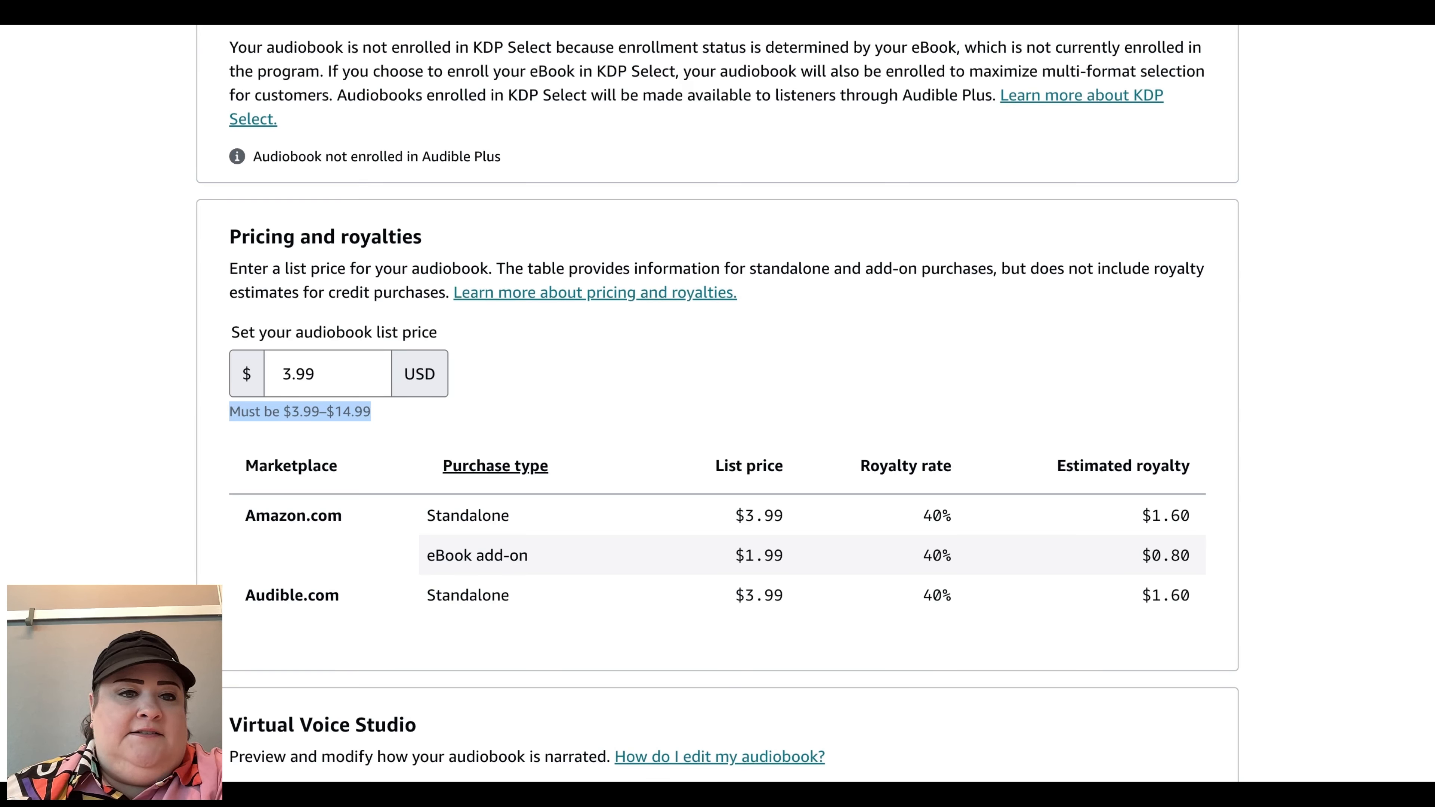
left_click(322, 373)
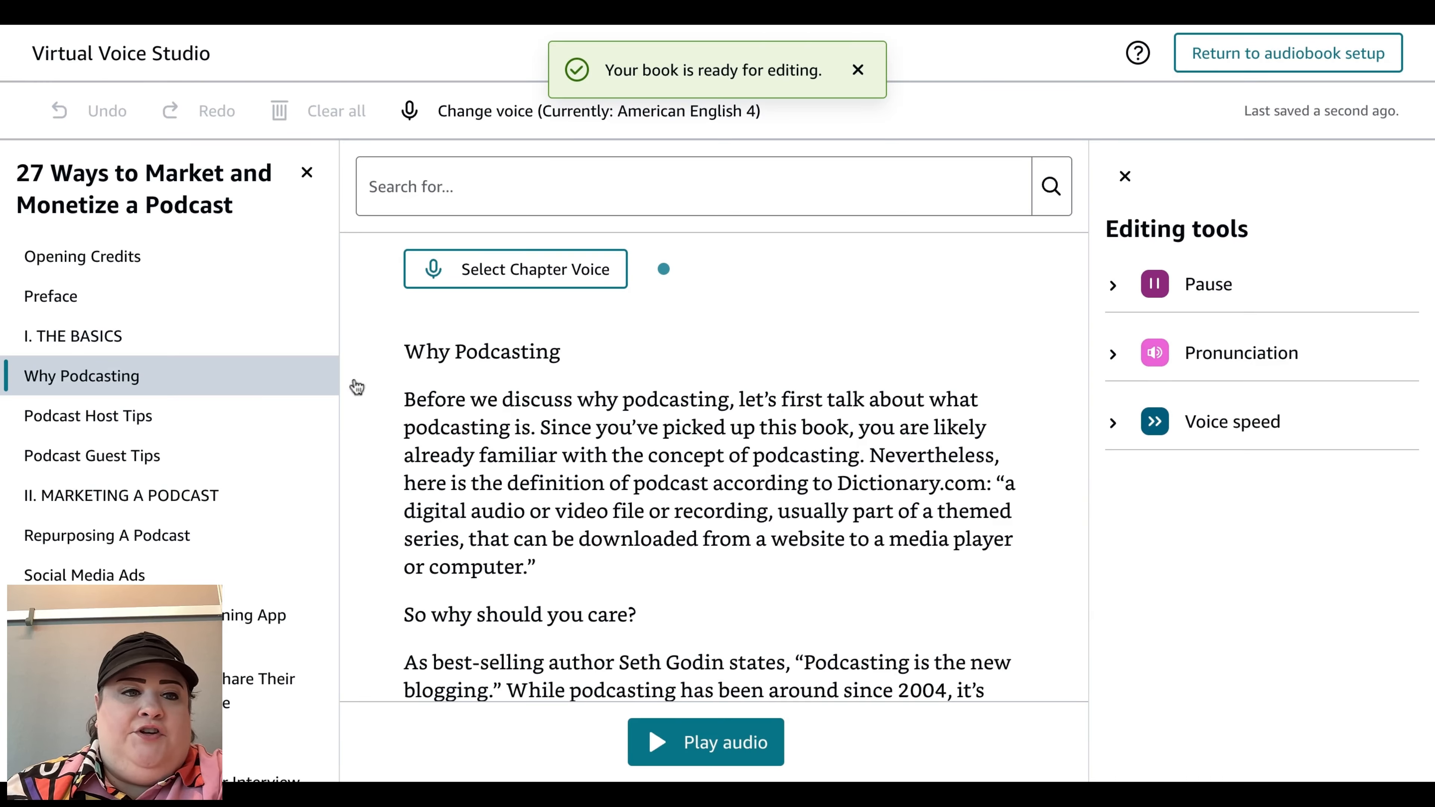
Step: Expand the Pause, Pronunciation and Voice speed editing tools in Virtual Voice Studio
left_click(1113, 284)
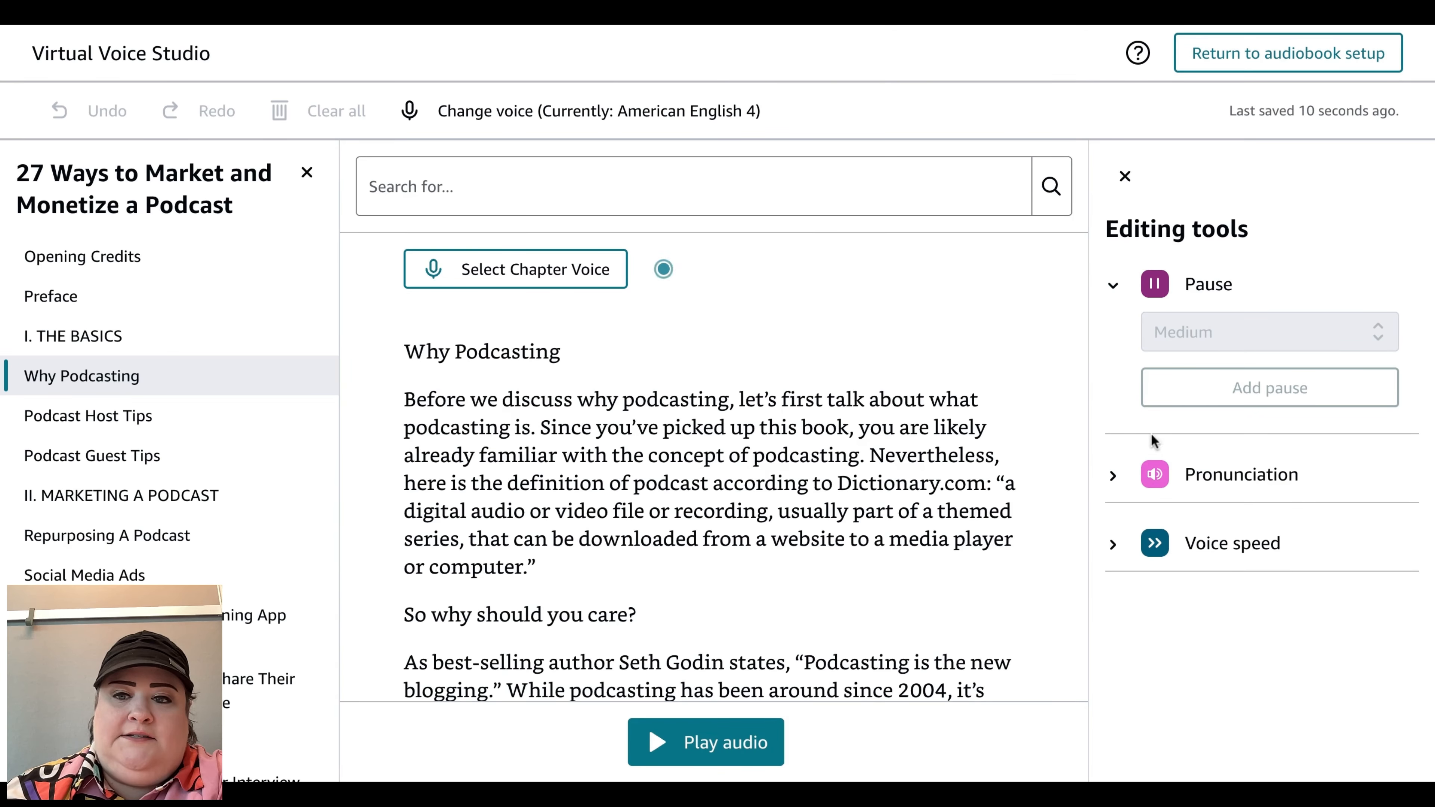
left_click(1114, 475)
left_click(1113, 622)
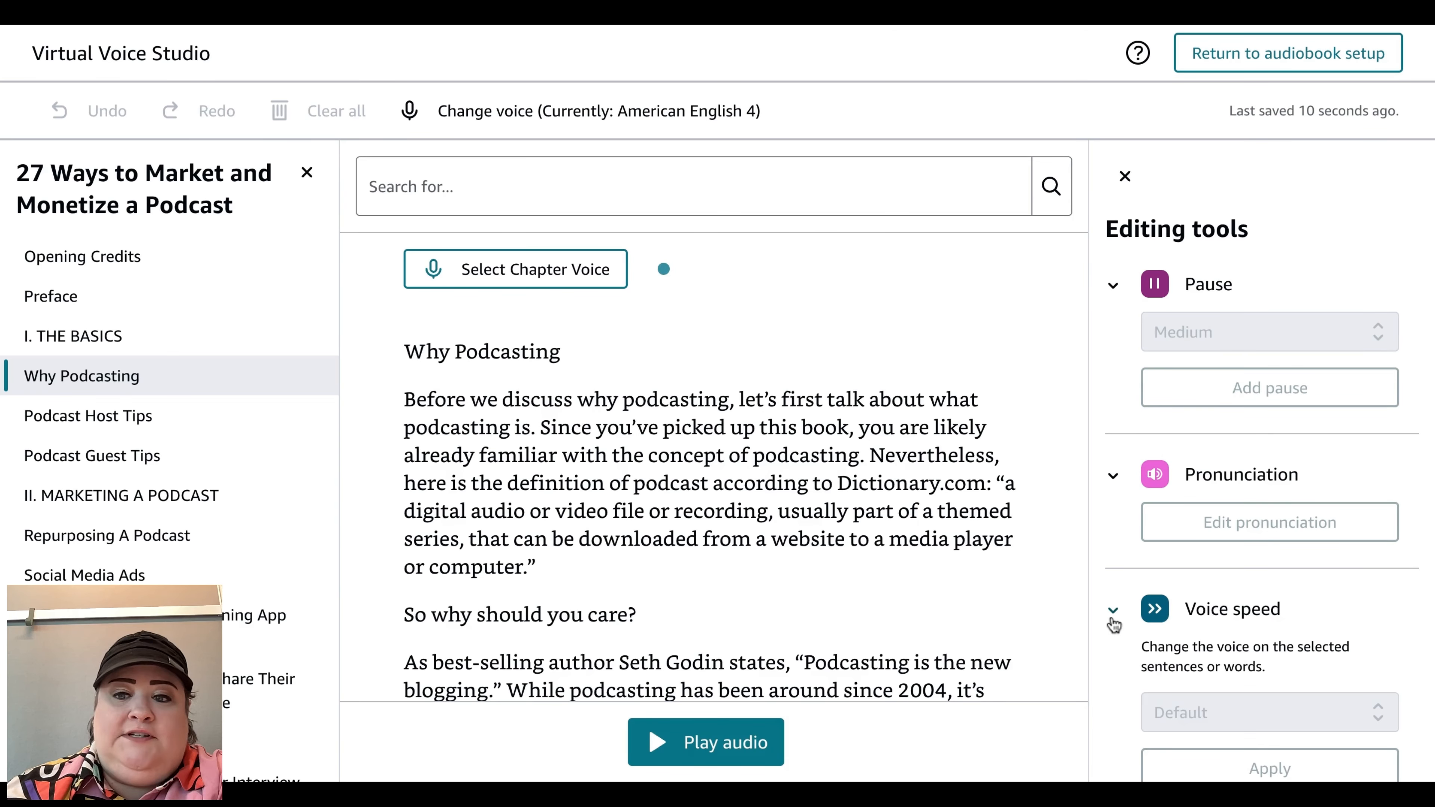
scroll(1113, 624, "down", 1)
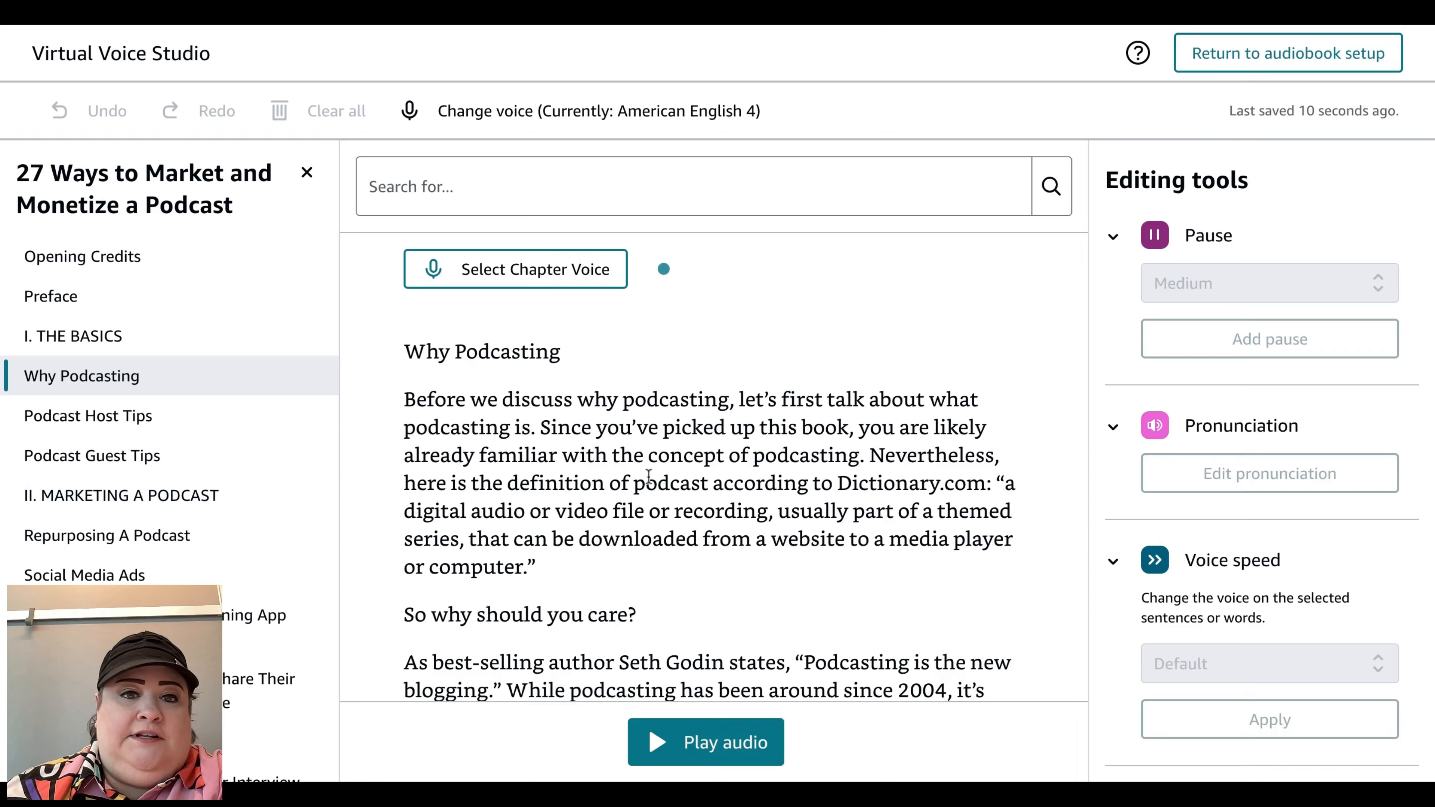
Step: Open the chapter voice selector for Why Podcasting and cancel it
left_click(530, 277)
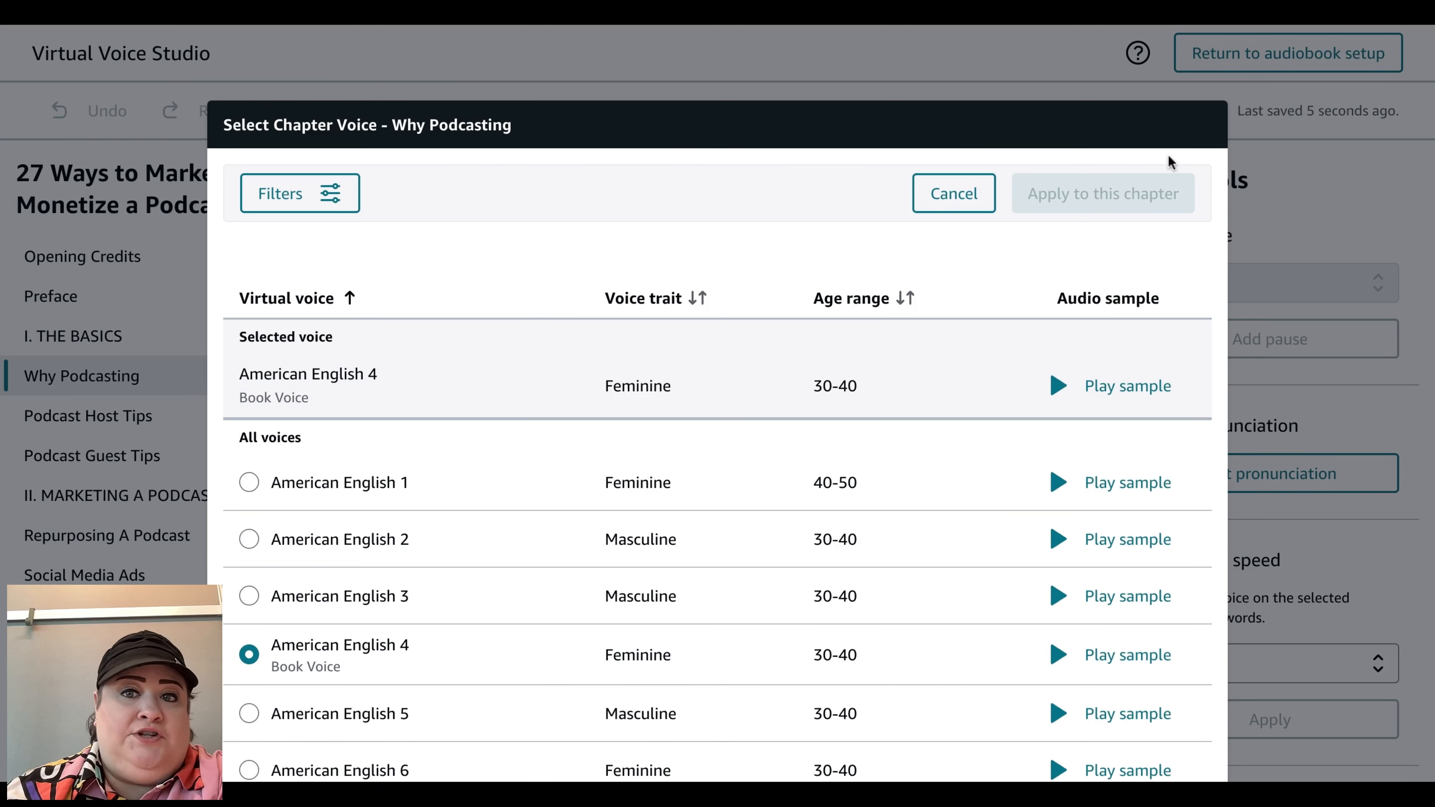
left_click(954, 193)
scroll(768, 509, "down", 3)
scroll(768, 509, "up", 3)
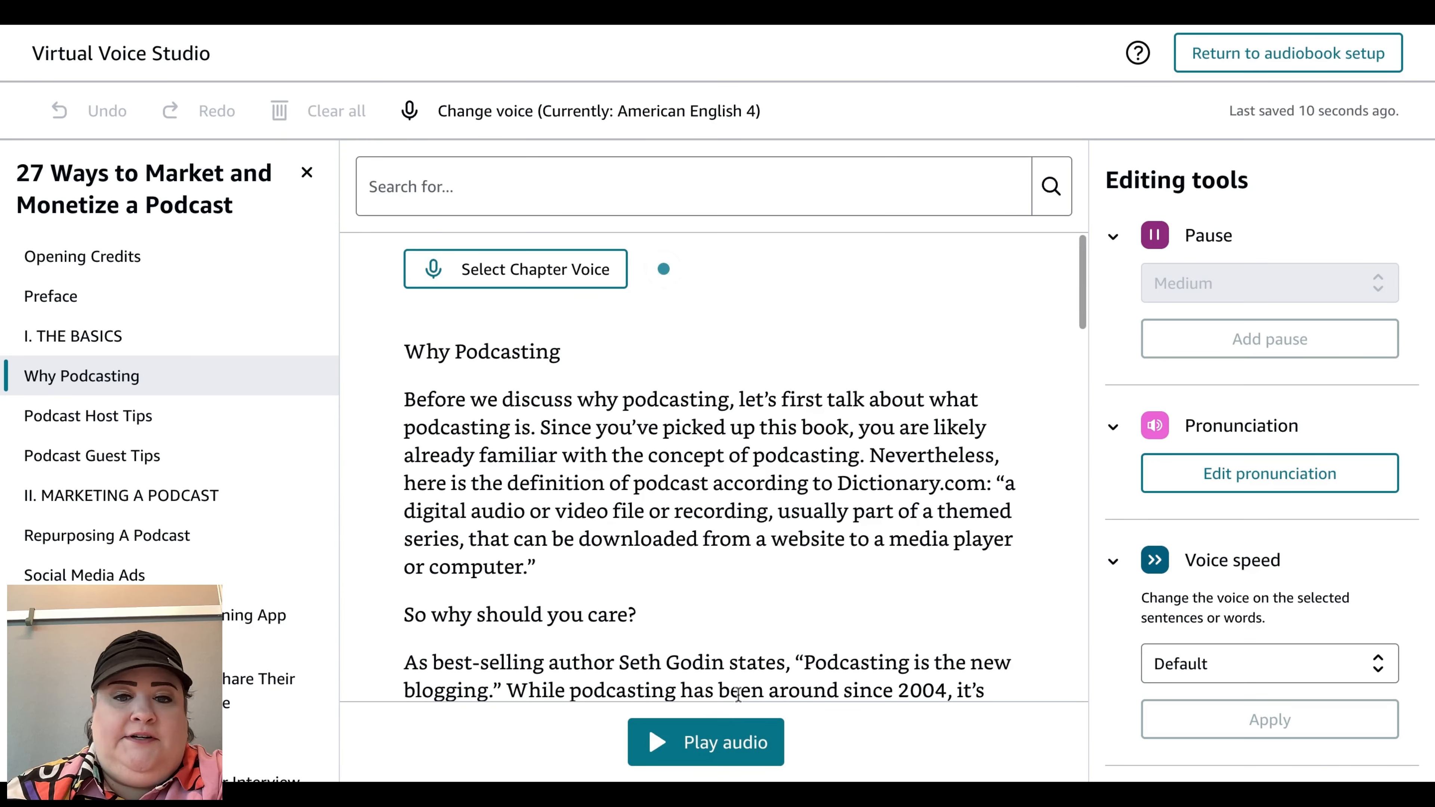
Step: Play and pause the chapter audio preview, and browse the chapter list
left_click(713, 743)
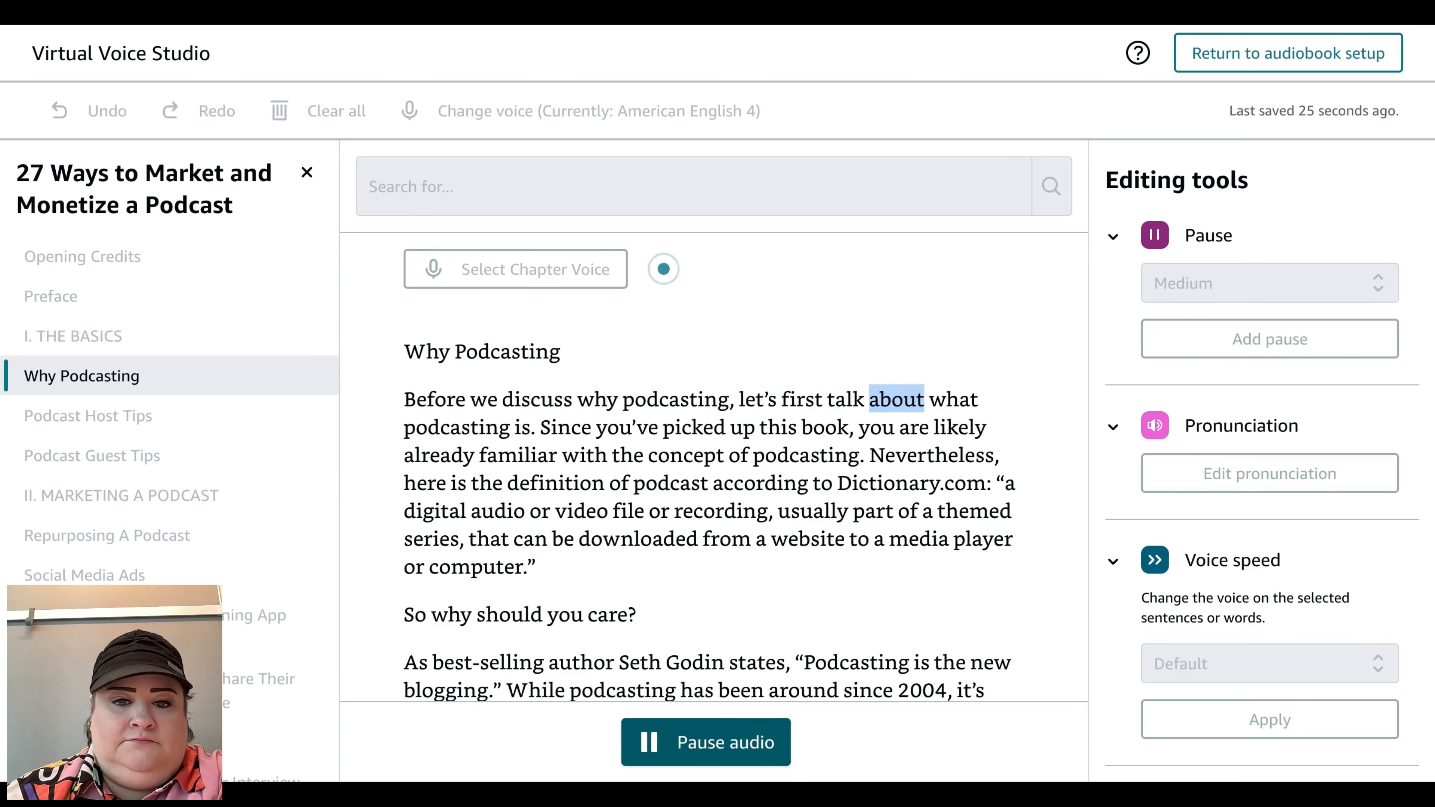
left_click(714, 743)
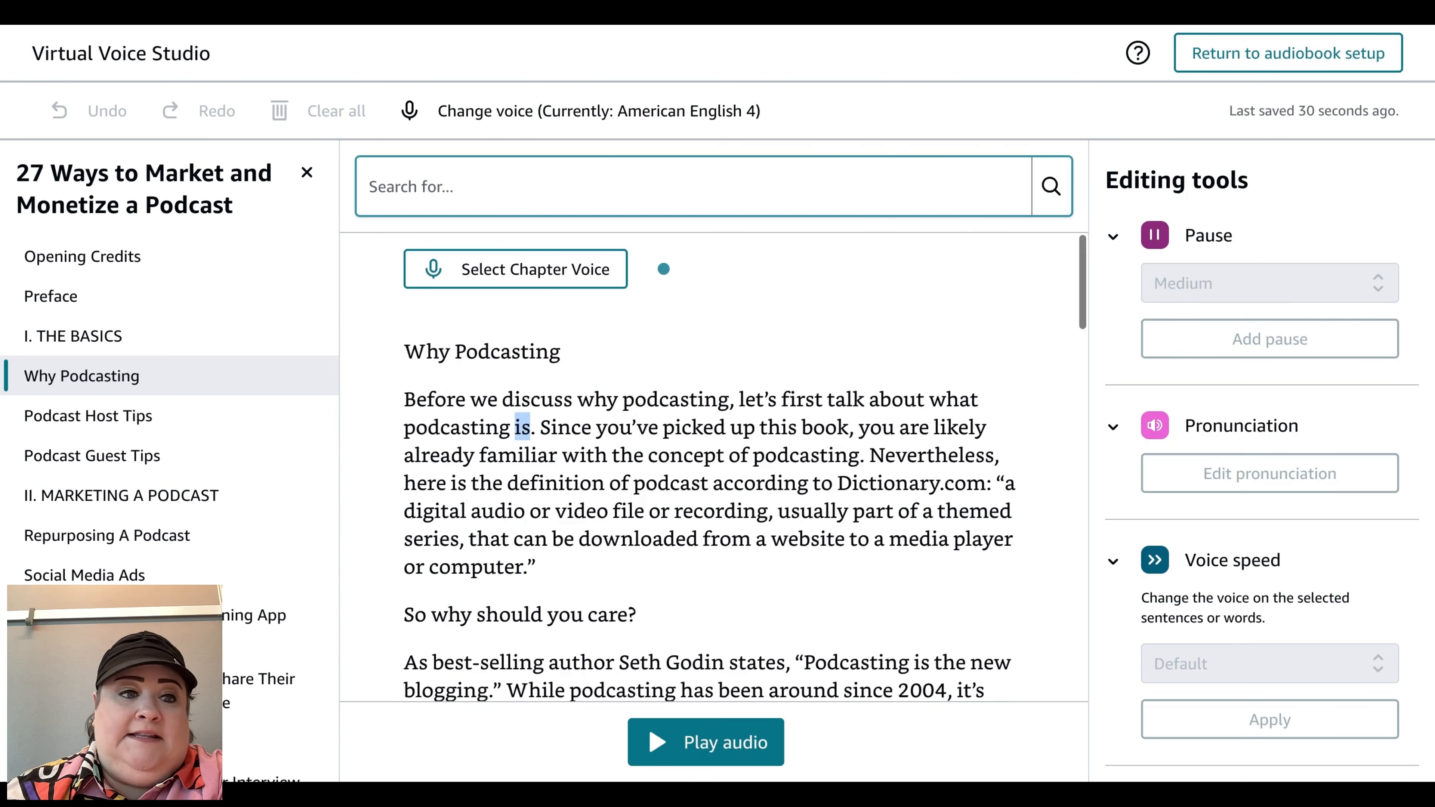
scroll(299, 533, "down", 10)
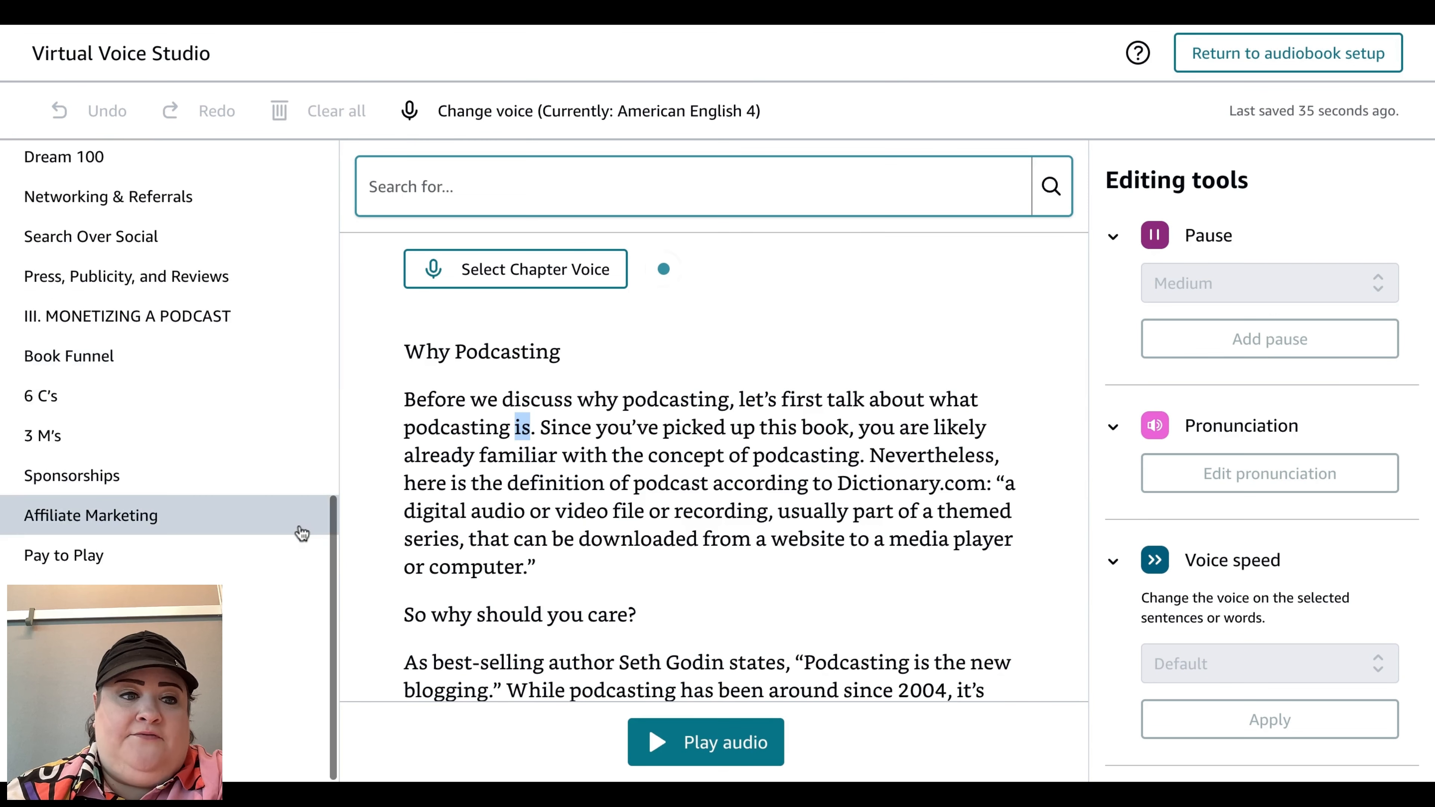
scroll(298, 531, "up", 10)
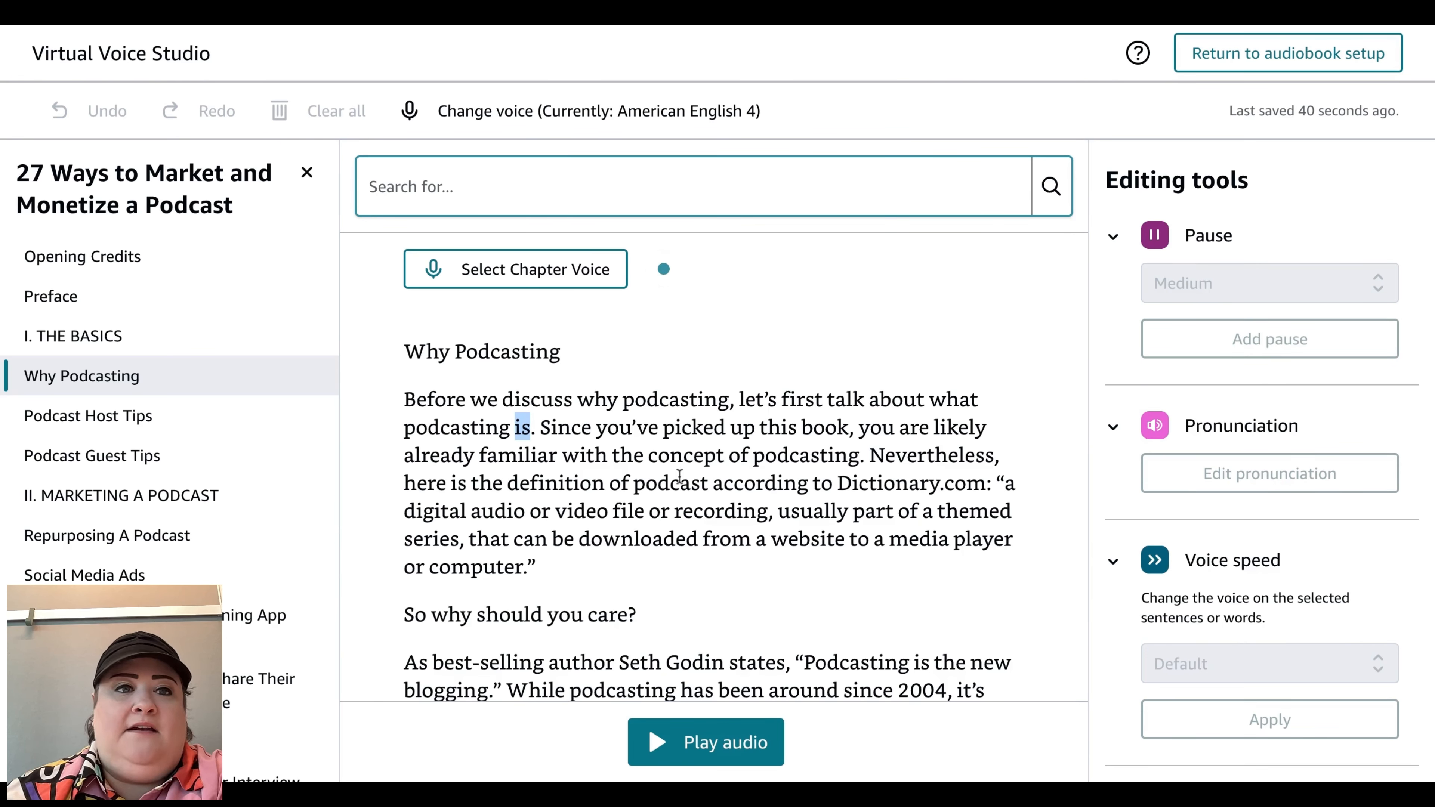
Step: Go back to the bookshelf, open KDP Select enrollment for the 27 Ways eBook and cancel the enrollment dialog
left_click(22, 12)
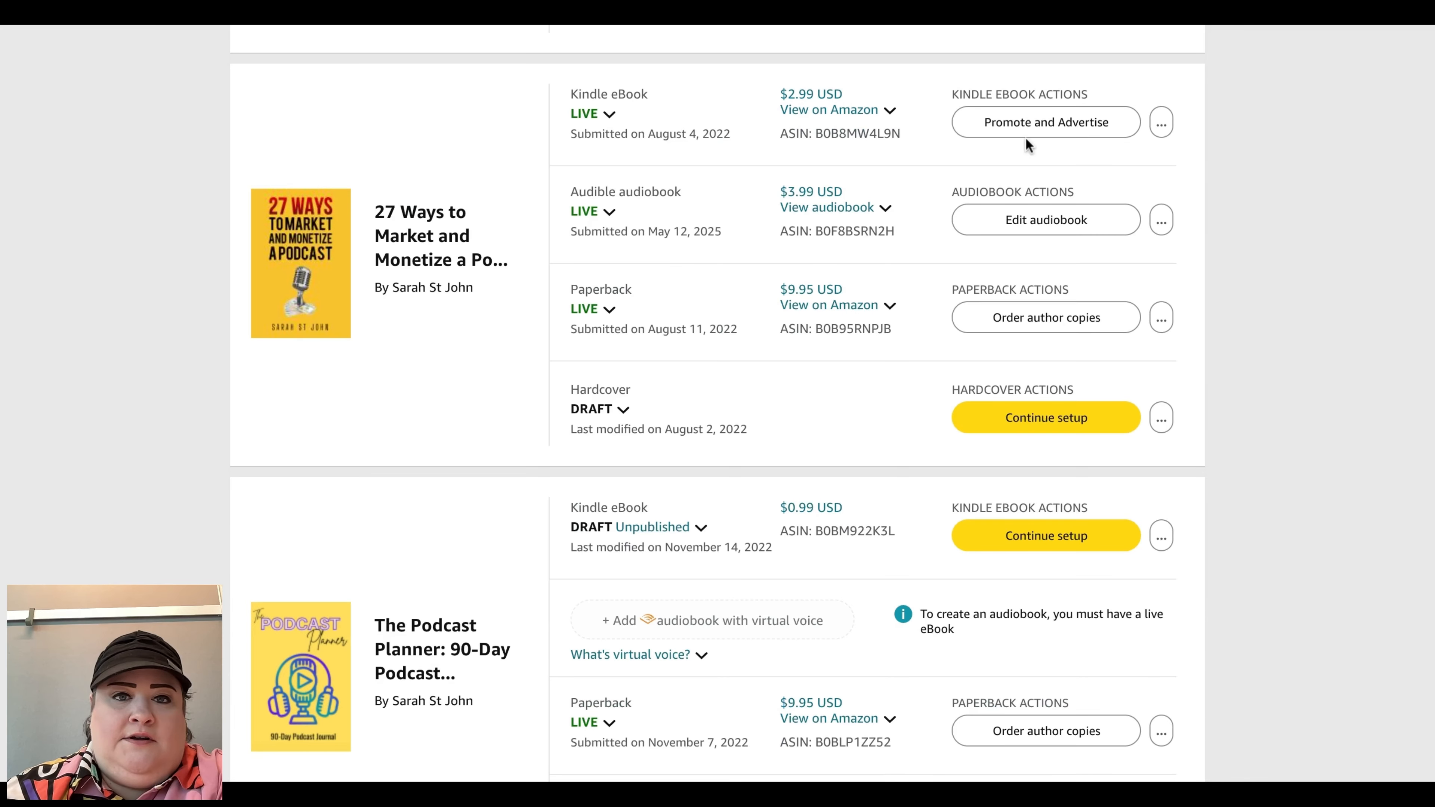
mouse_move(1161, 122)
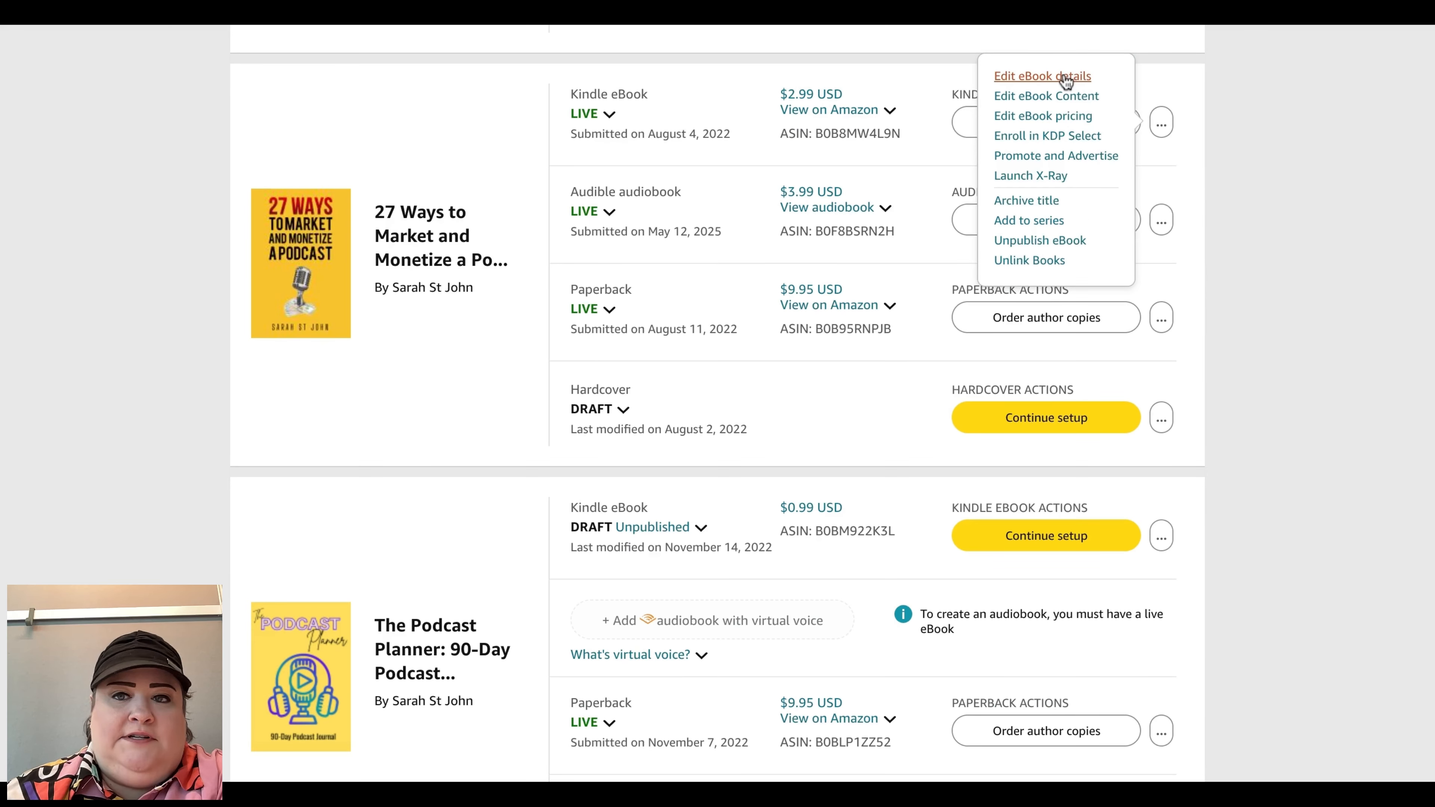
left_click(1065, 79)
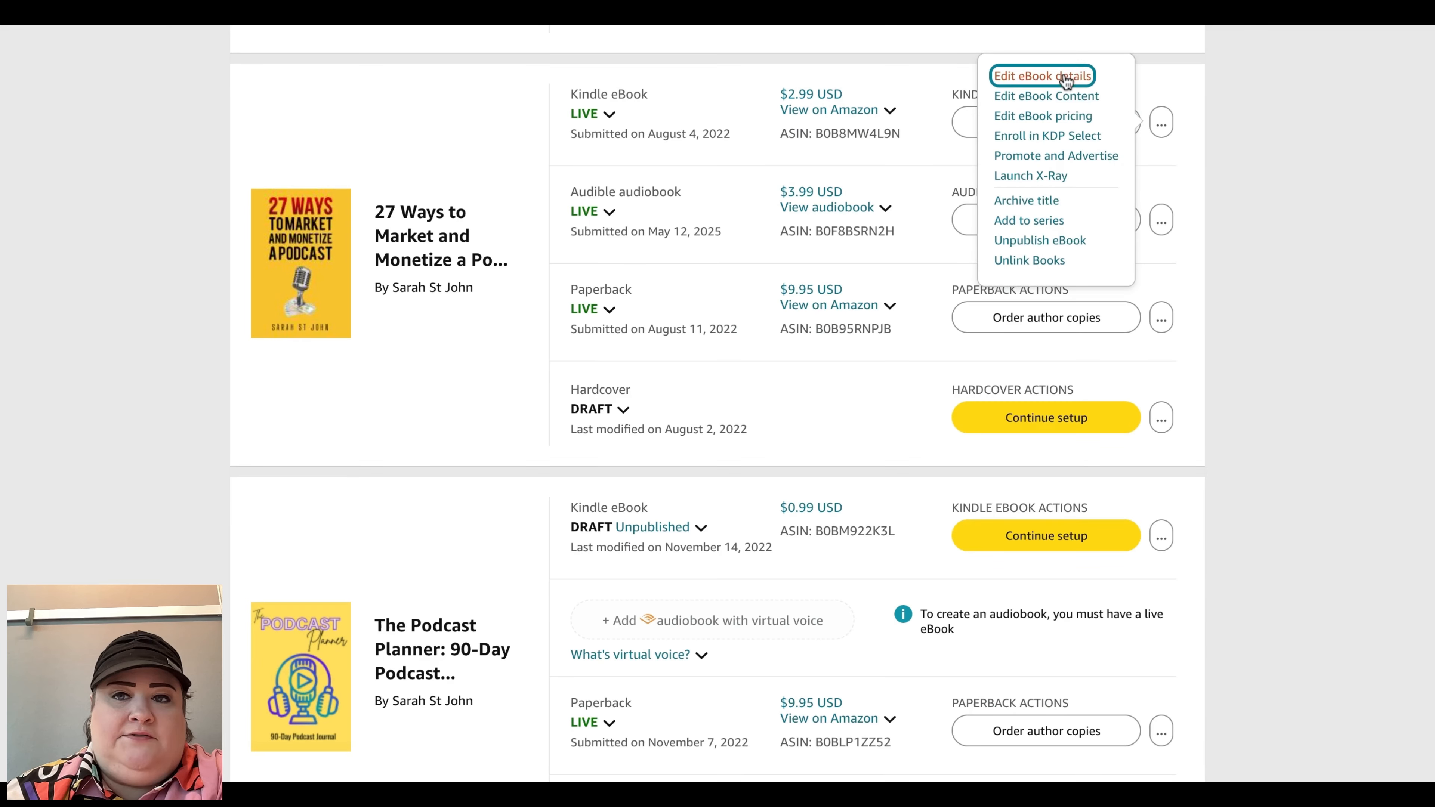
left_click(1086, 138)
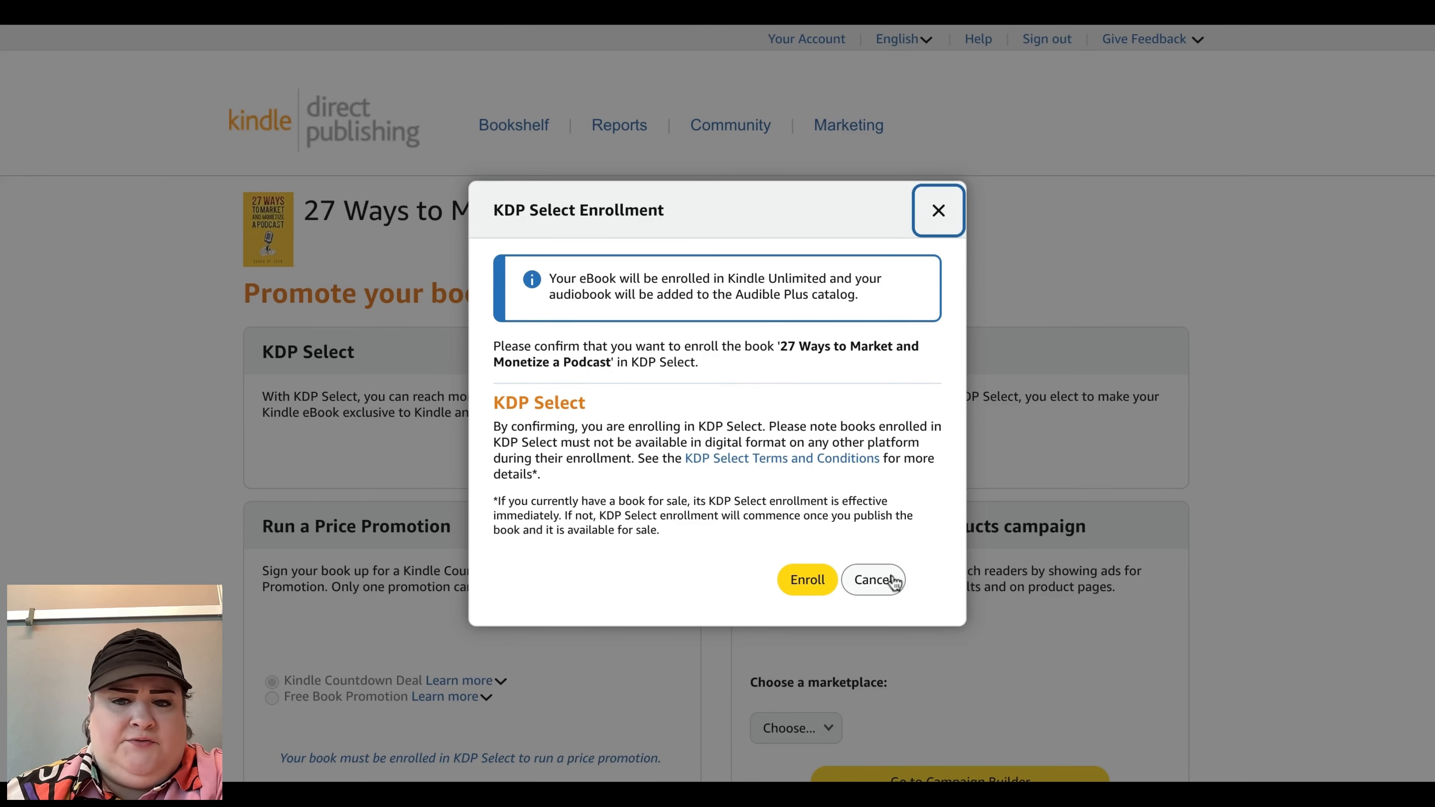
left_click(874, 579)
Step: Review the promotion page's KDP Select, price promotion and Sponsored Products sections and their explanations
scroll(893, 582, "down", 1)
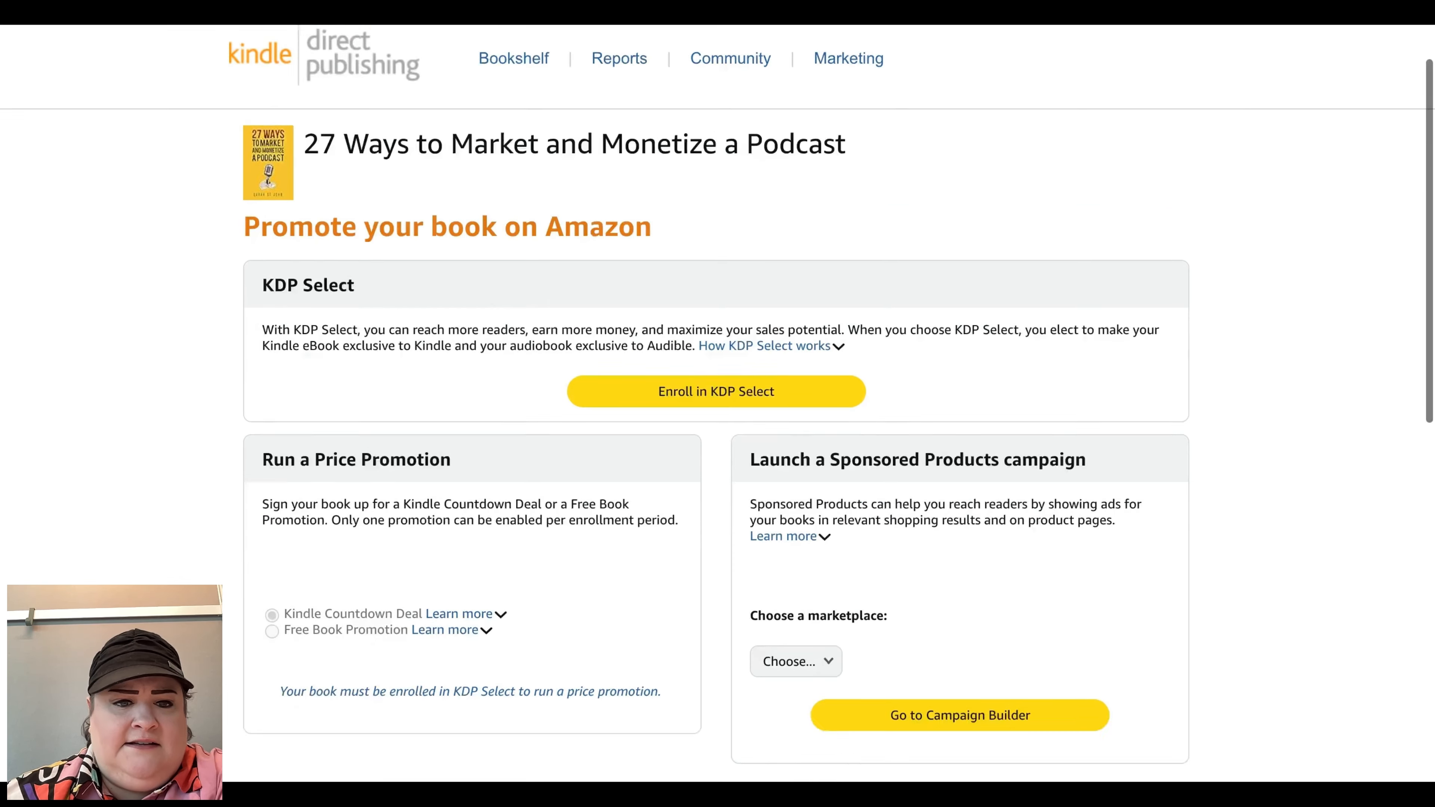
scroll(717, 396, "down", 5)
scroll(717, 396, "up", 6)
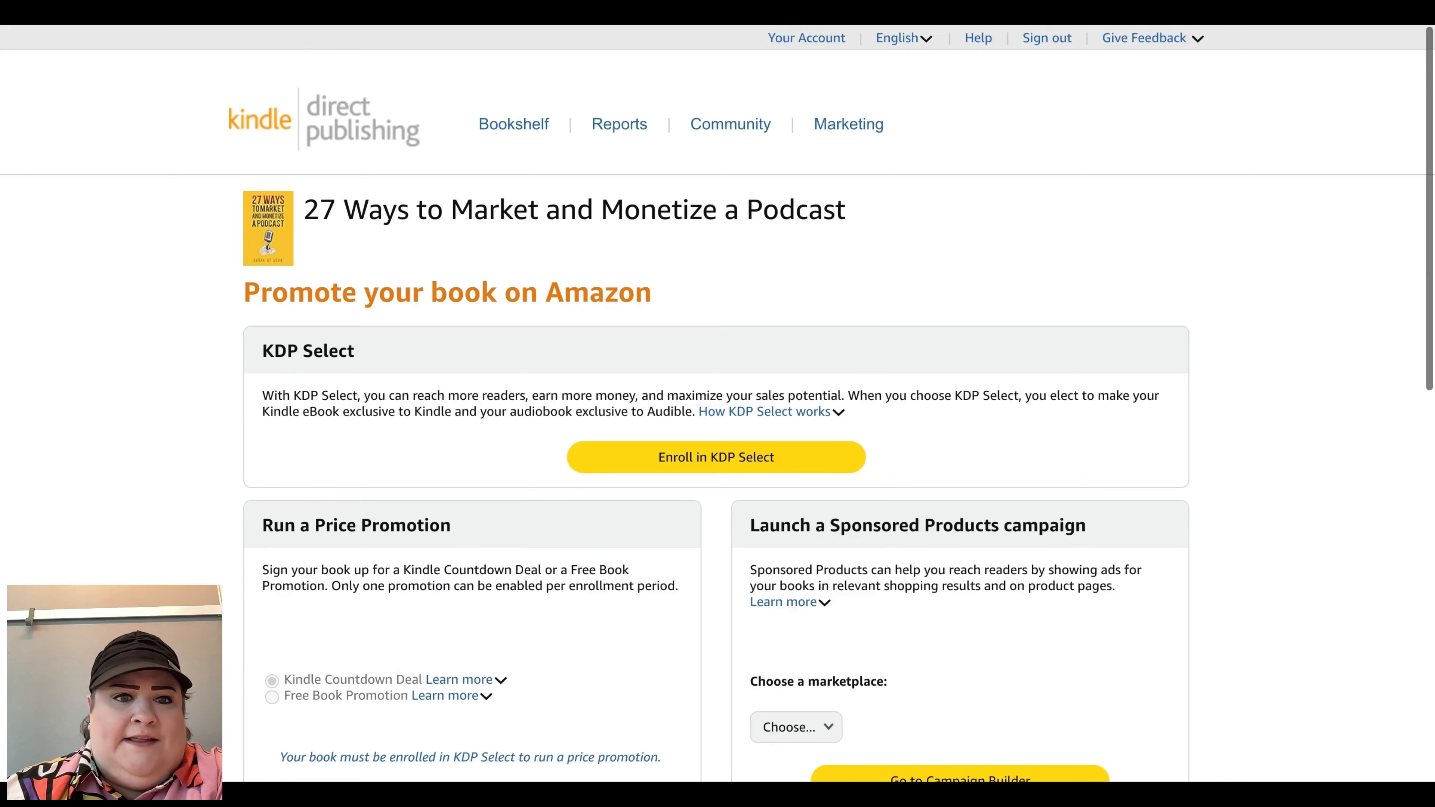
scroll(716, 396, "down", 2)
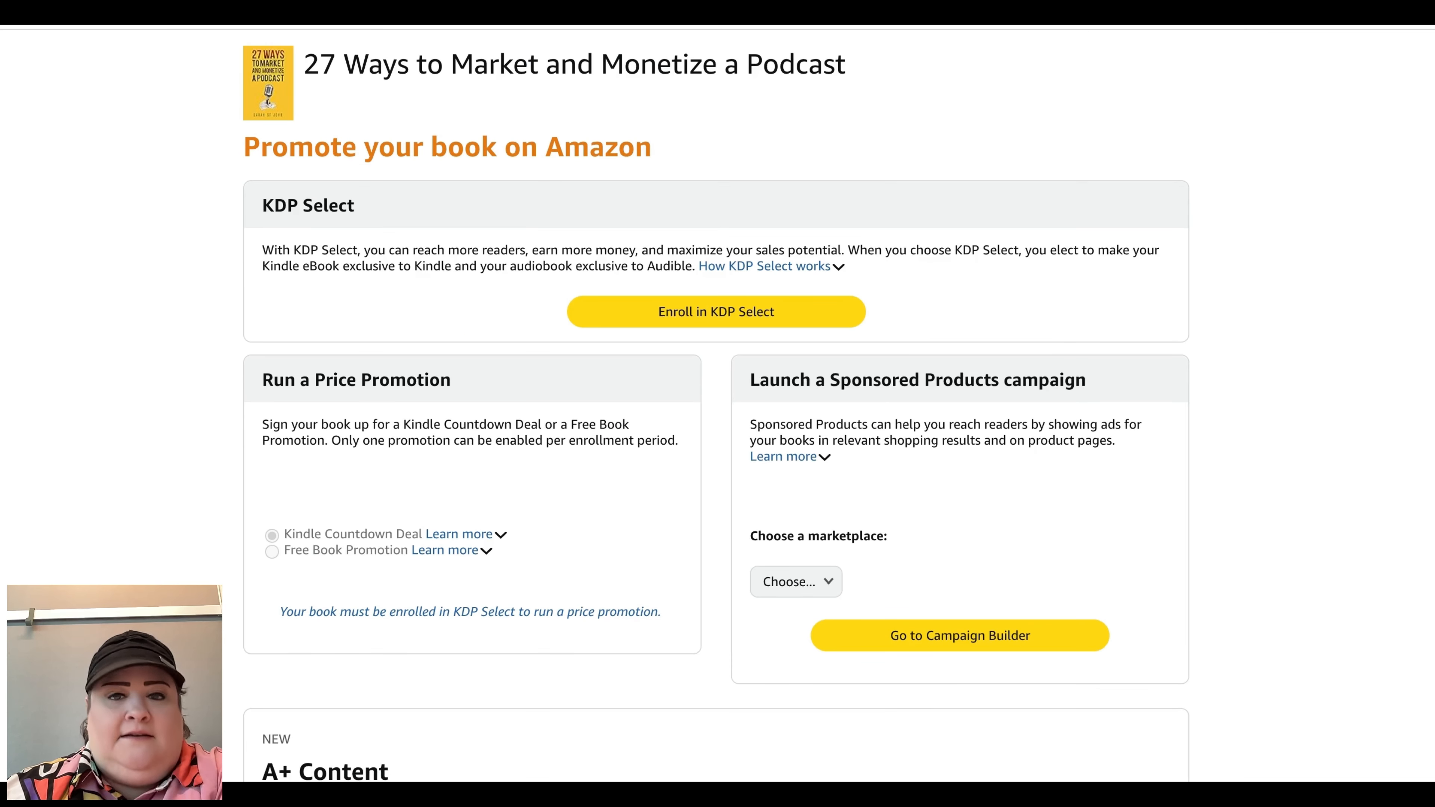
scroll(522, 633, "down", 3)
left_click(456, 353)
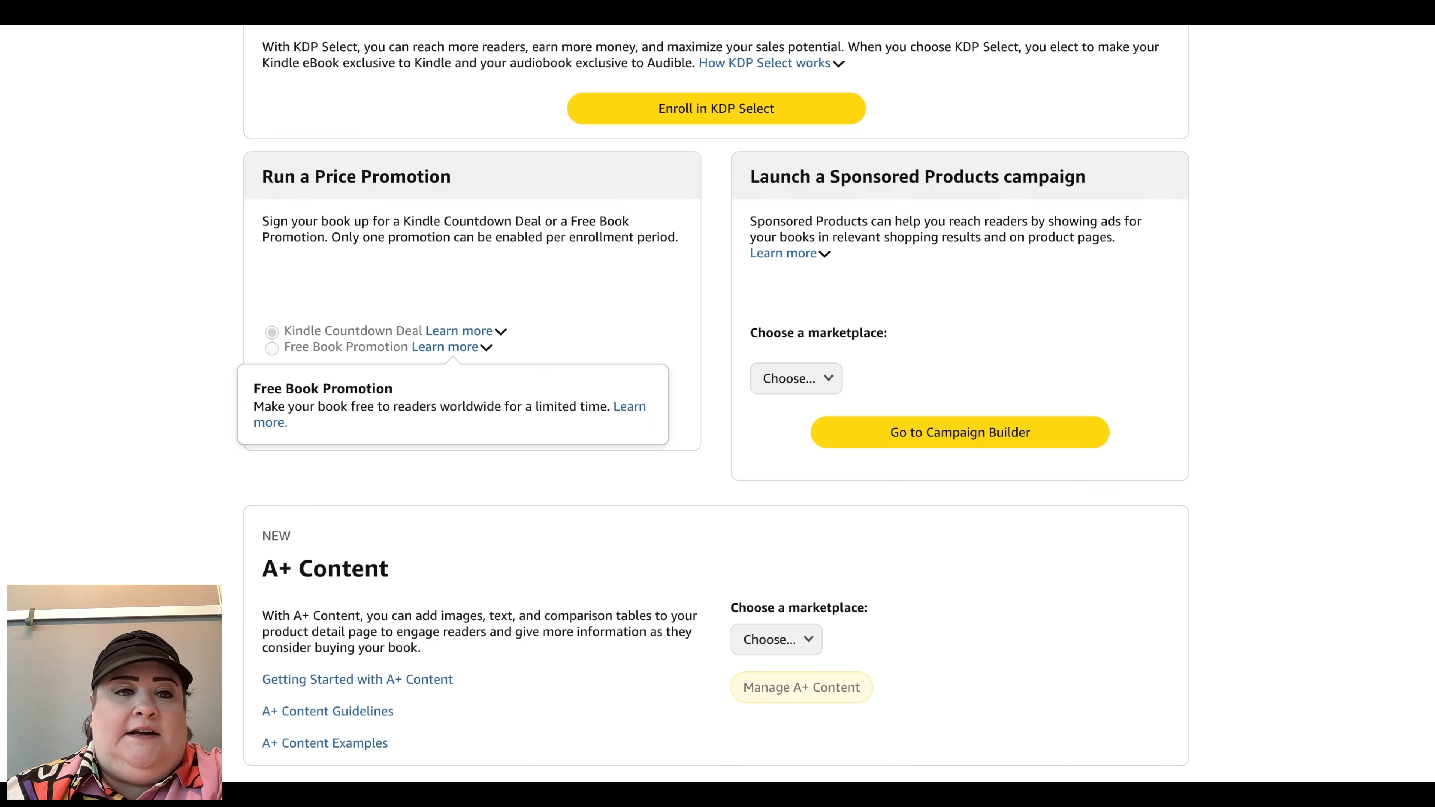
left_click(467, 332)
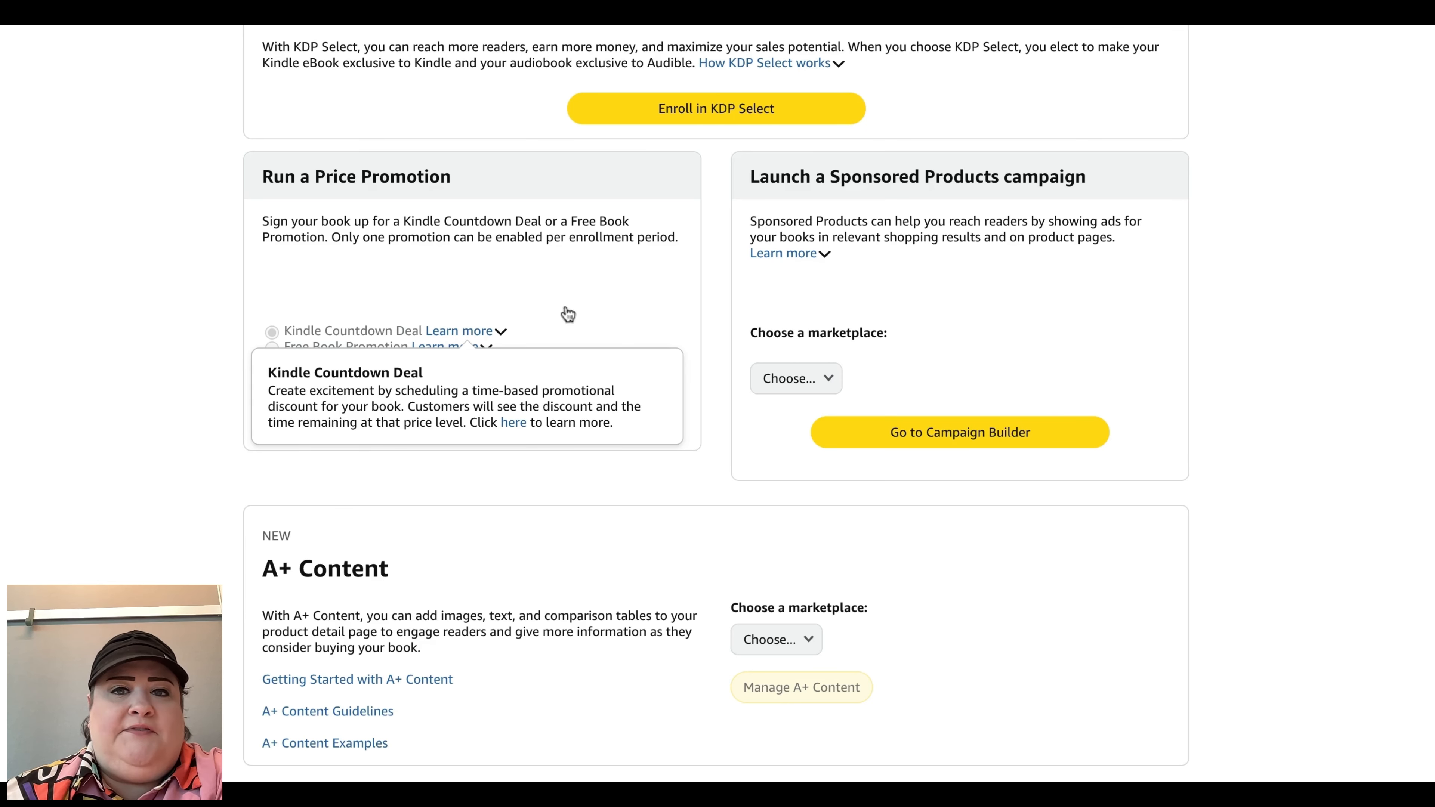
left_click(732, 250)
scroll(732, 251, "up", 1)
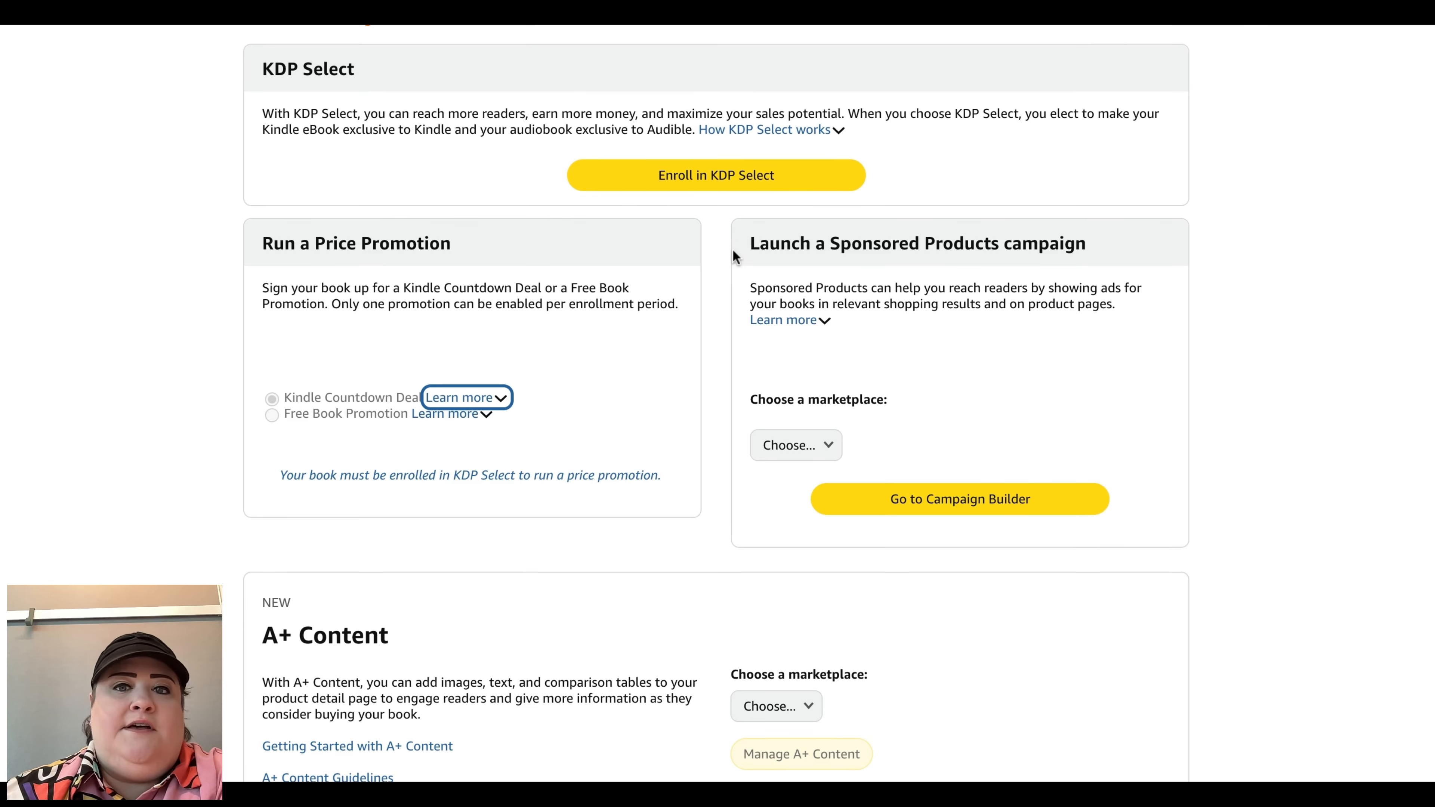
Step: Choose Amazon.com as the marketplace and start a new Sponsored Products campaign in the campaign builder
left_click(749, 131)
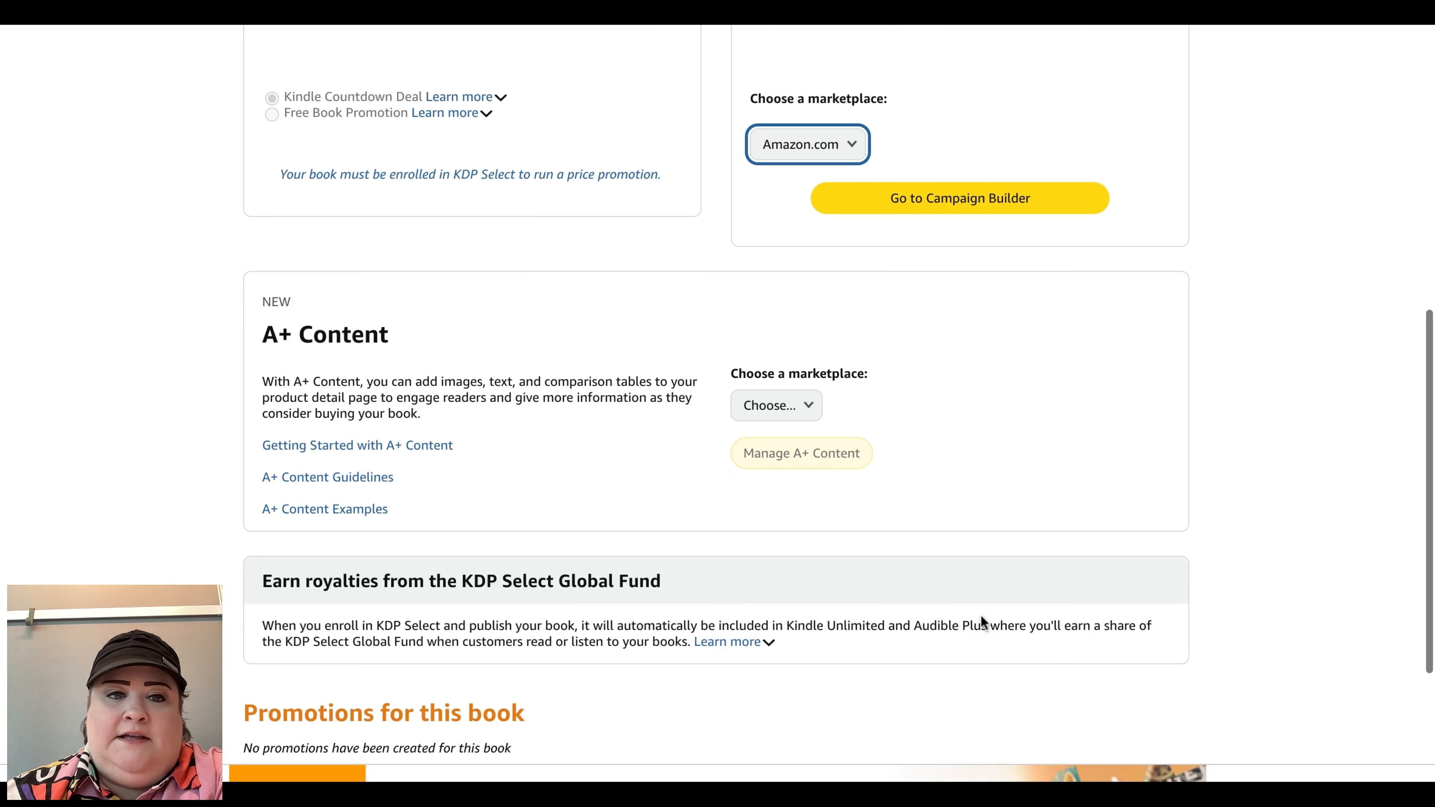
scroll(981, 613, "up", 1)
left_click(947, 254)
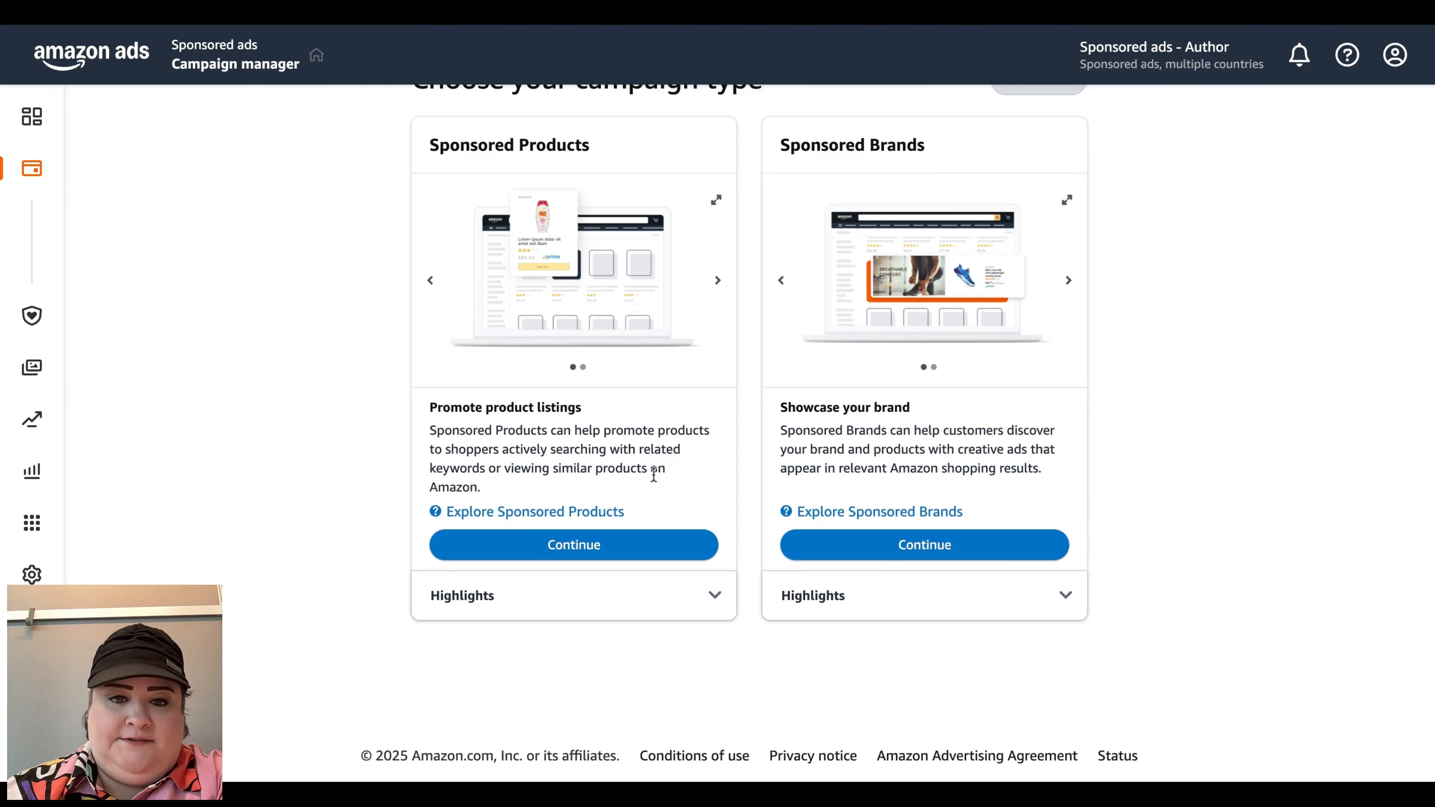
left_click(627, 545)
scroll(816, 514, "down", 15)
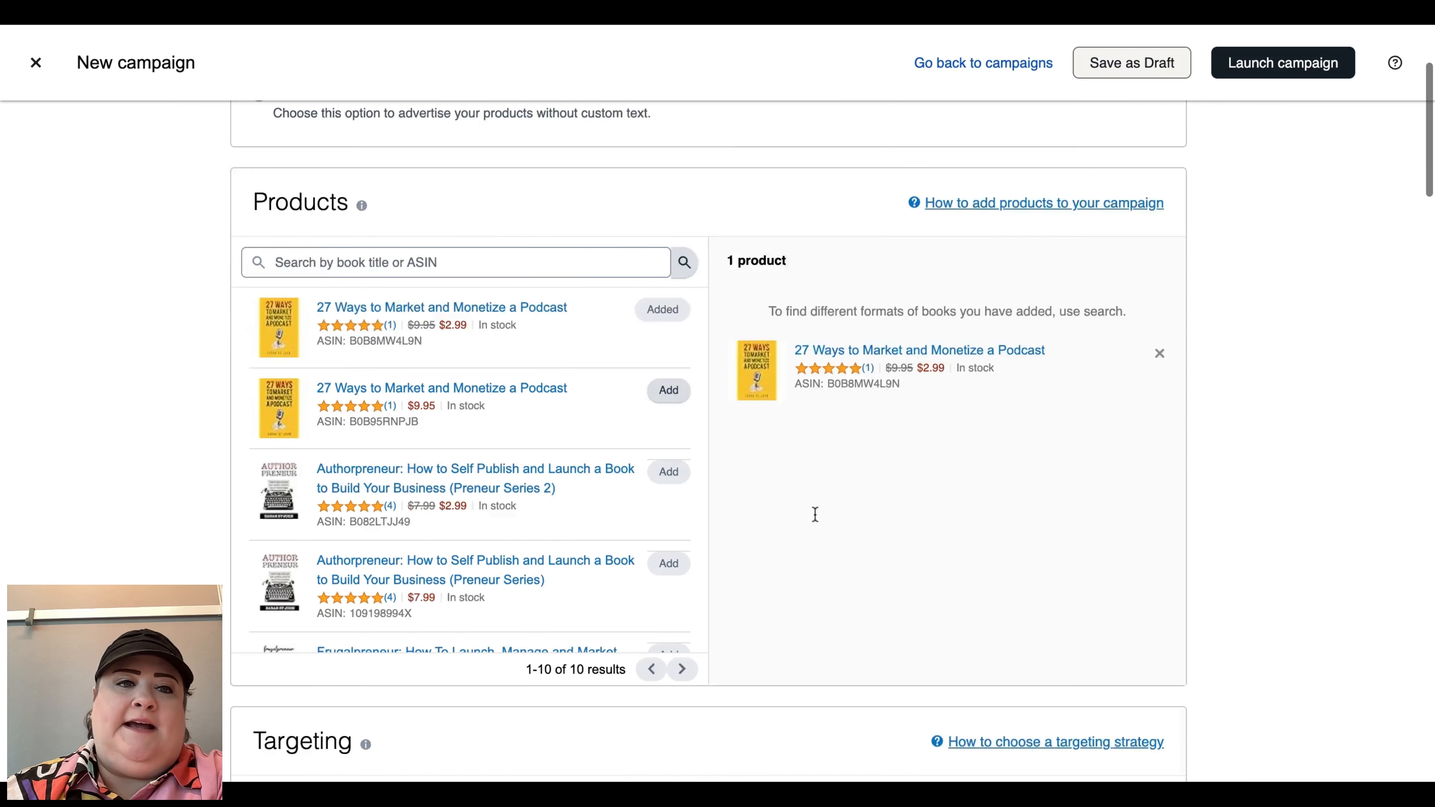
Step: Choose the Standard ad format for the campaign and review its automatic targeting and default bid sections
scroll(708, 447, "down", 4)
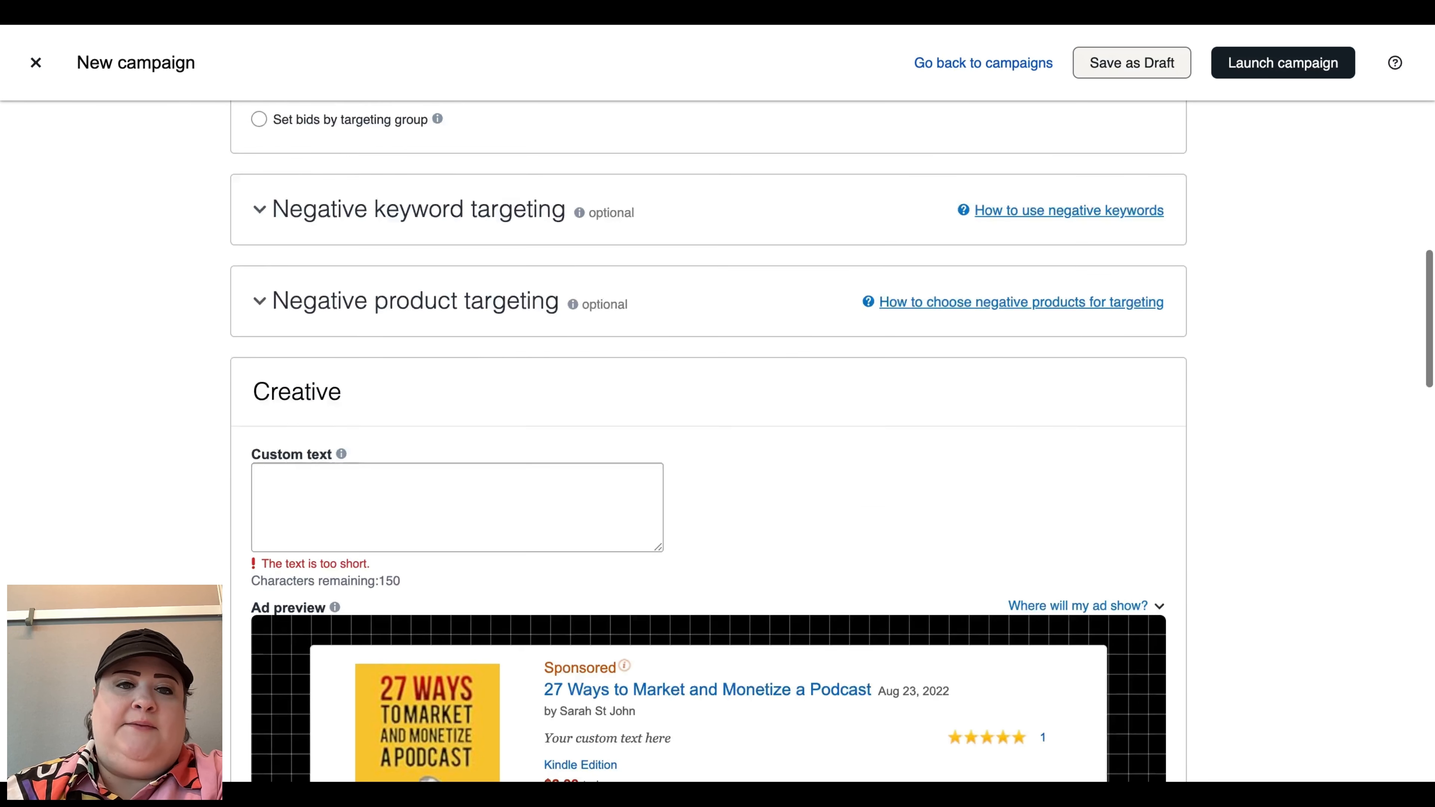
scroll(708, 447, "up", 15)
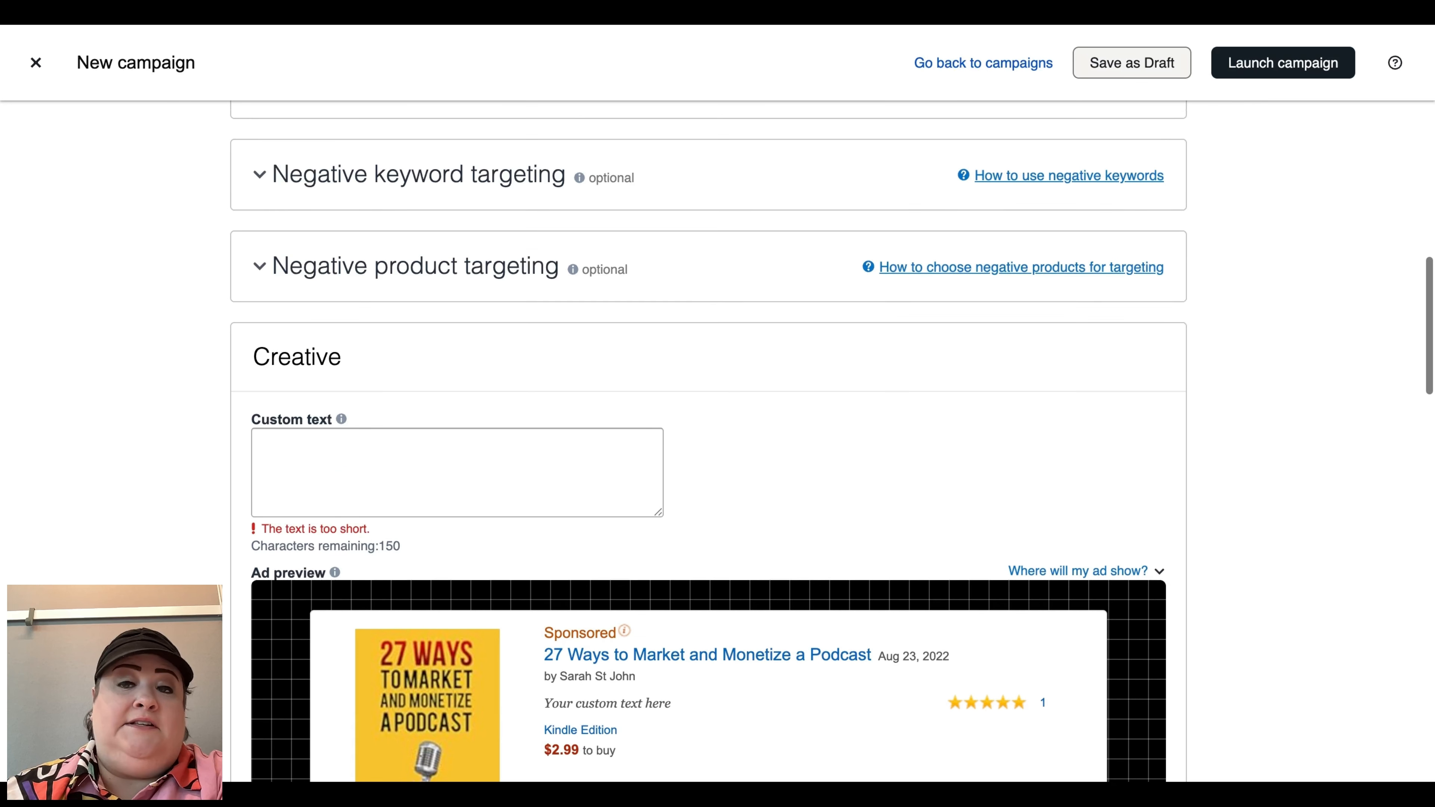
left_click(259, 293)
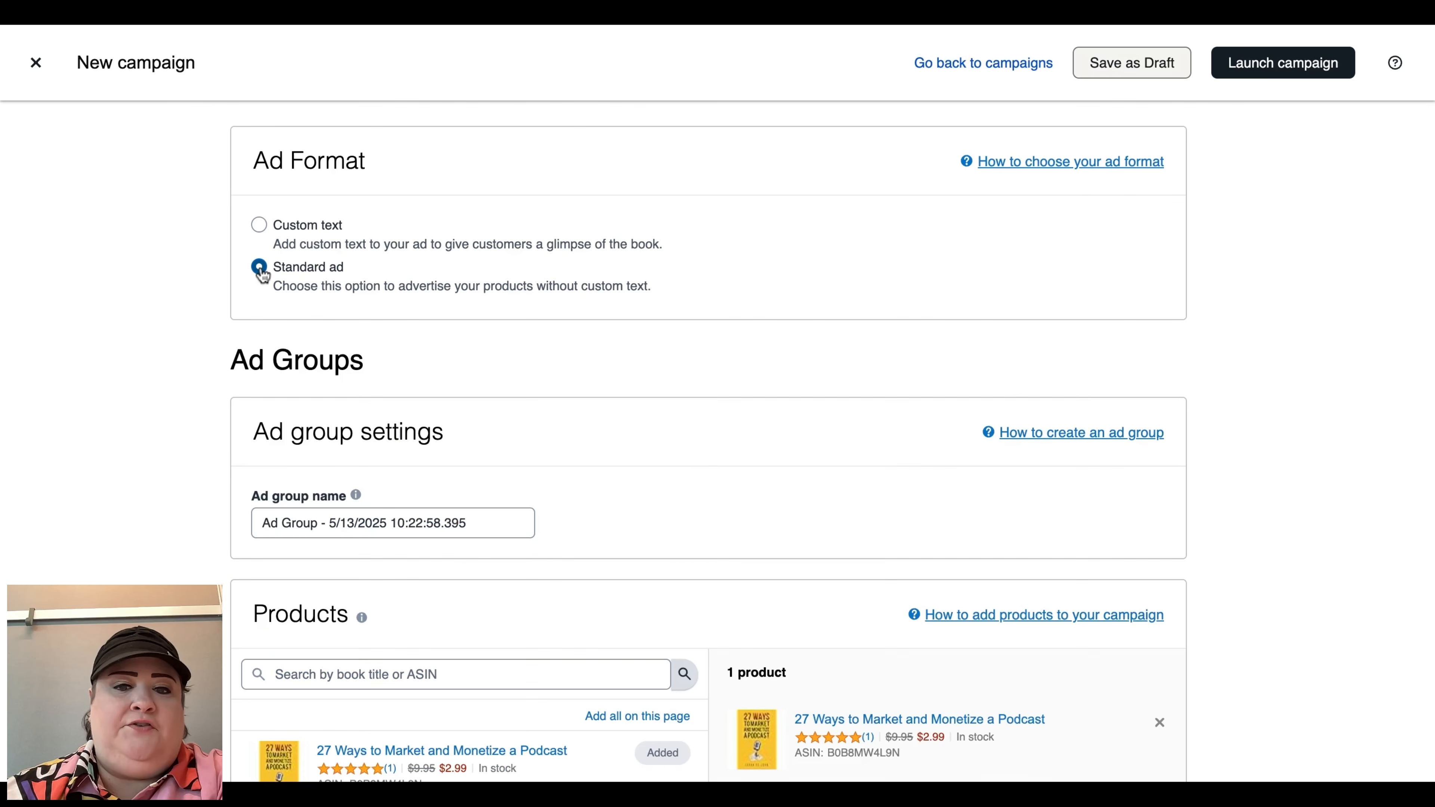
scroll(401, 160, "down", 16)
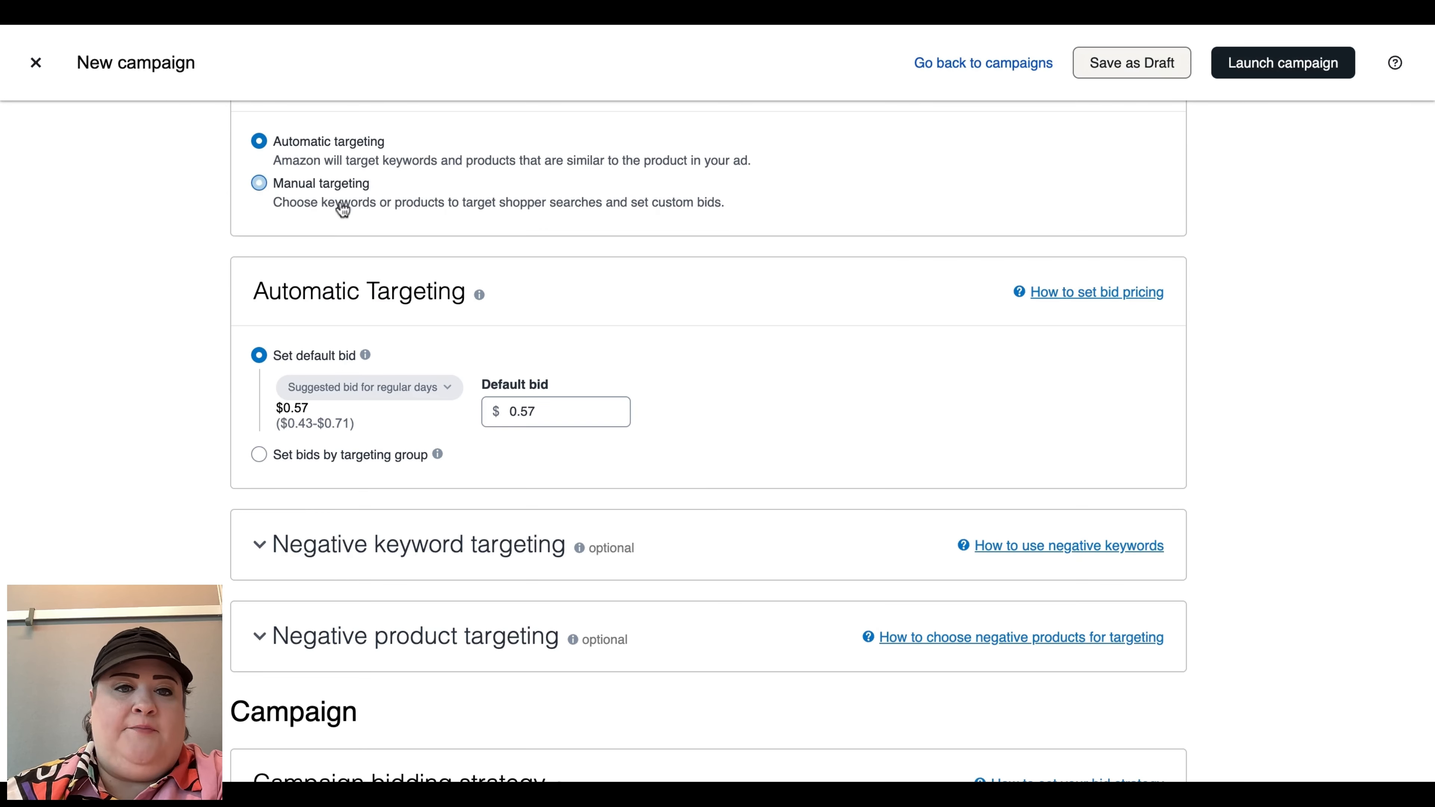
scroll(684, 436, "down", 3)
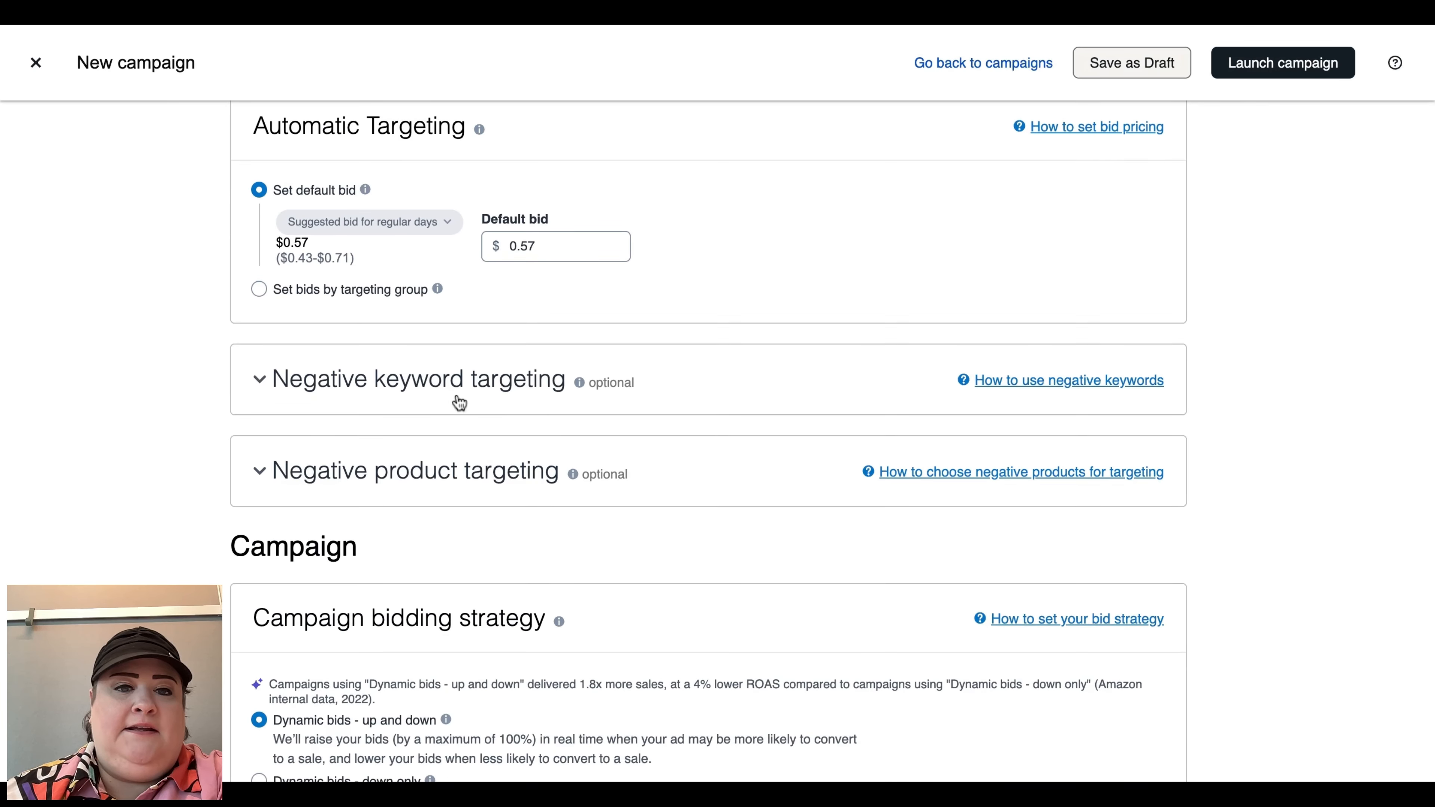
scroll(456, 537, "down", 20)
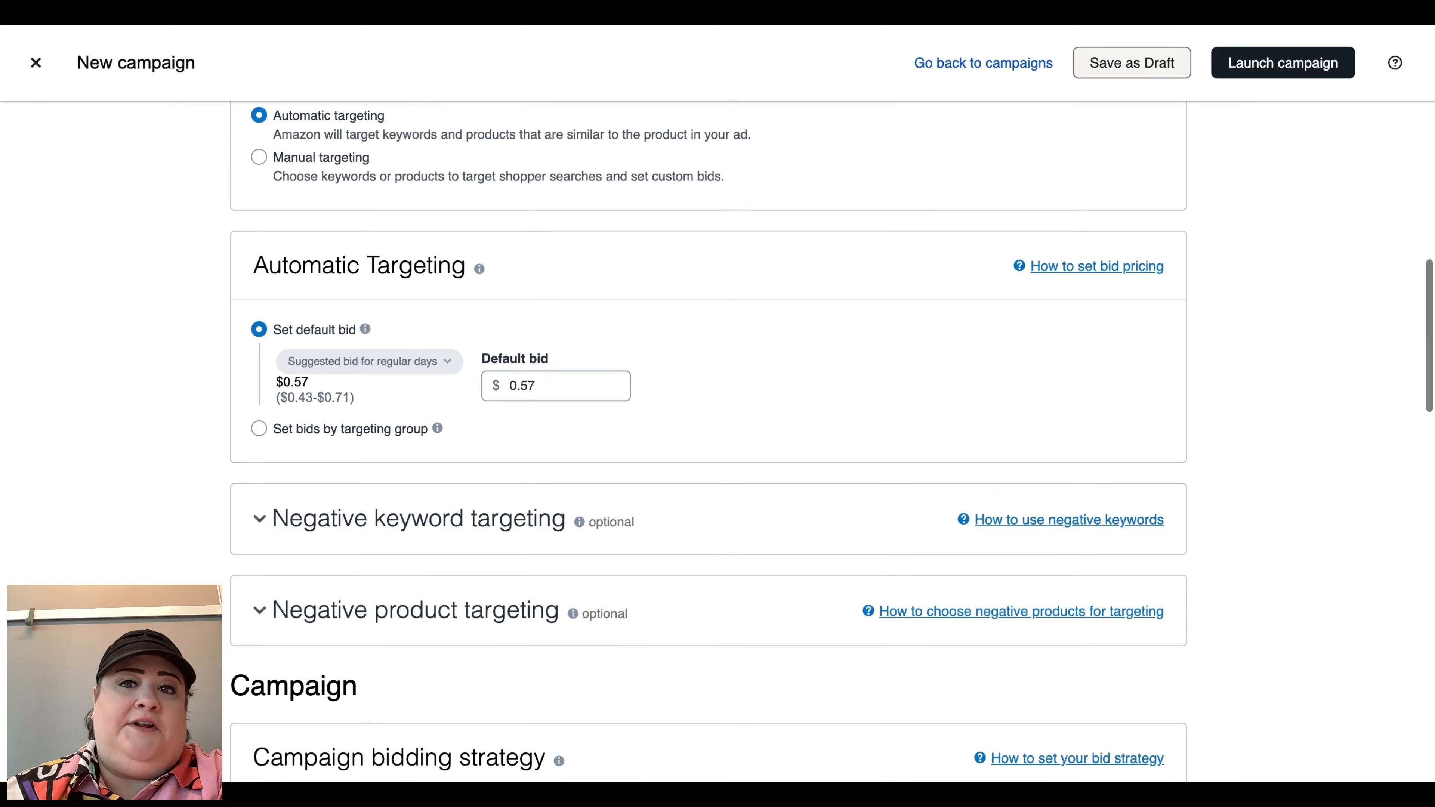
scroll(717, 396, "up", 15)
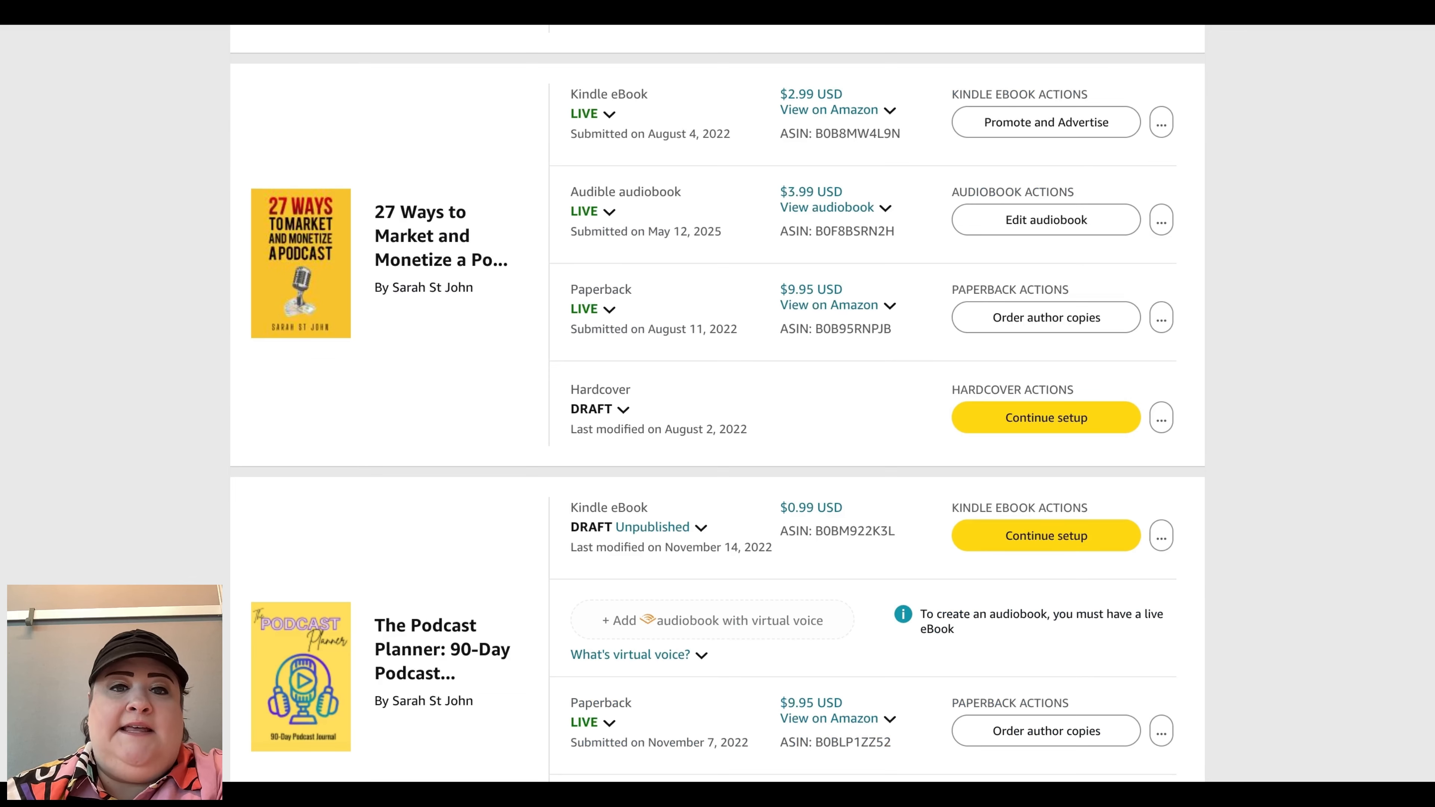
Step: Order one author copy of the 27 Ways paperback for Amazon.com, add it to the cart, then delete it from the cart
left_click(1055, 333)
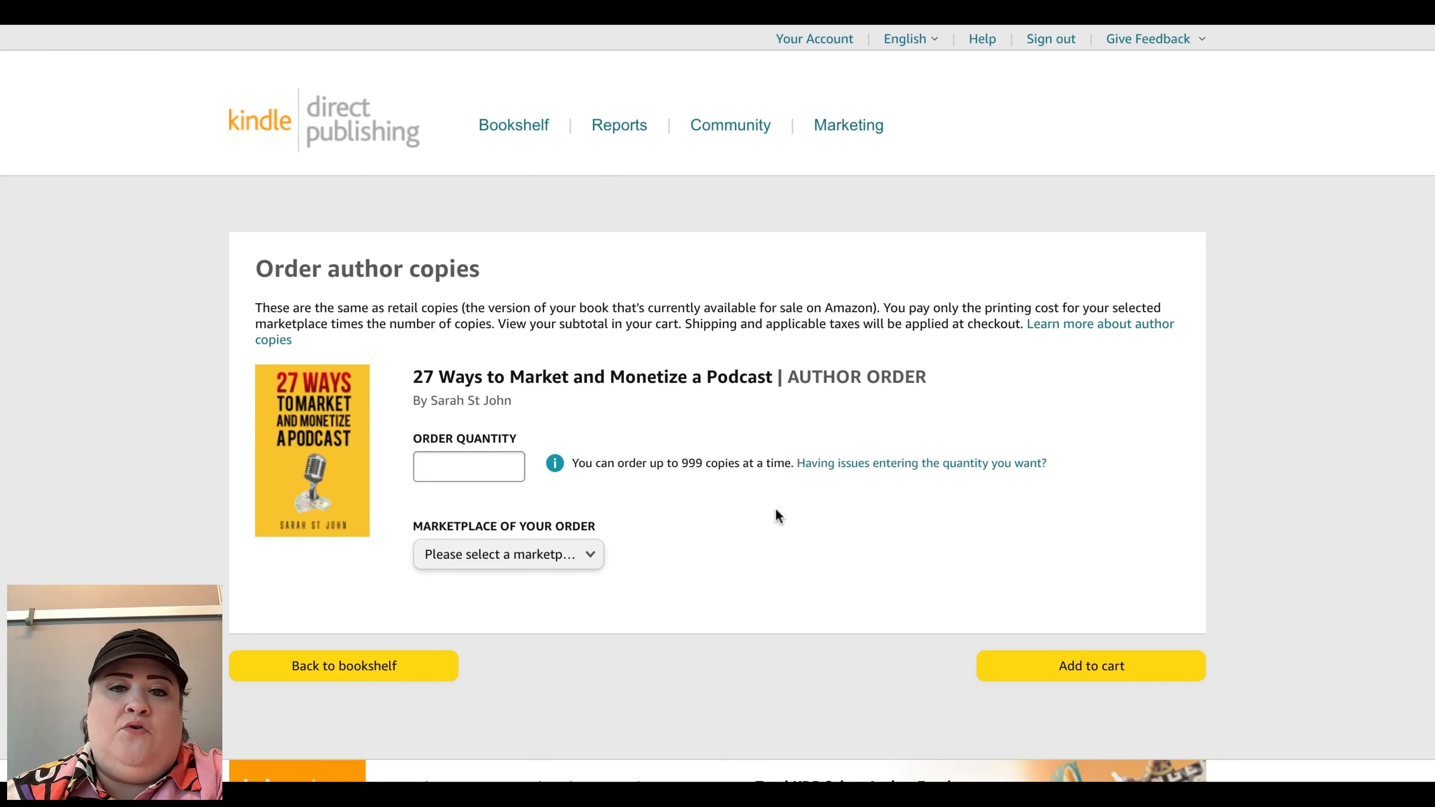
scroll(775, 512, "down", 3)
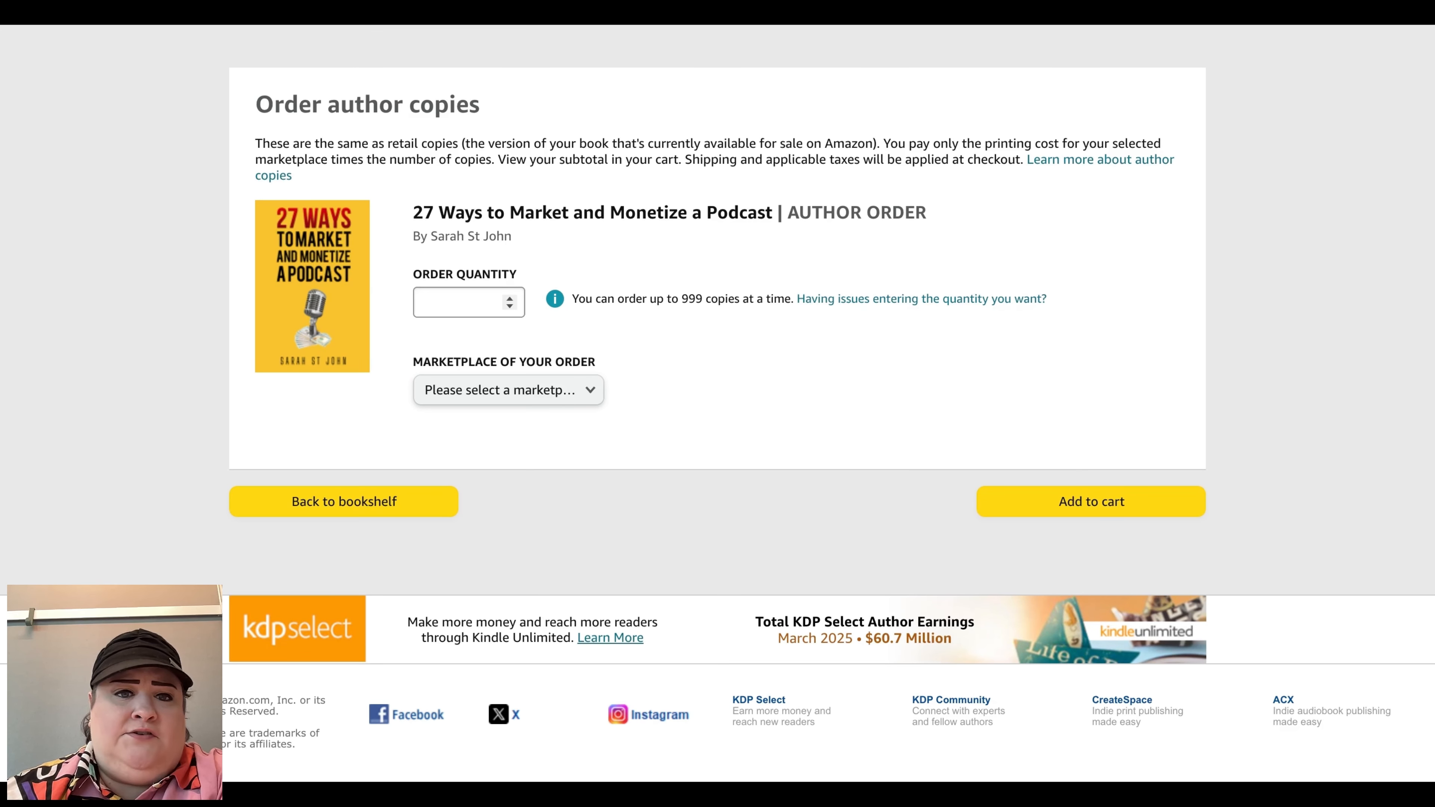
left_click(510, 298)
left_click(591, 397)
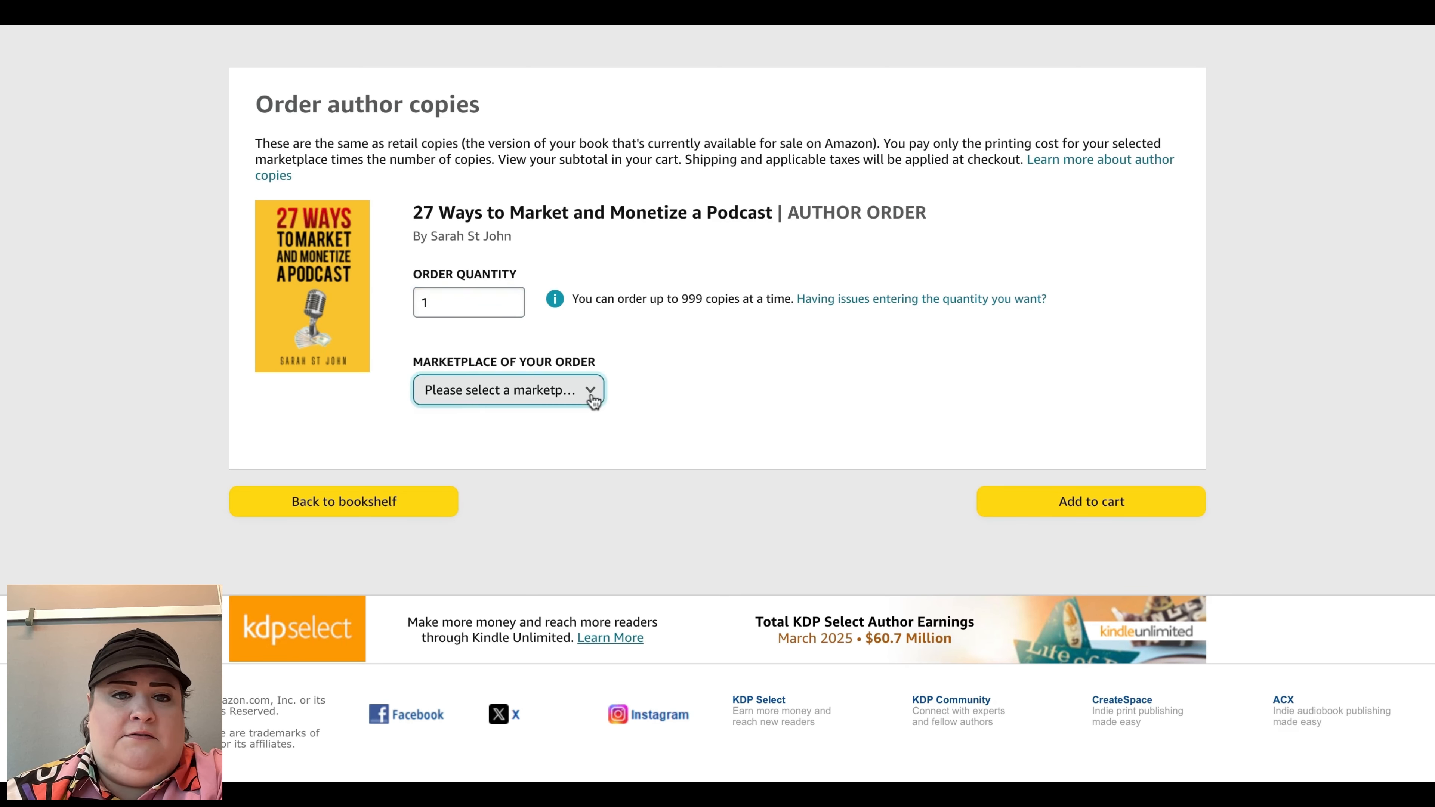
left_click(542, 426)
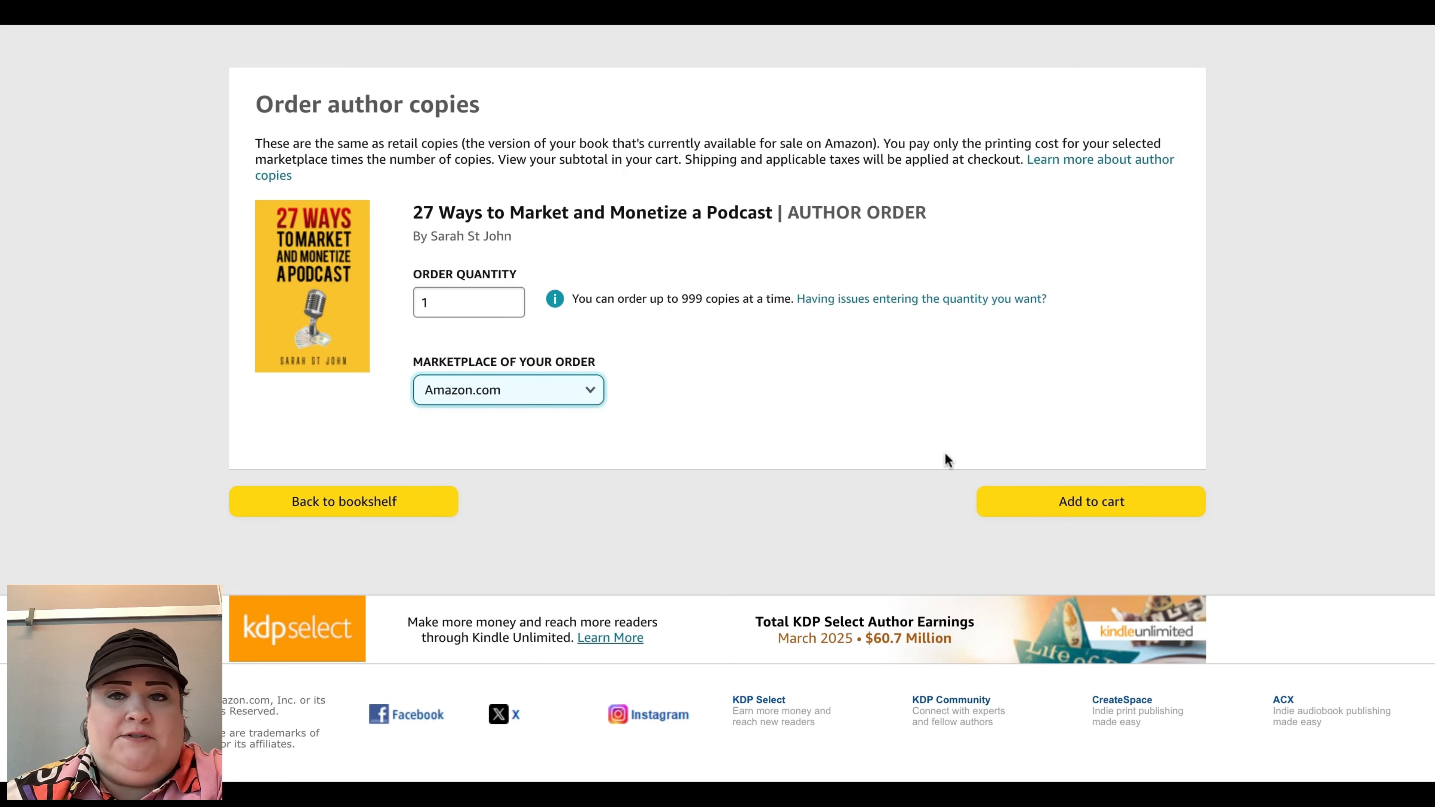
left_click(1031, 507)
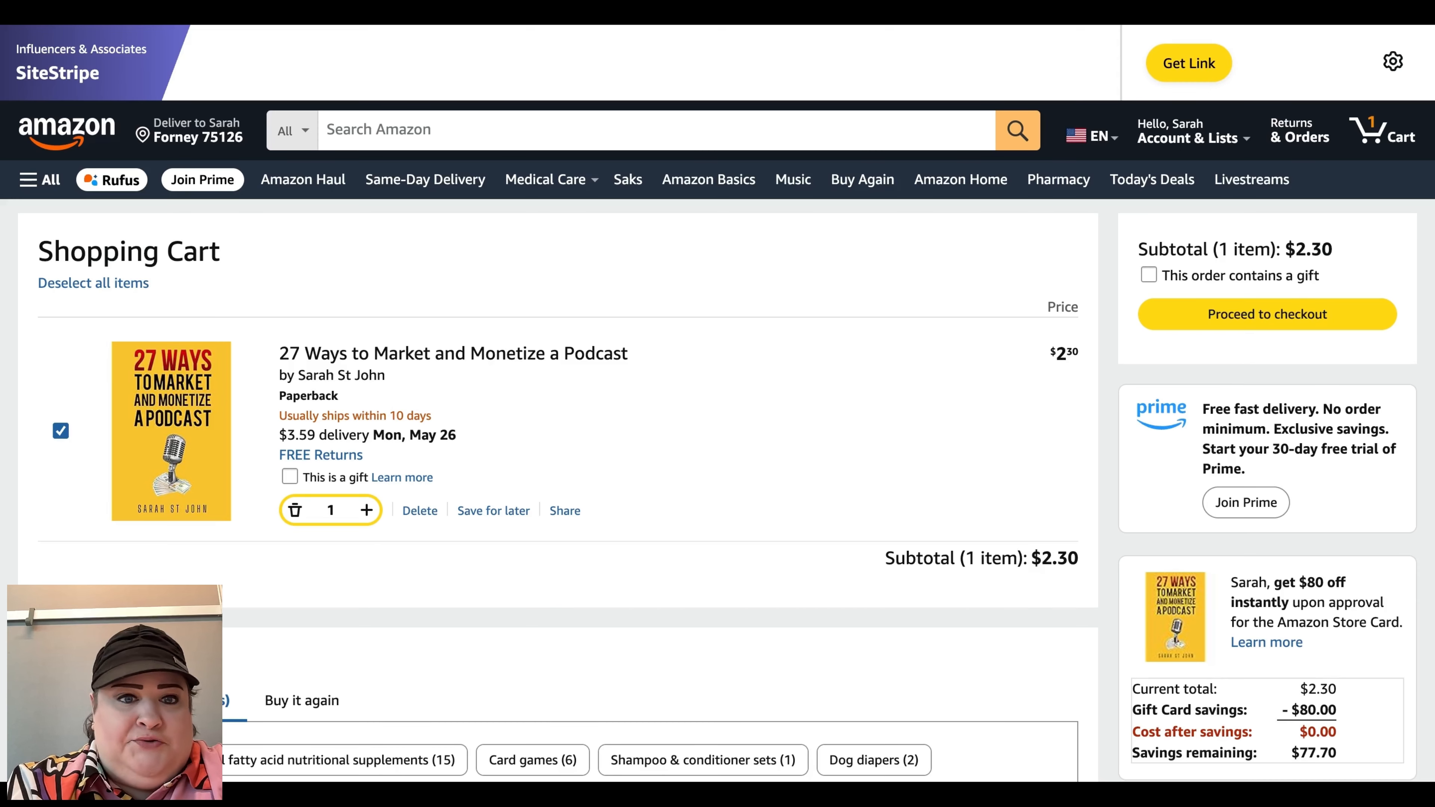
left_click(420, 511)
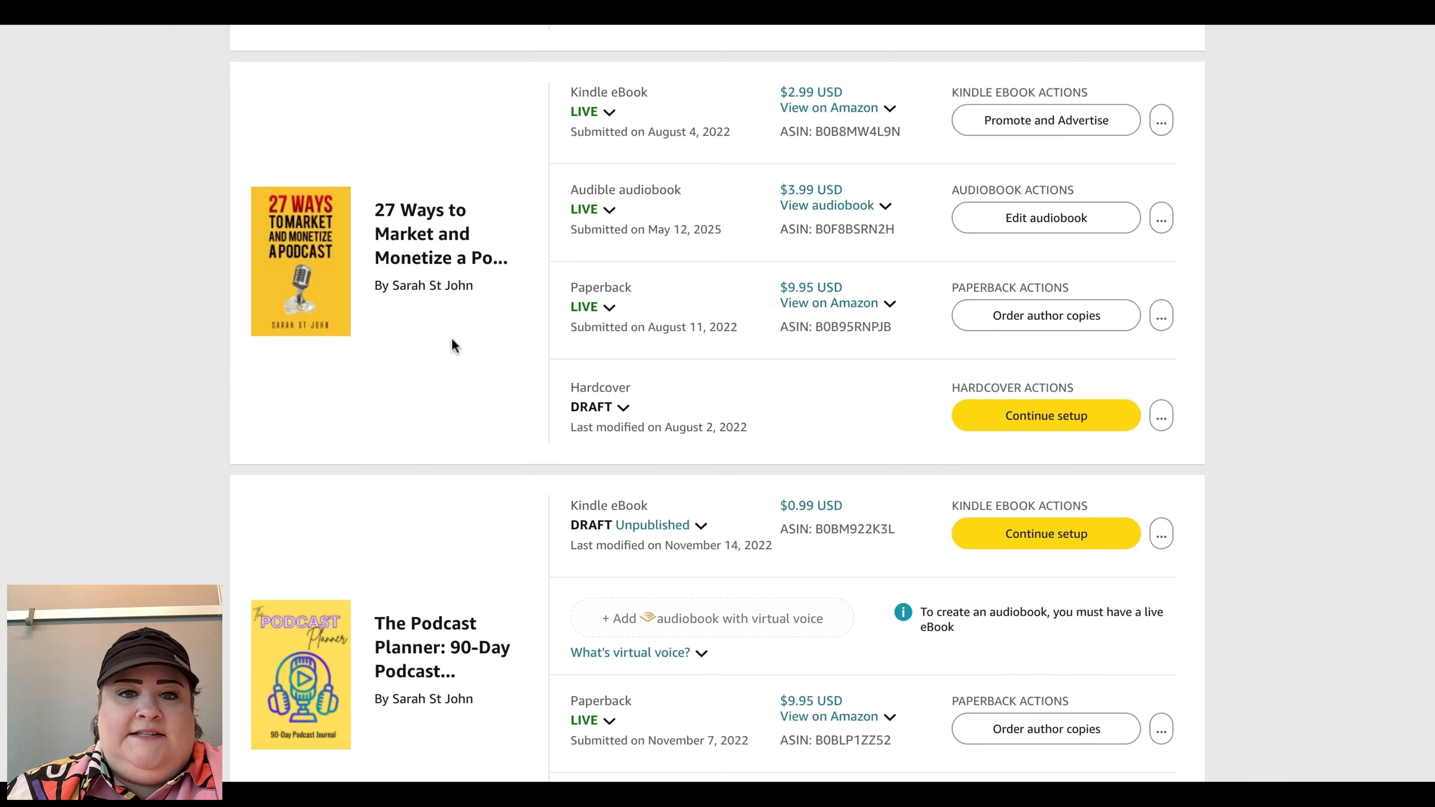
Step: Open and close the Live status explanation of the 27 Ways paperback on the bookshelf
scroll(450, 337, "down", 5)
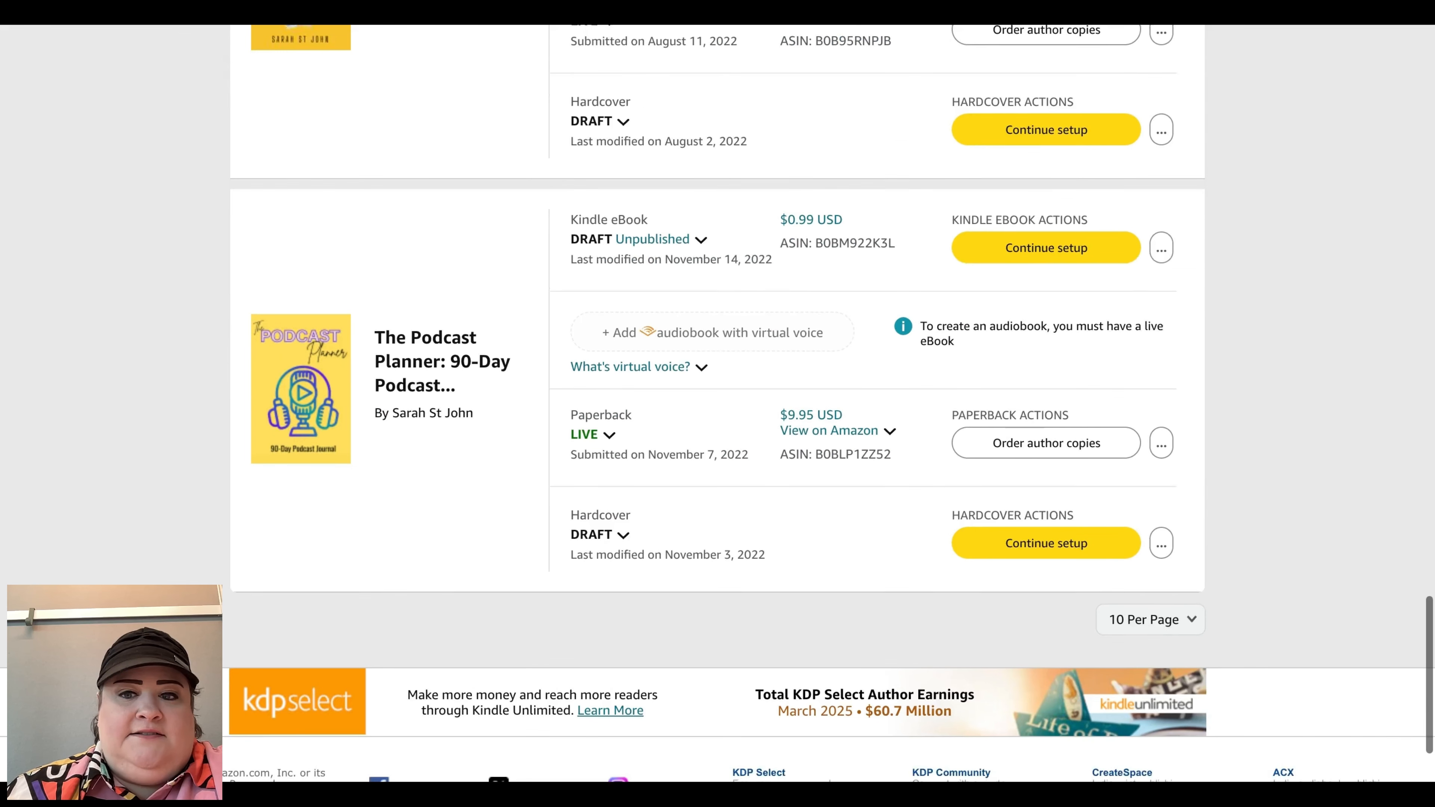
scroll(255, 688, "up", 20)
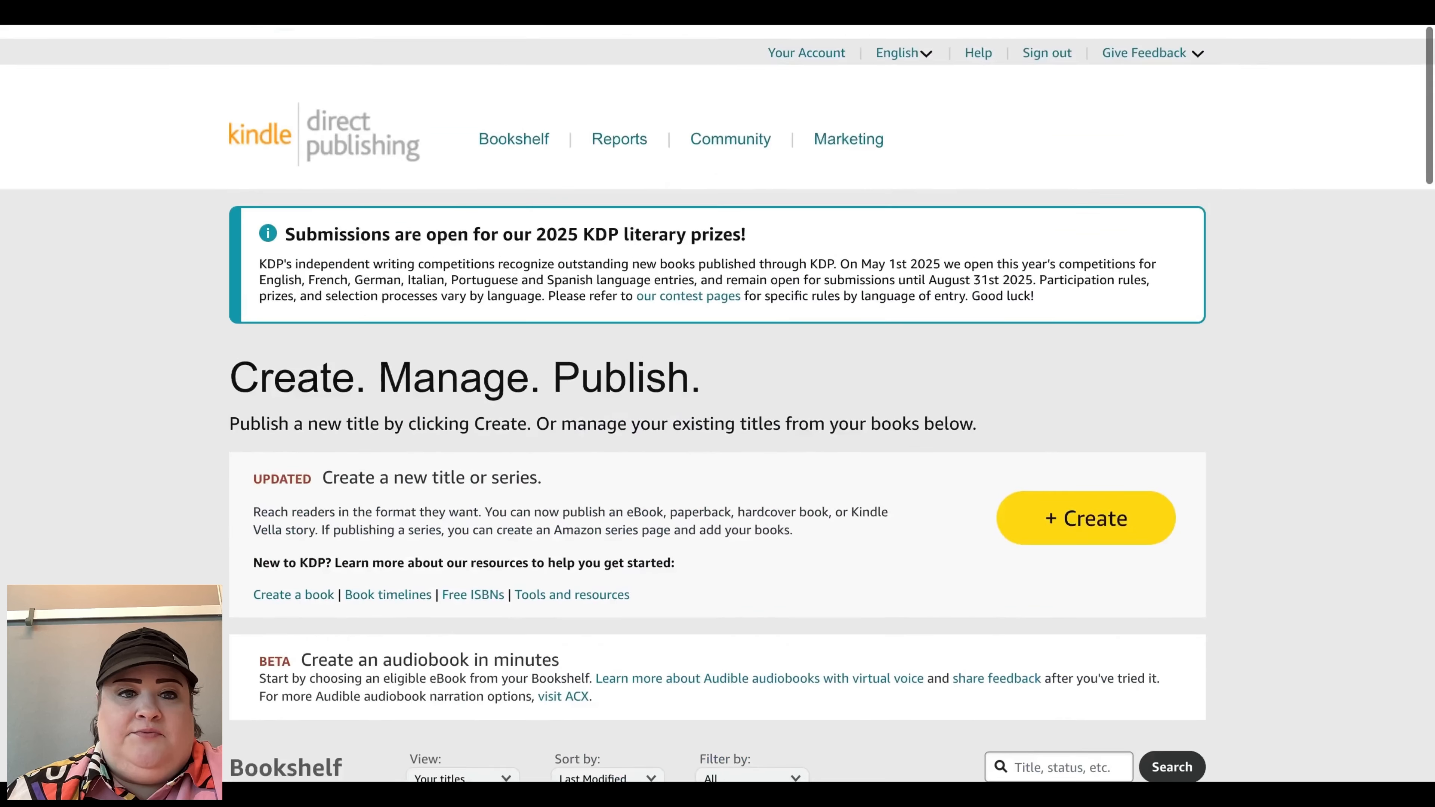
scroll(611, 326, "down", 20)
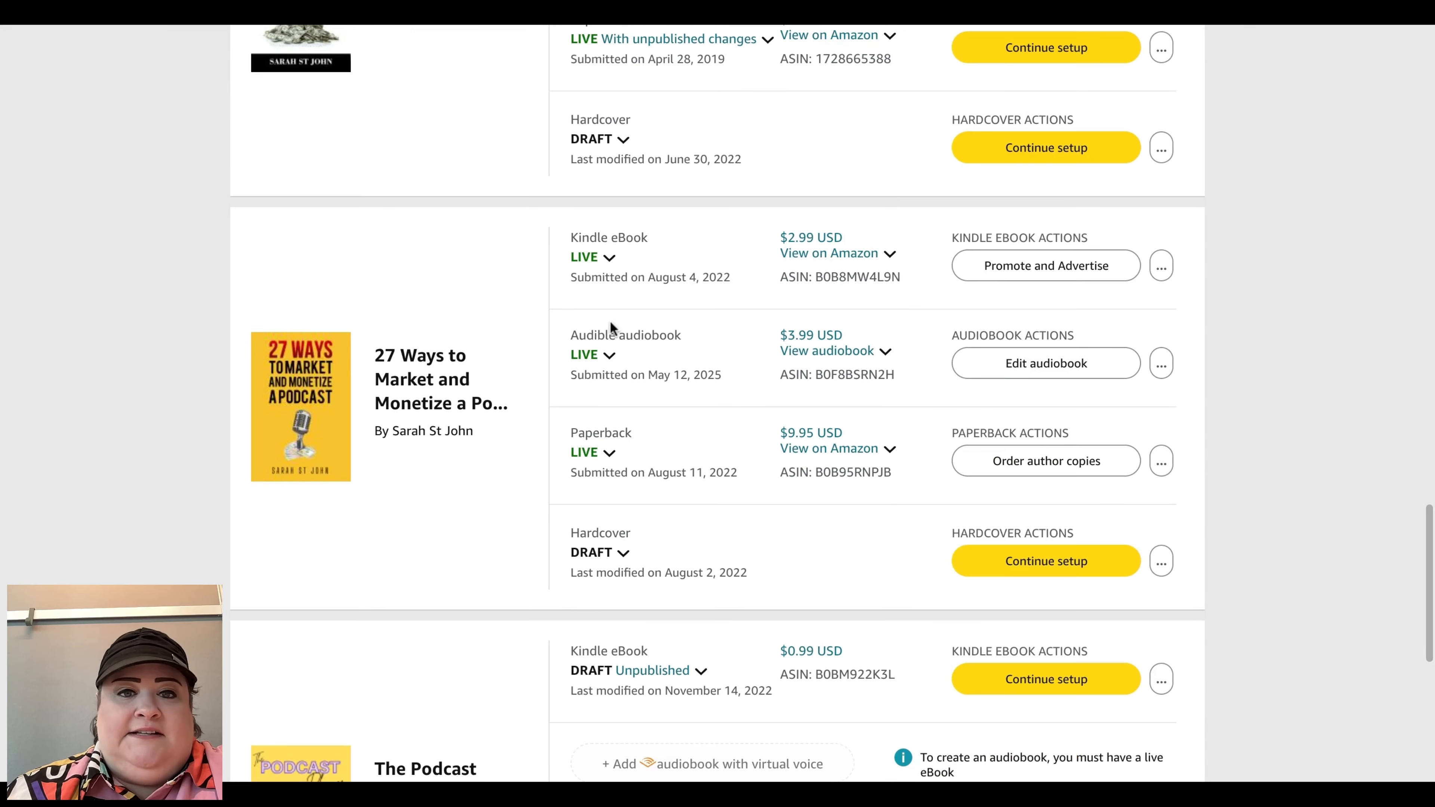
left_click(615, 456)
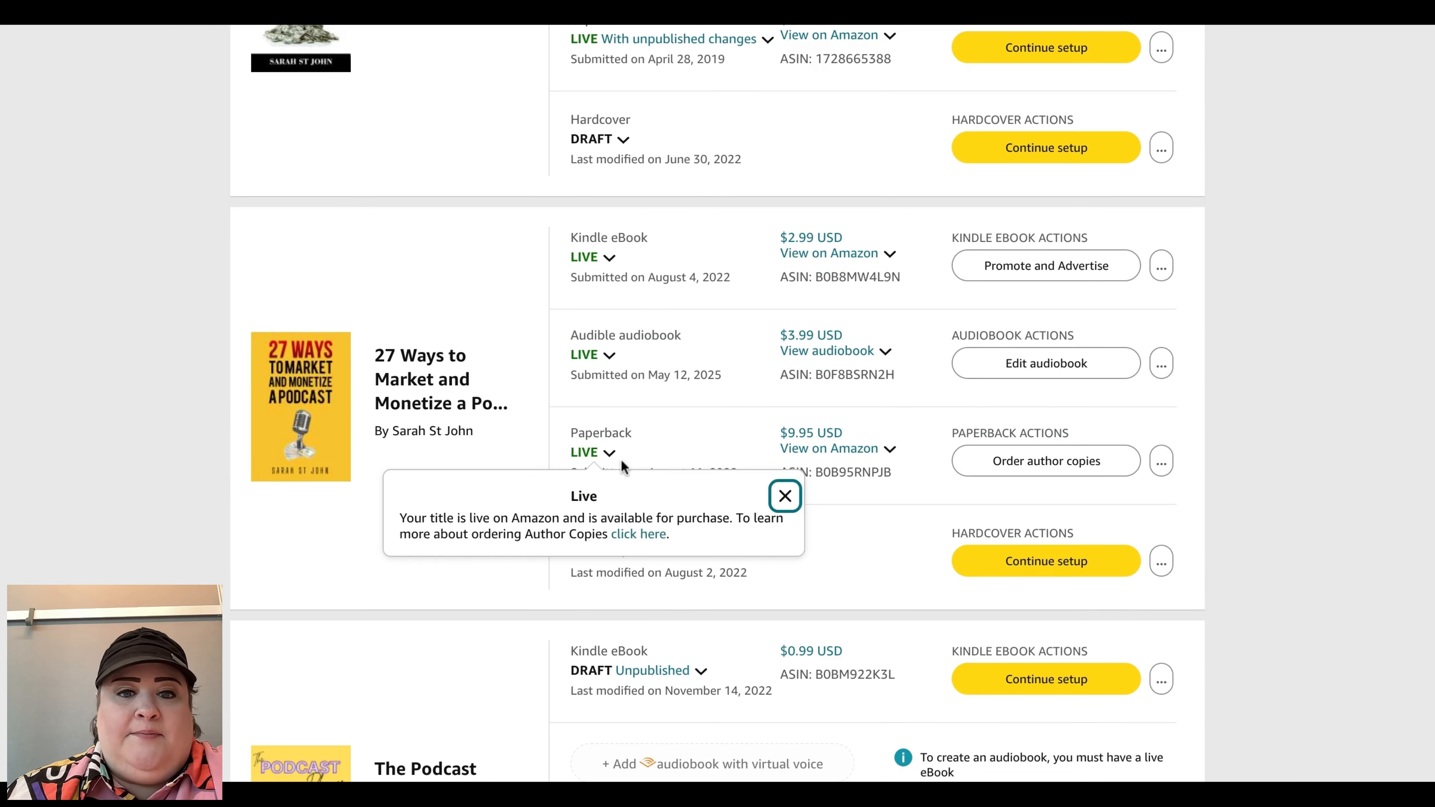
key("Escape")
Step: Browse the bookshelf's titles and their formats
scroll(667, 589, "down", 3)
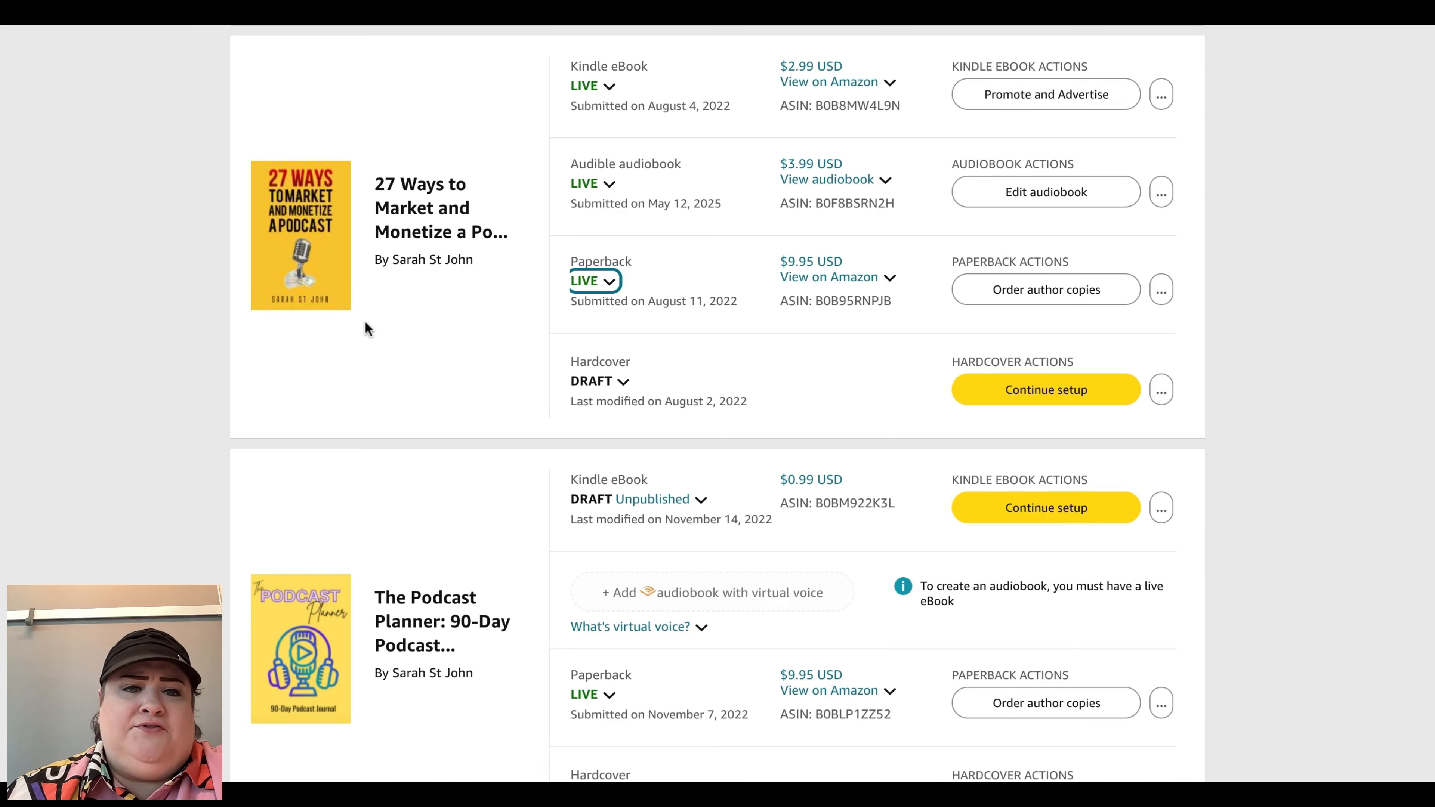
scroll(364, 320, "up", 1)
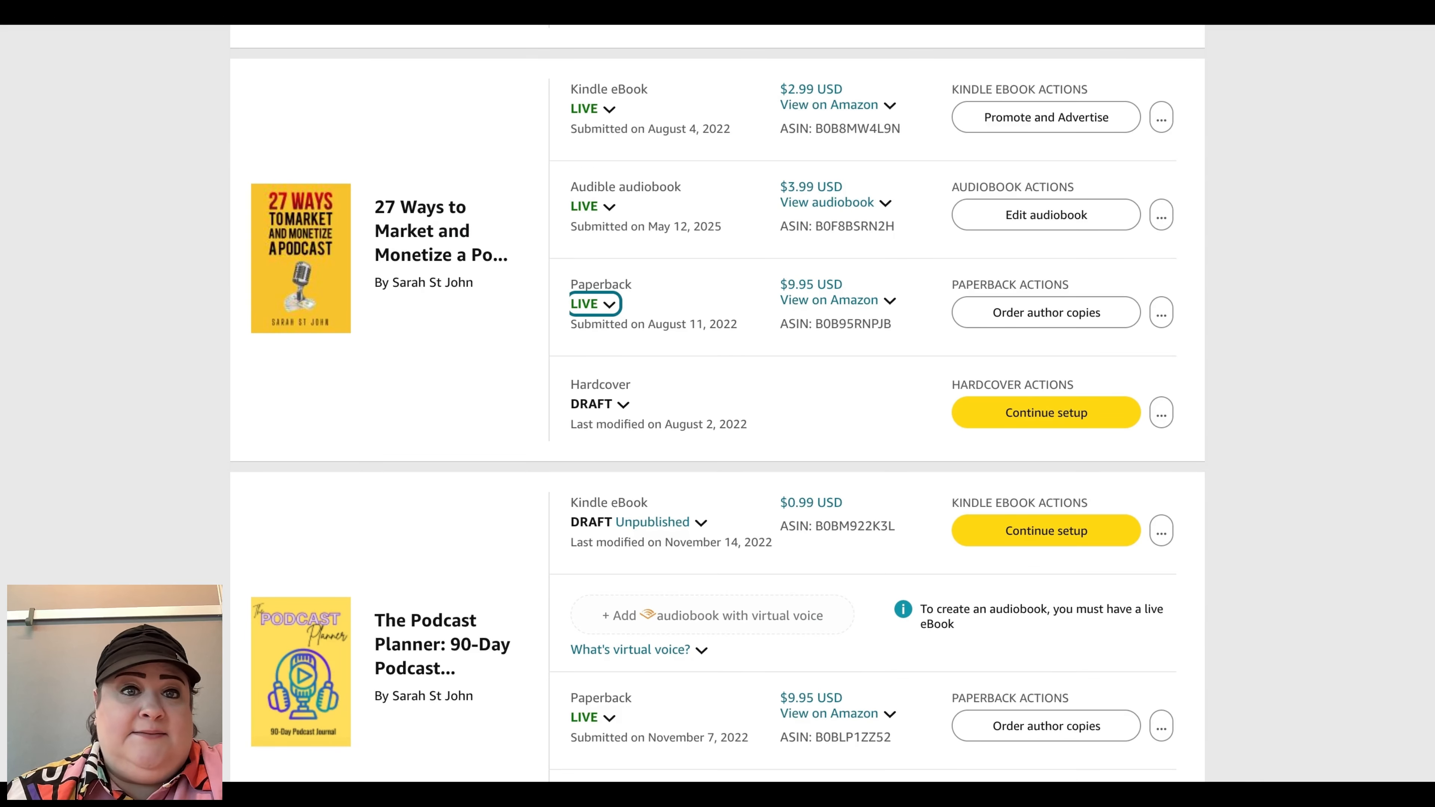
scroll(718, 396, "up", 10)
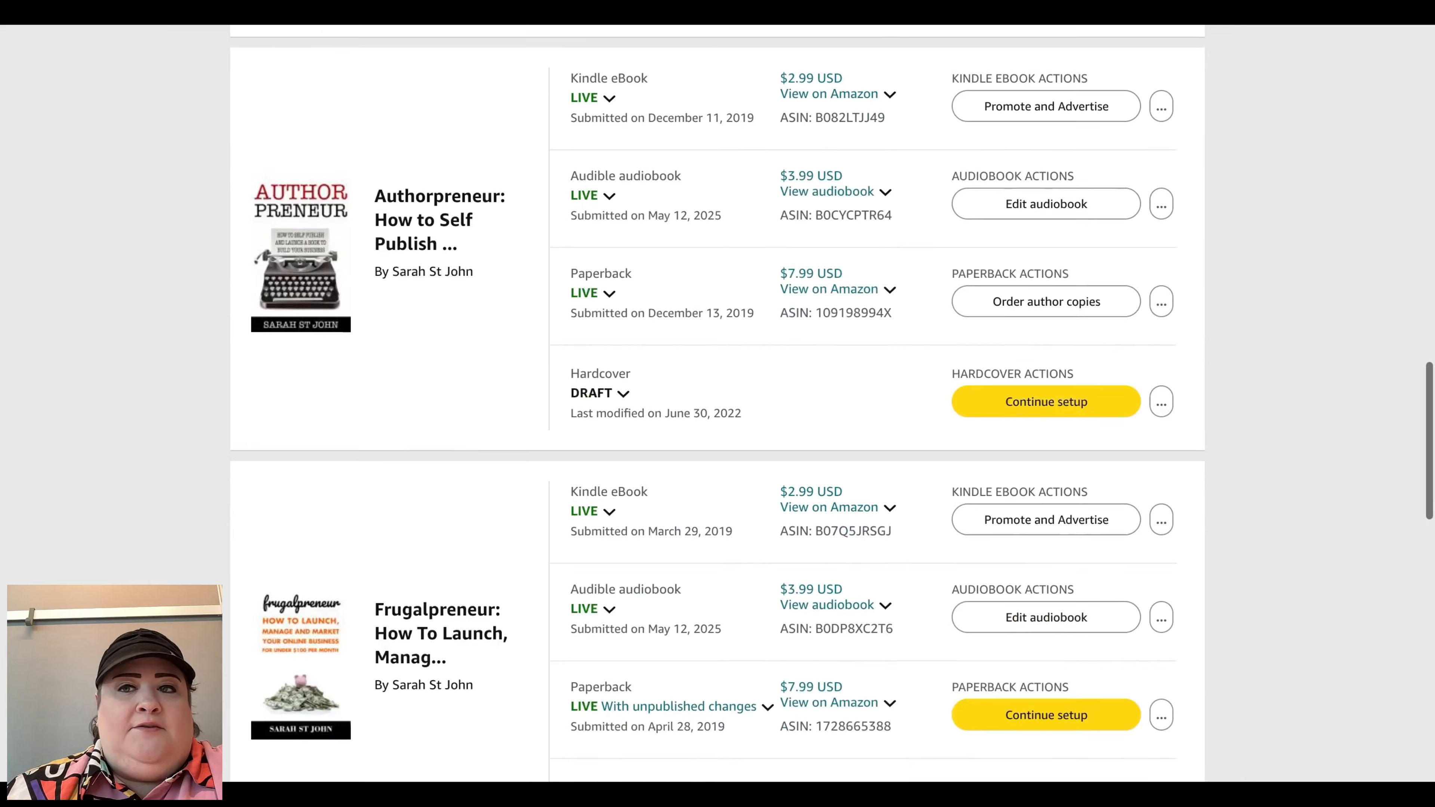
scroll(717, 396, "up", 10)
scroll(718, 396, "down", 14)
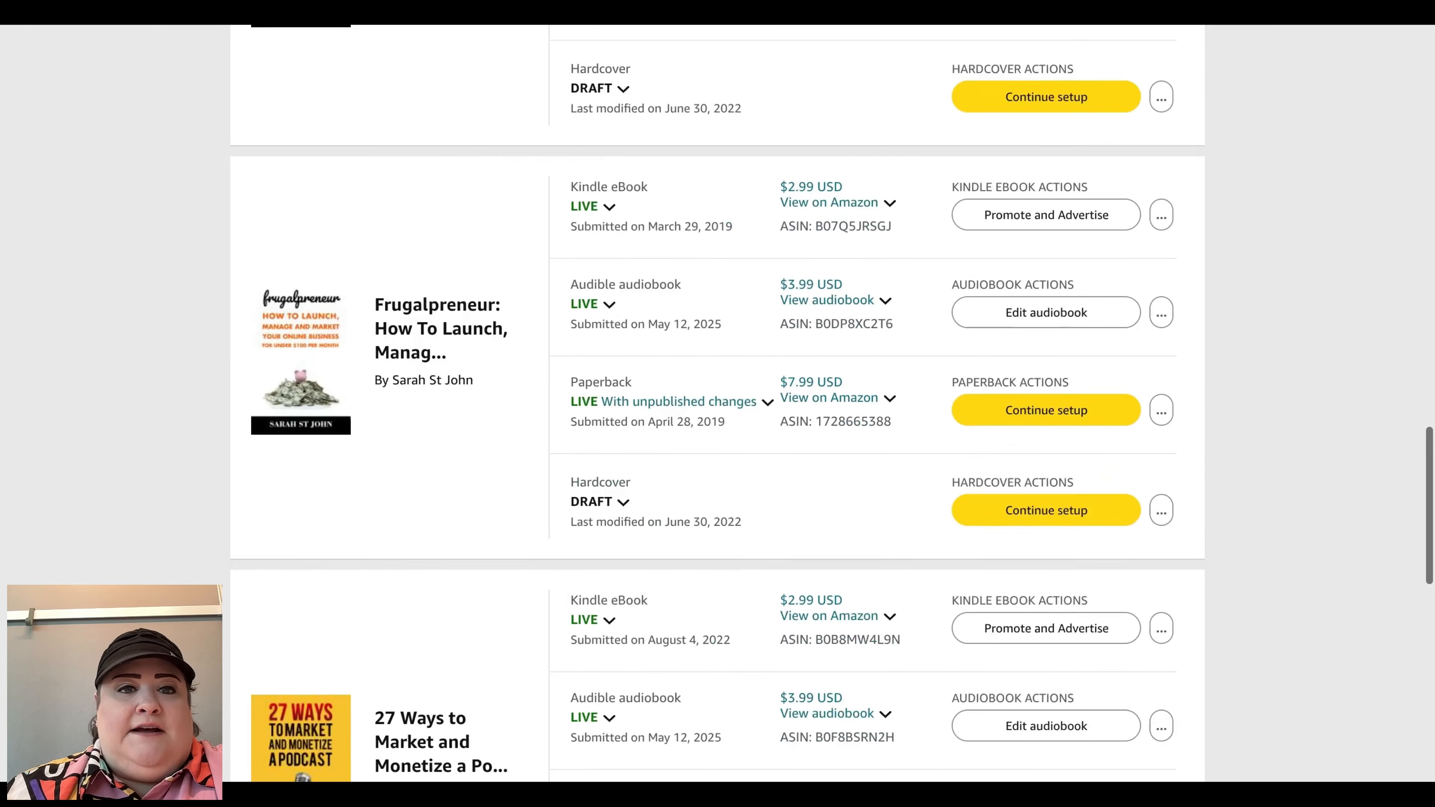
scroll(718, 396, "down", 12)
scroll(718, 395, "up", 6)
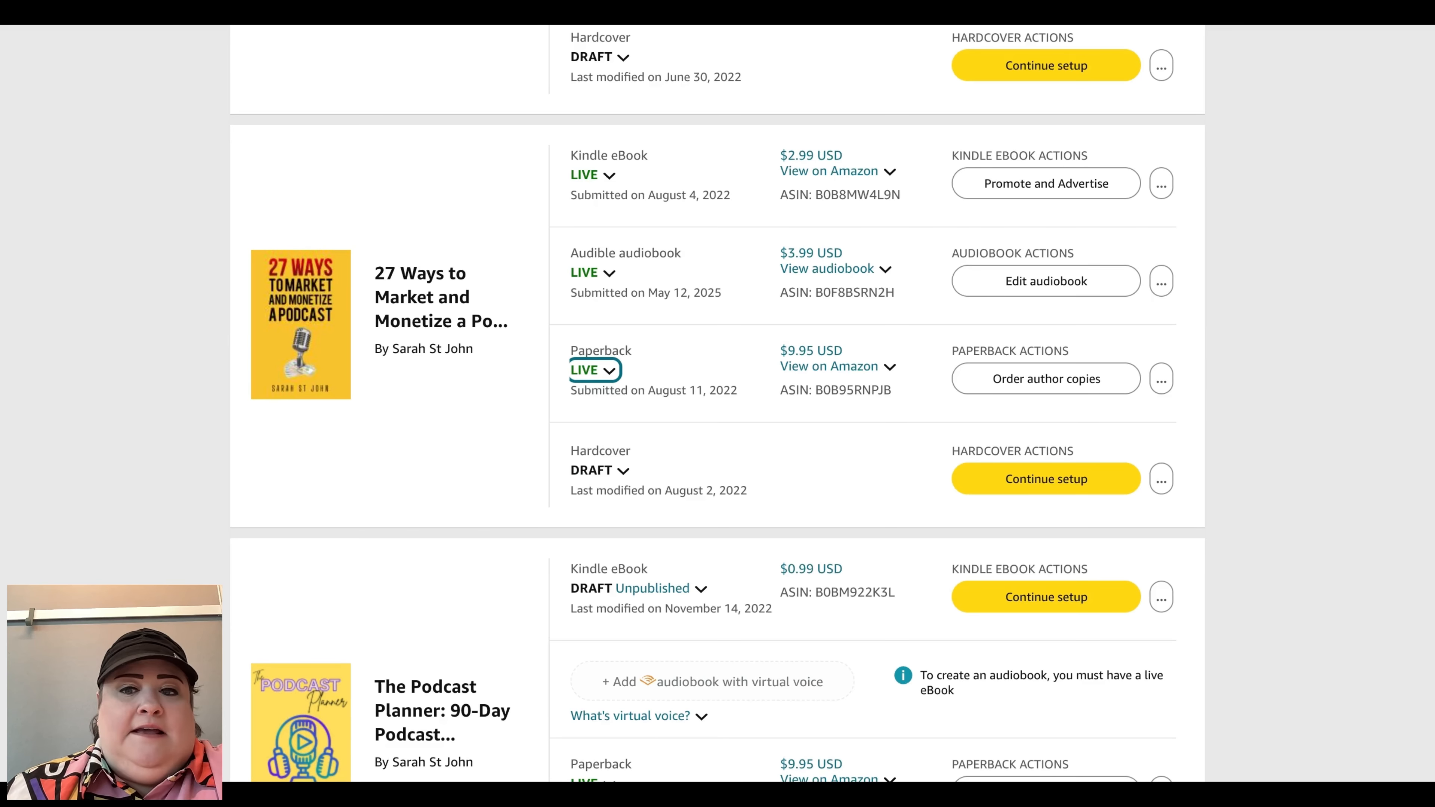
scroll(717, 396, "up", 1)
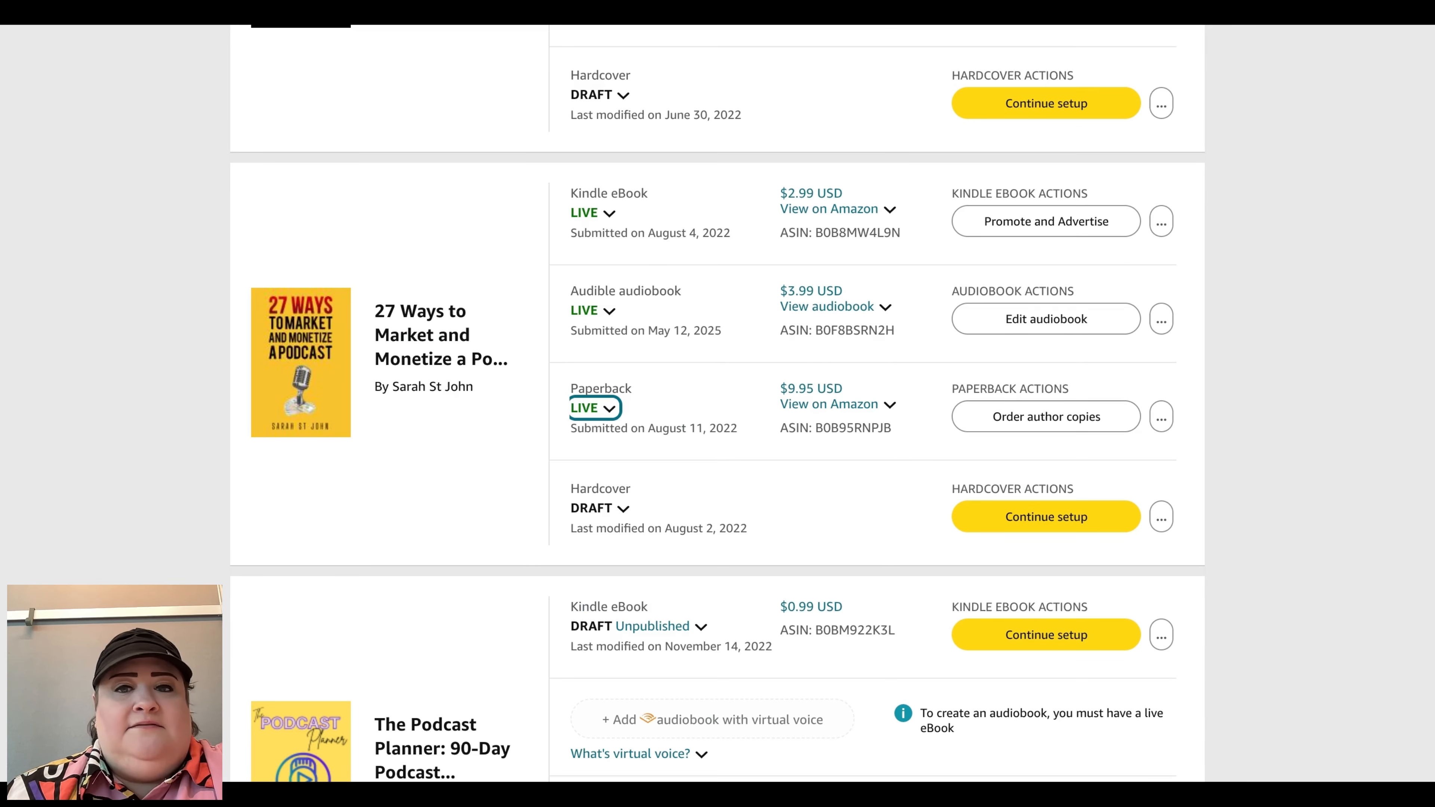
scroll(718, 396, "up", 15)
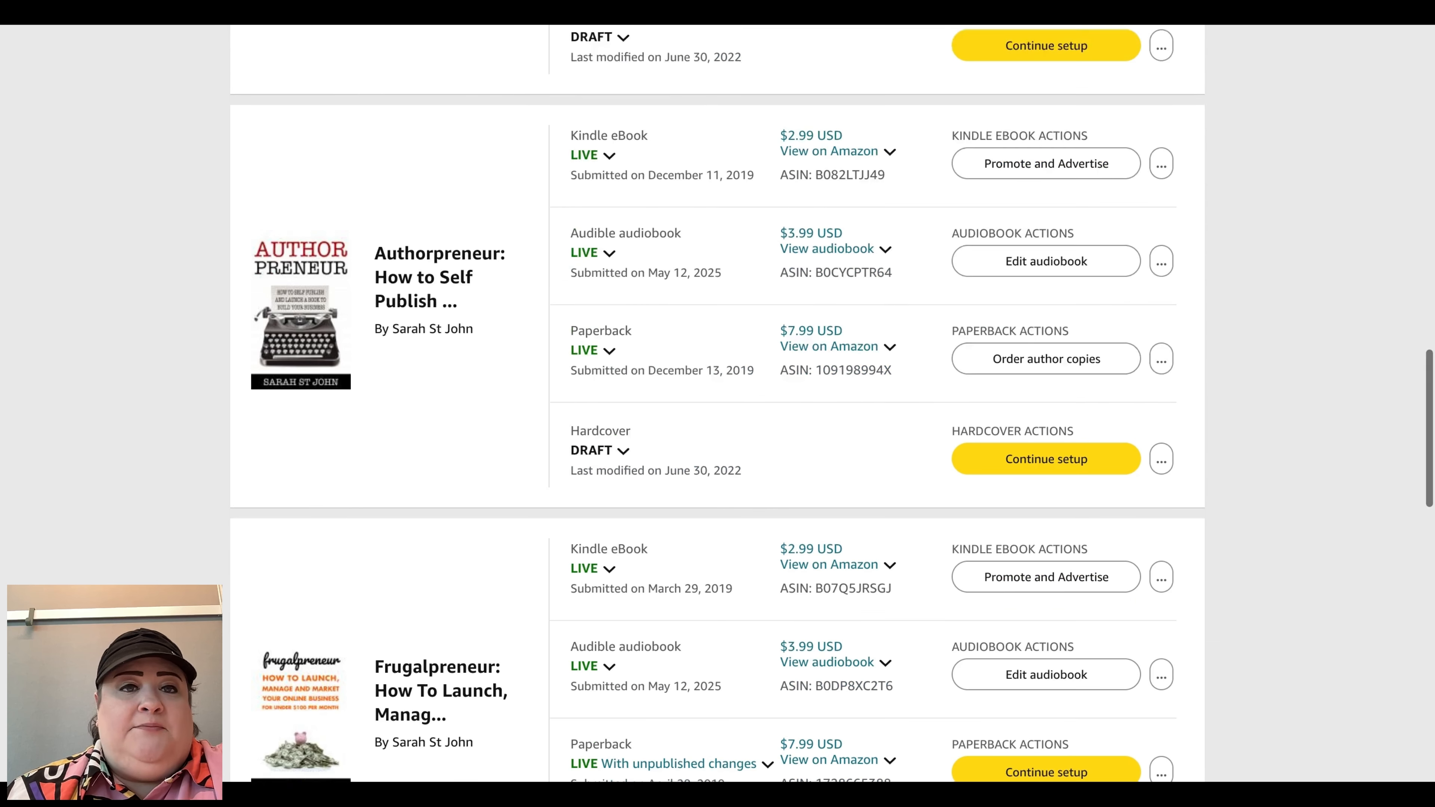
scroll(717, 396, "down", 15)
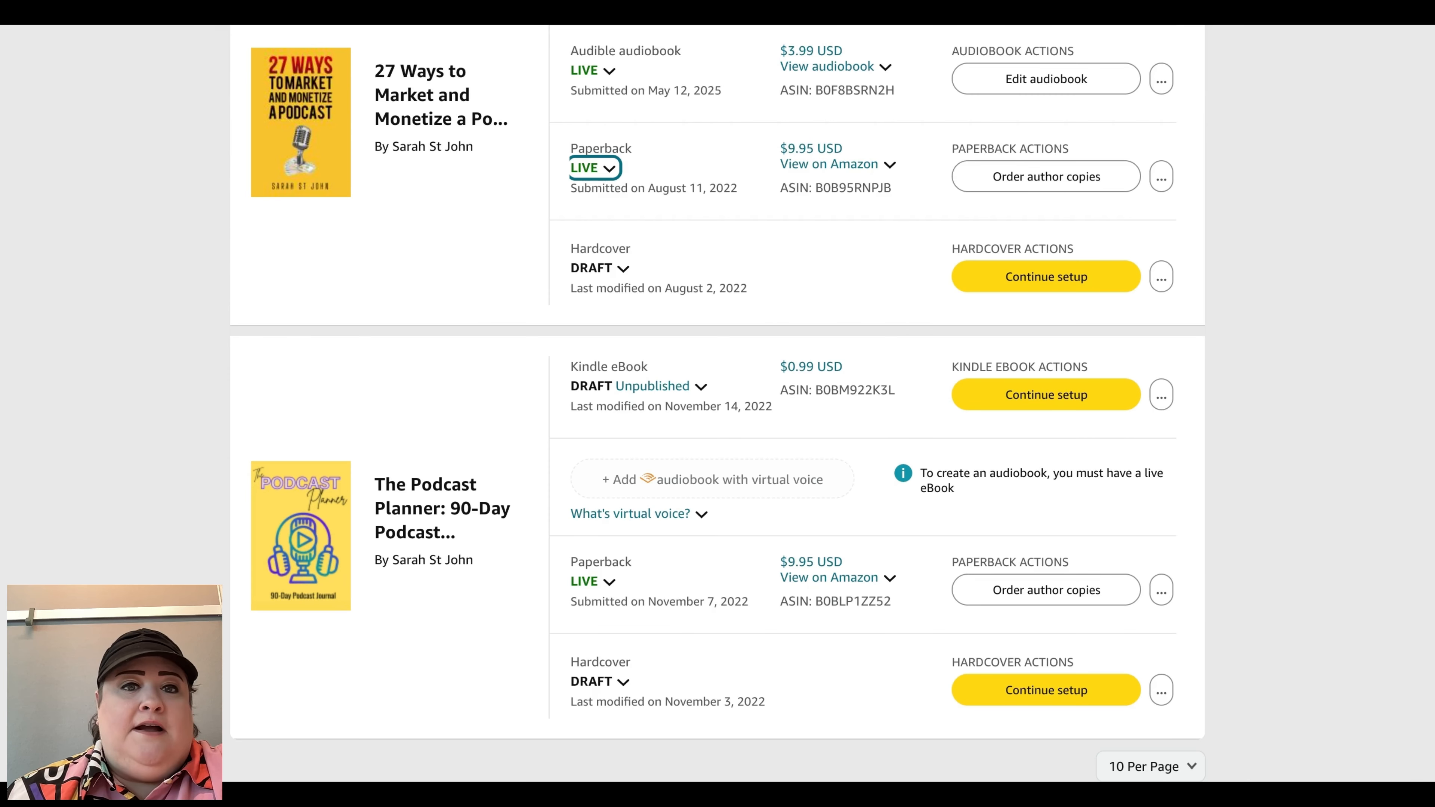
scroll(717, 396, "down", 5)
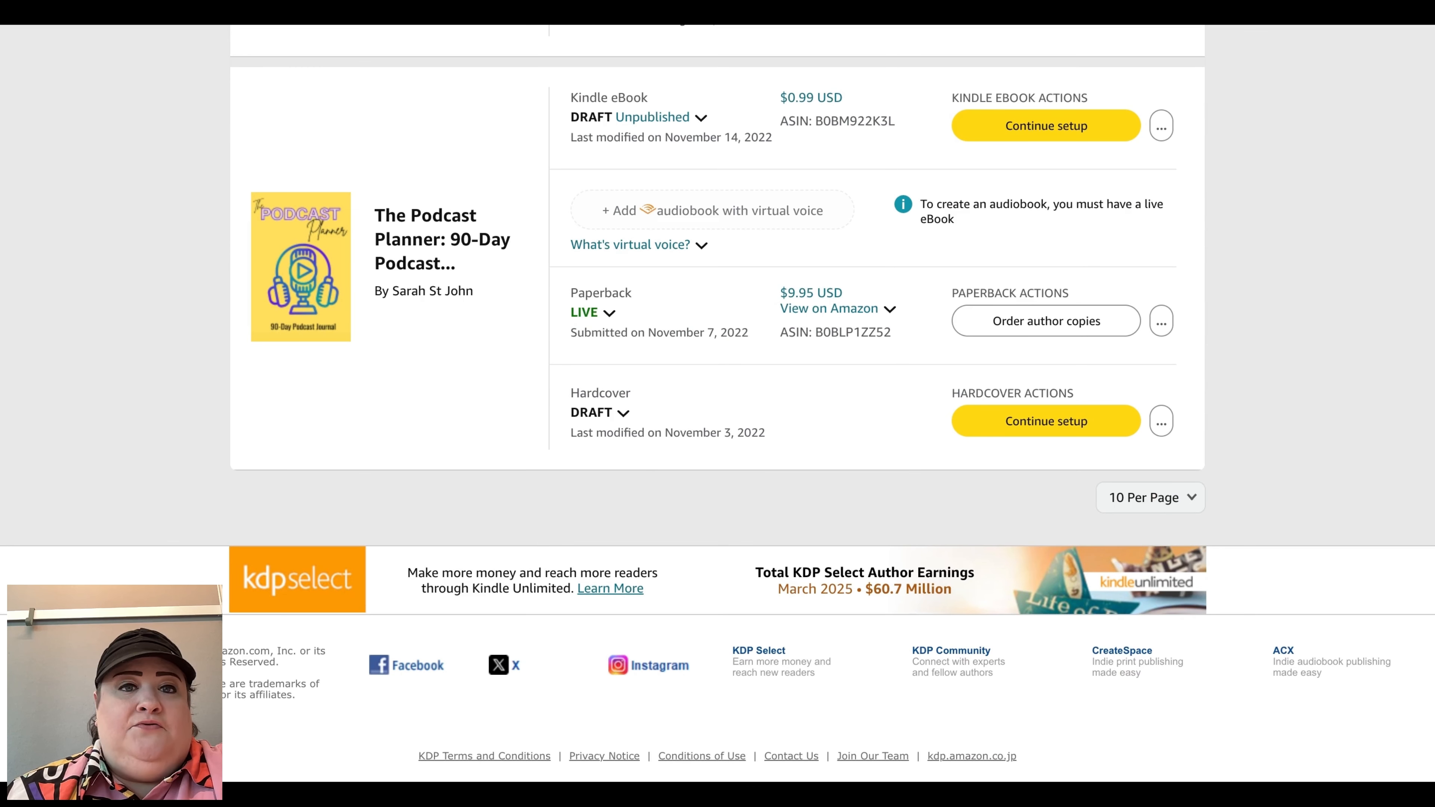
scroll(717, 396, "up", 20)
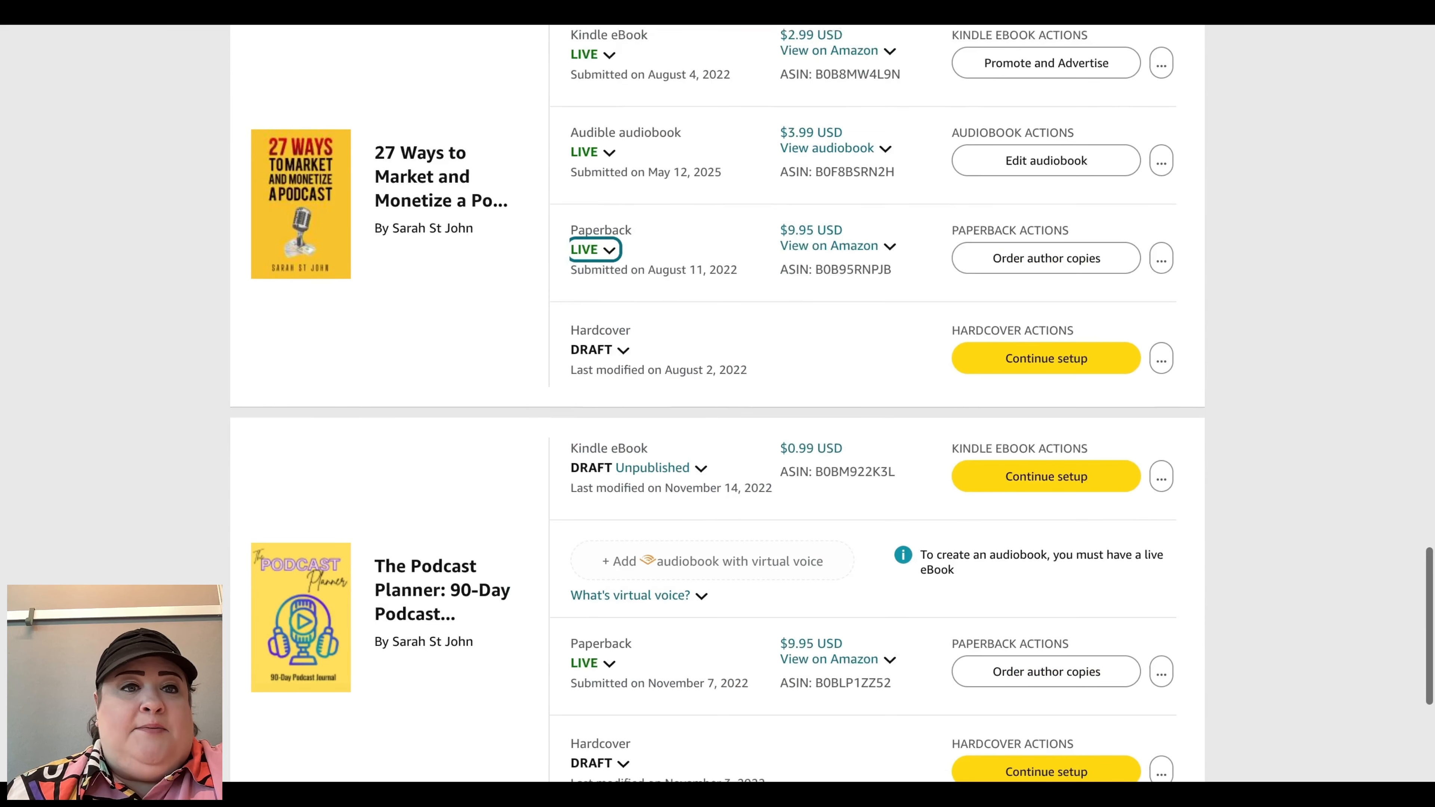